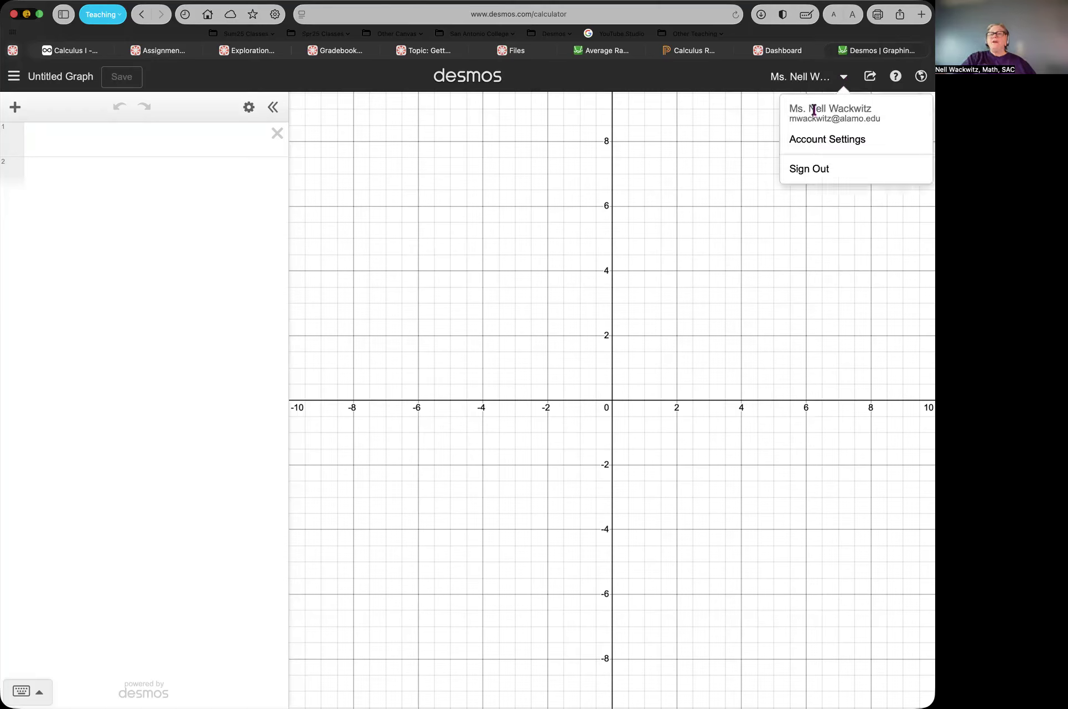
# Define the parameters a = 1 and b = 2 as sliders on the first two expression lines.
pyautogui.click(729, 113)
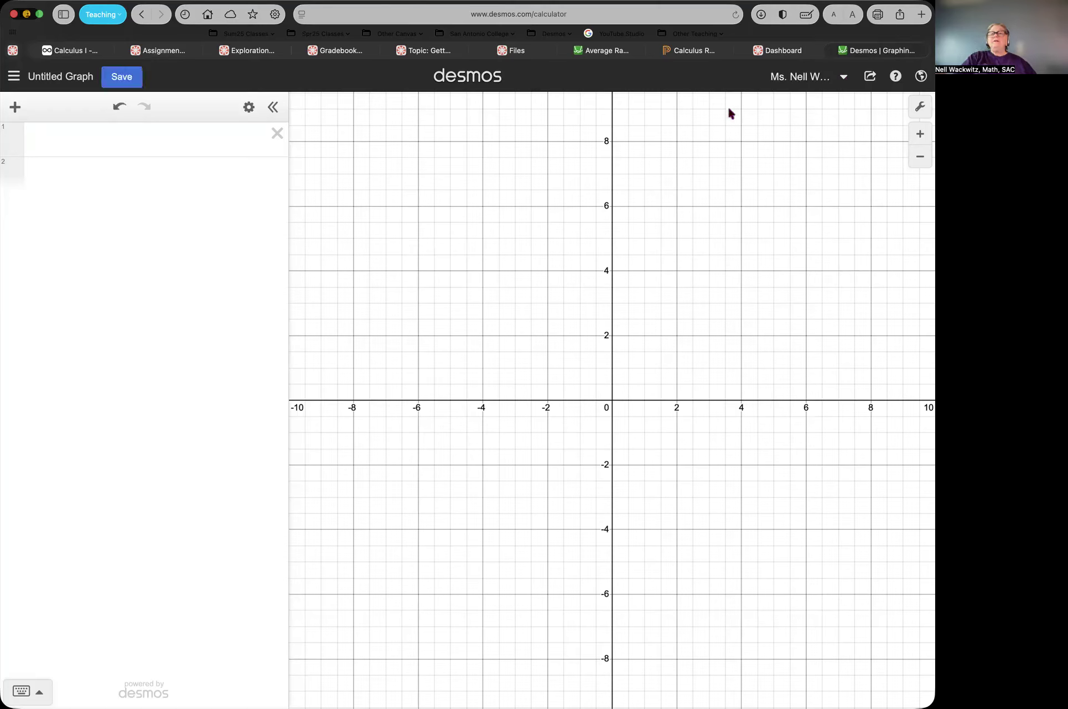
pyautogui.click(231, 135)
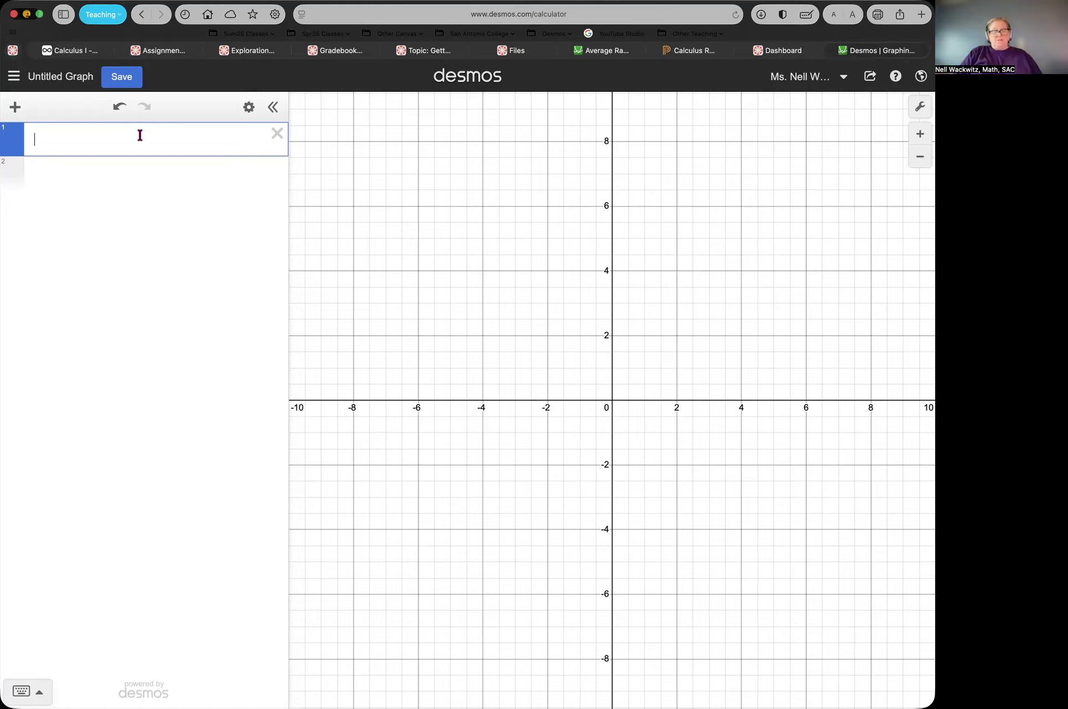
pyautogui.write('a=1')
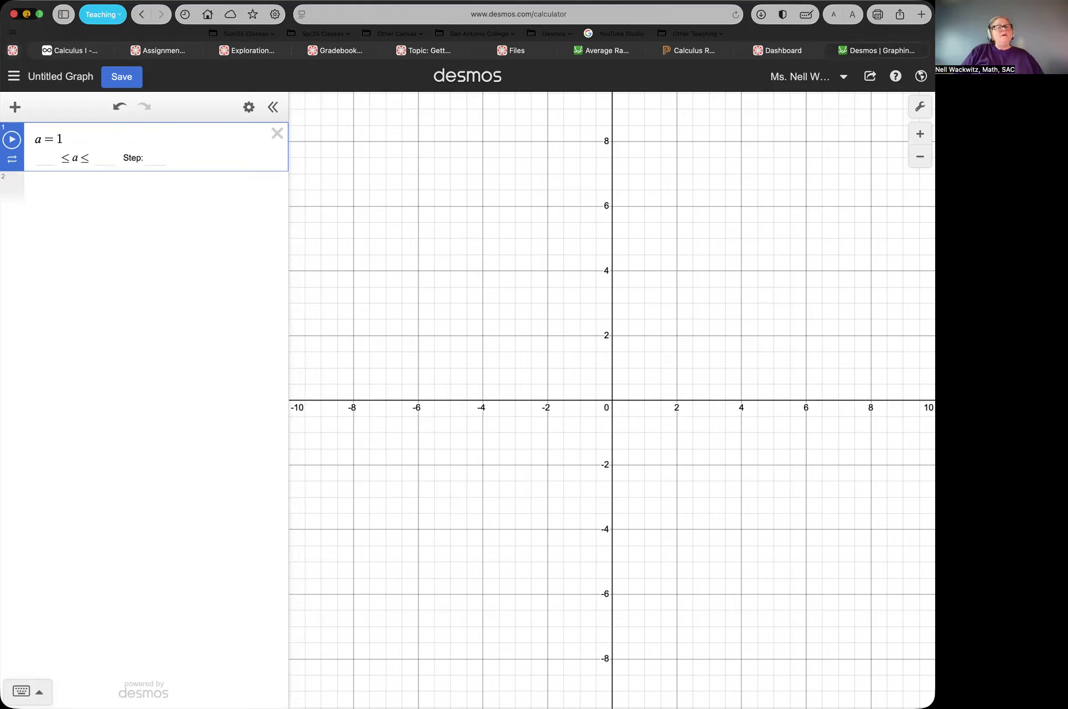
pyautogui.press('Return')
pyautogui.write('b=2')
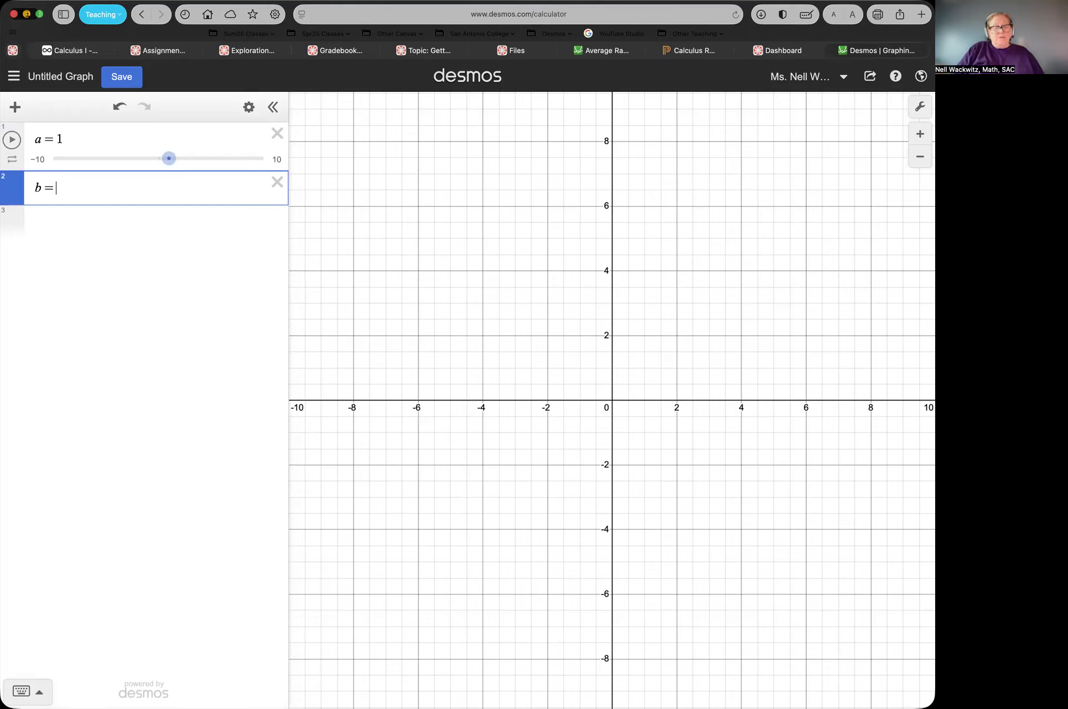
pyautogui.press('Return')
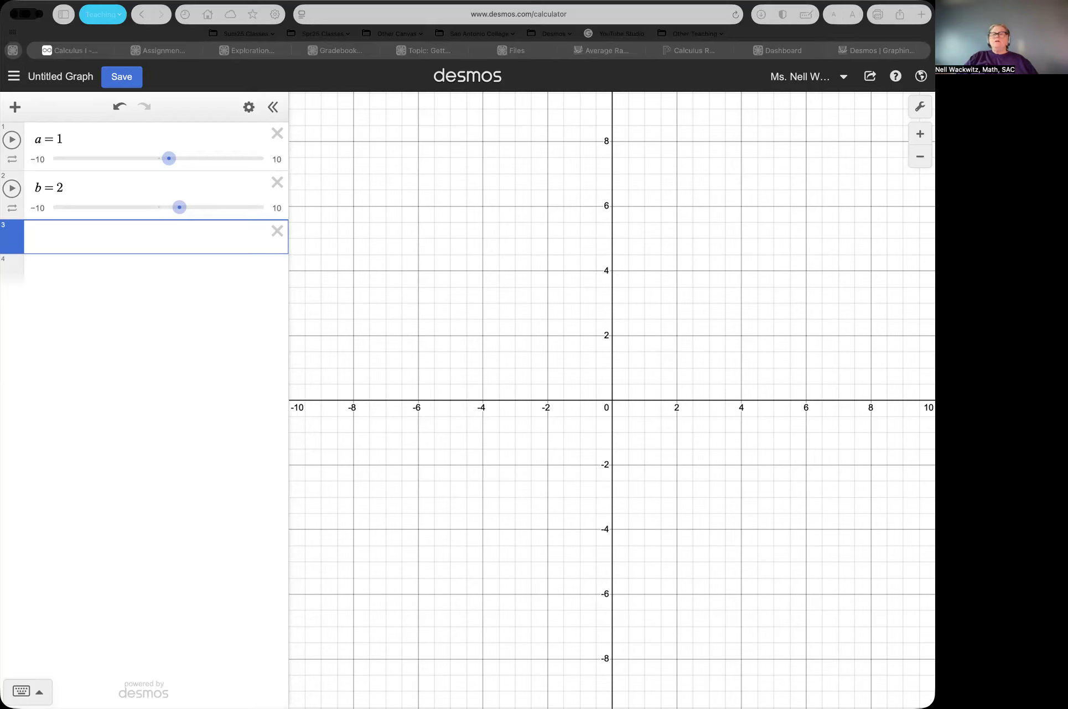
# Define the function f(x) = x^2 on the third expression line.
pyautogui.click(137, 252)
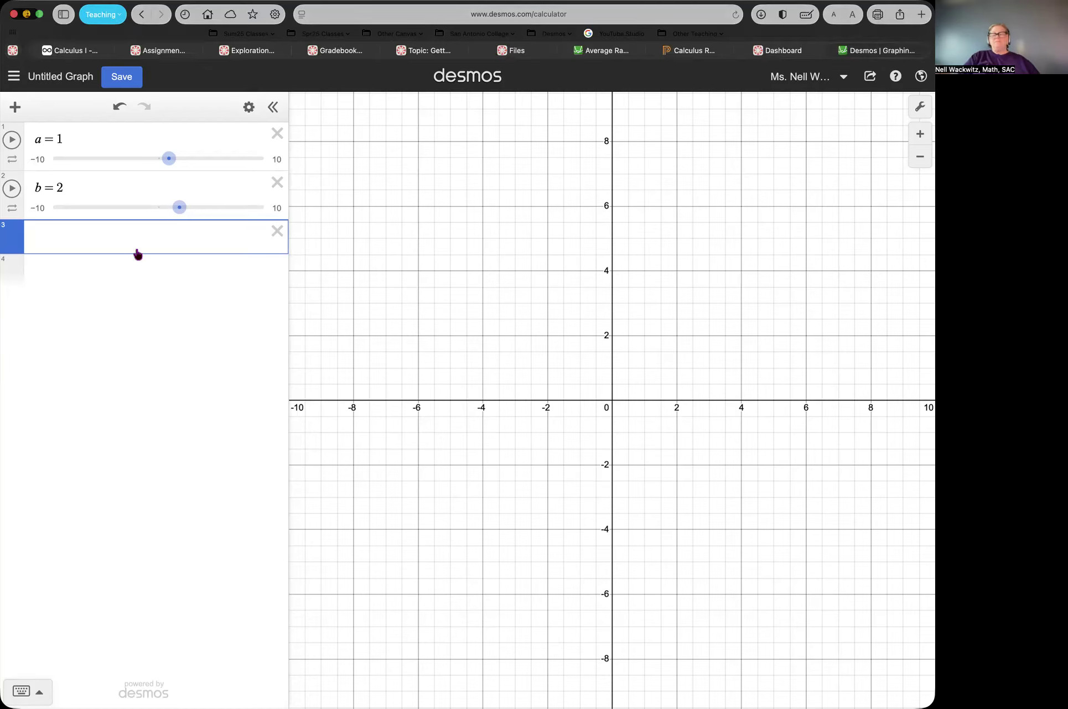
pyautogui.write('f(x)')
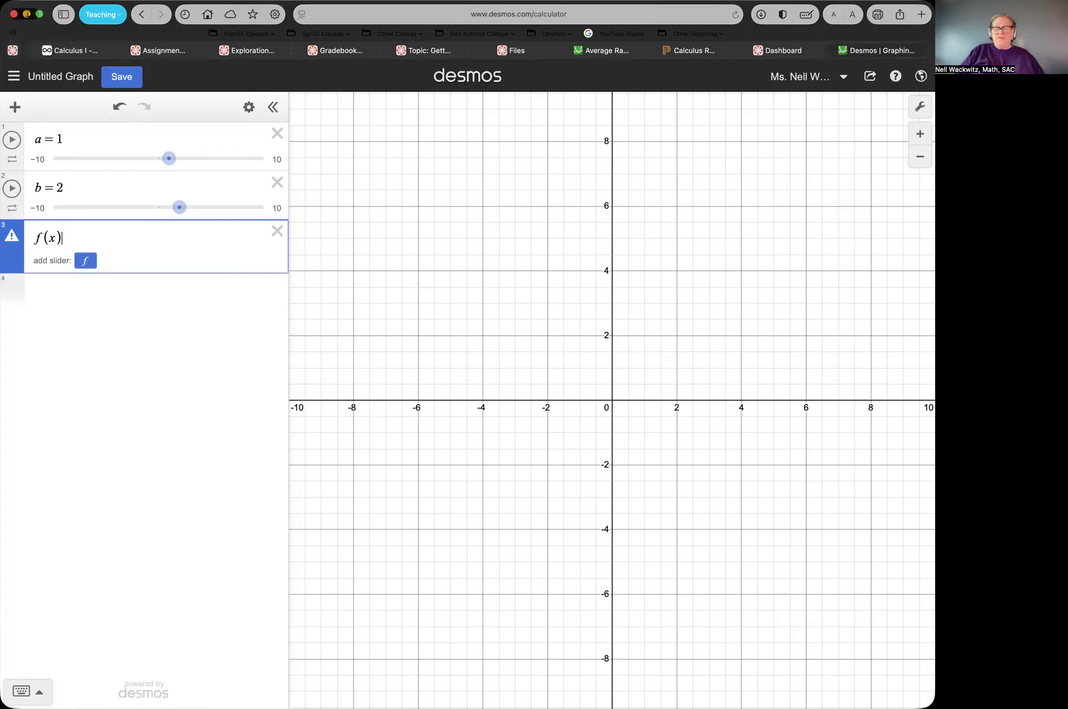
pyautogui.write('=x^2')
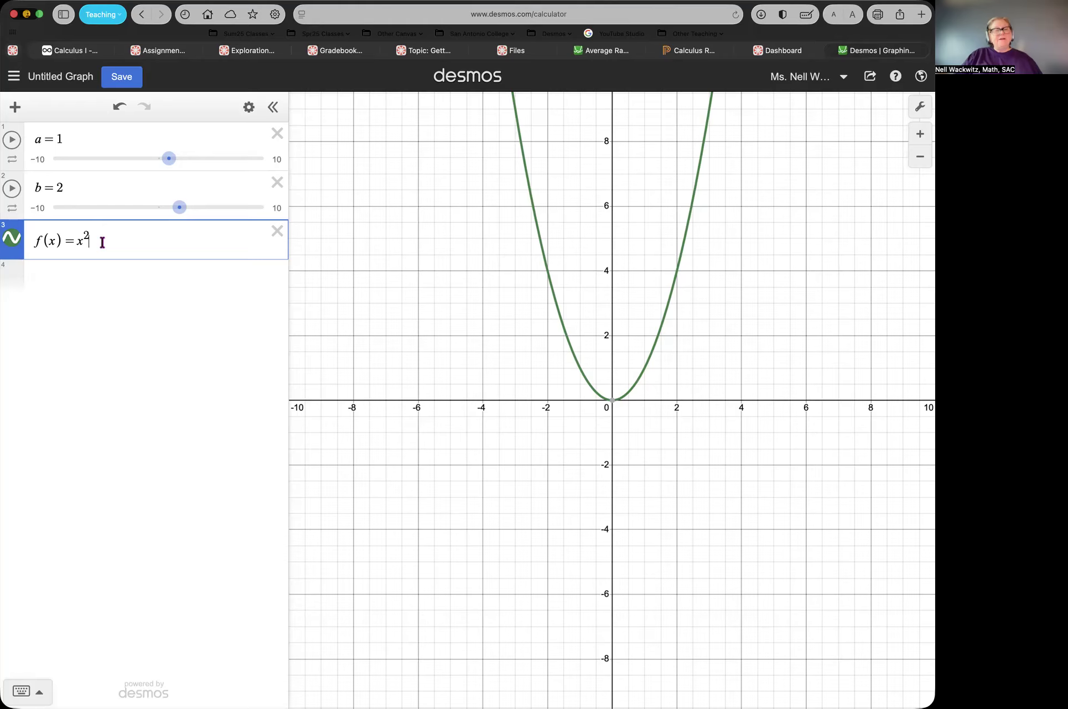
pyautogui.write('6')
pyautogui.press('BackSpace')
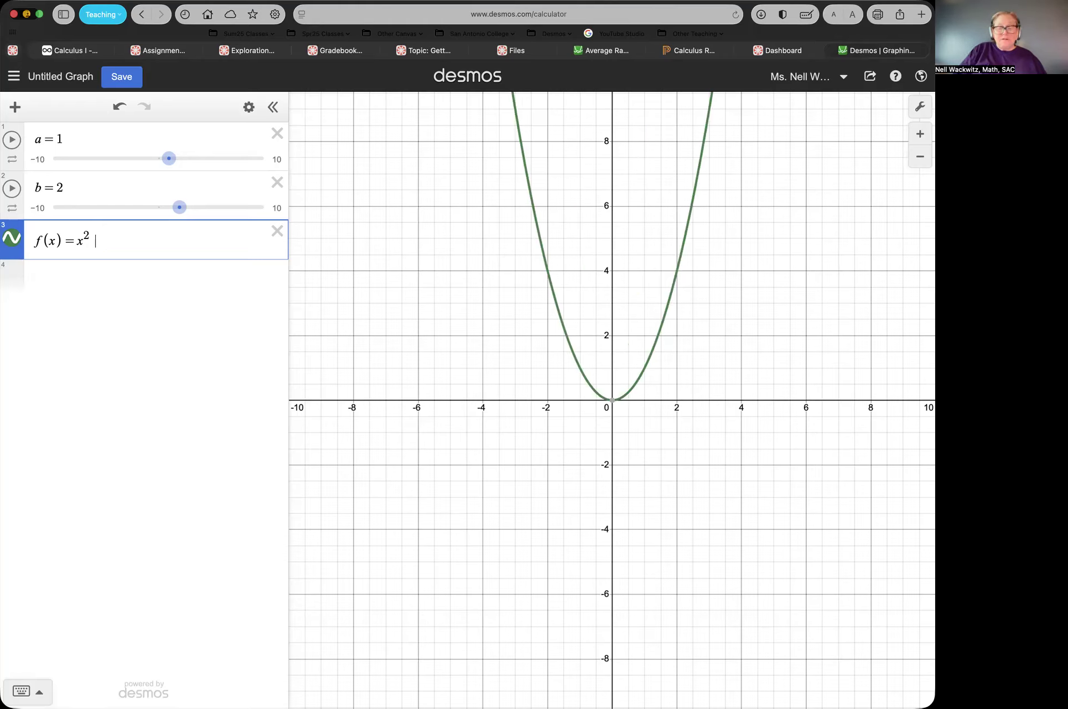
pyautogui.write('=')
pyautogui.press('BackSpace')
pyautogui.press('Right')
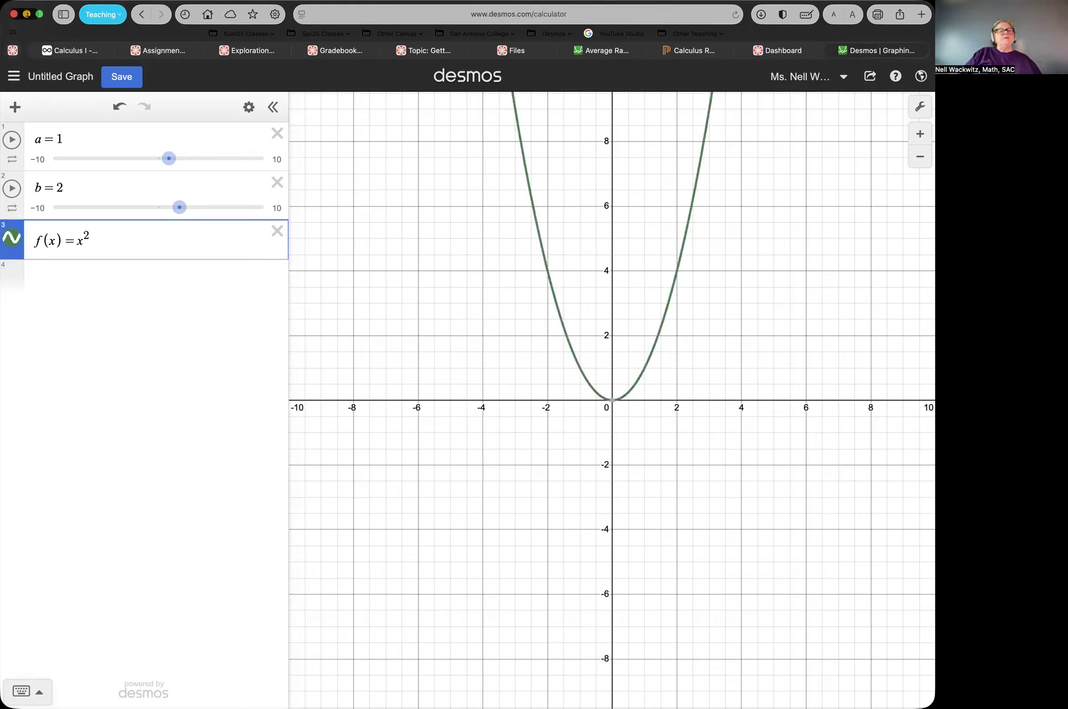
# Plot the point (a, f(a)) on the parabola and turn on its coordinate label.
pyautogui.click(83, 276)
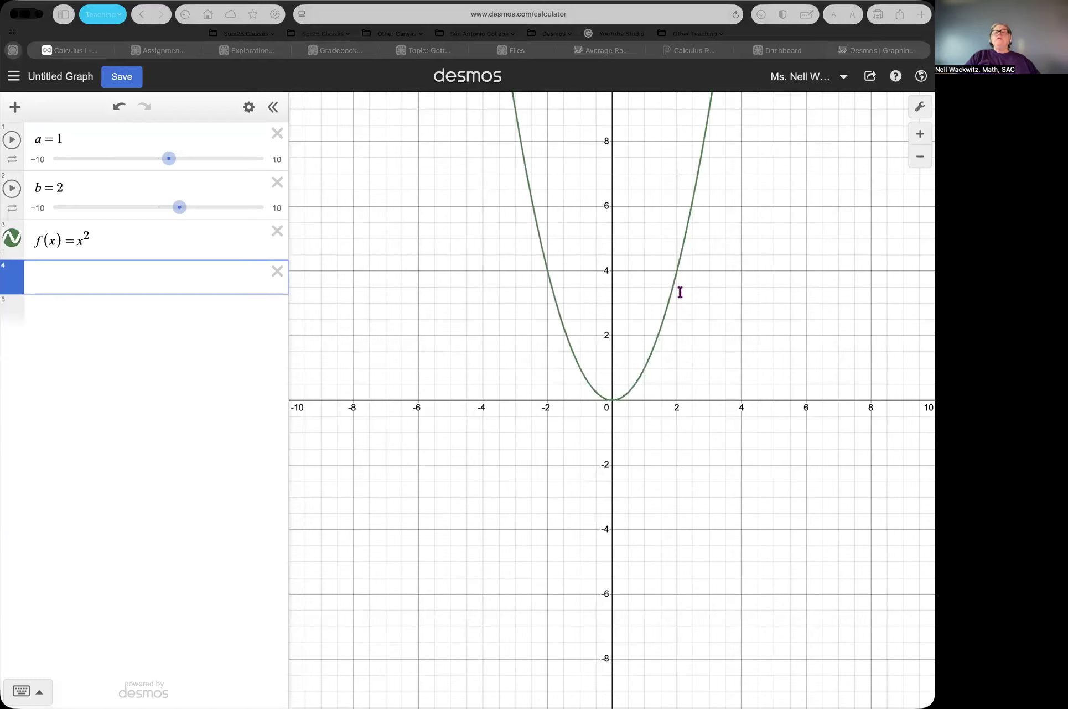
pyautogui.click(205, 280)
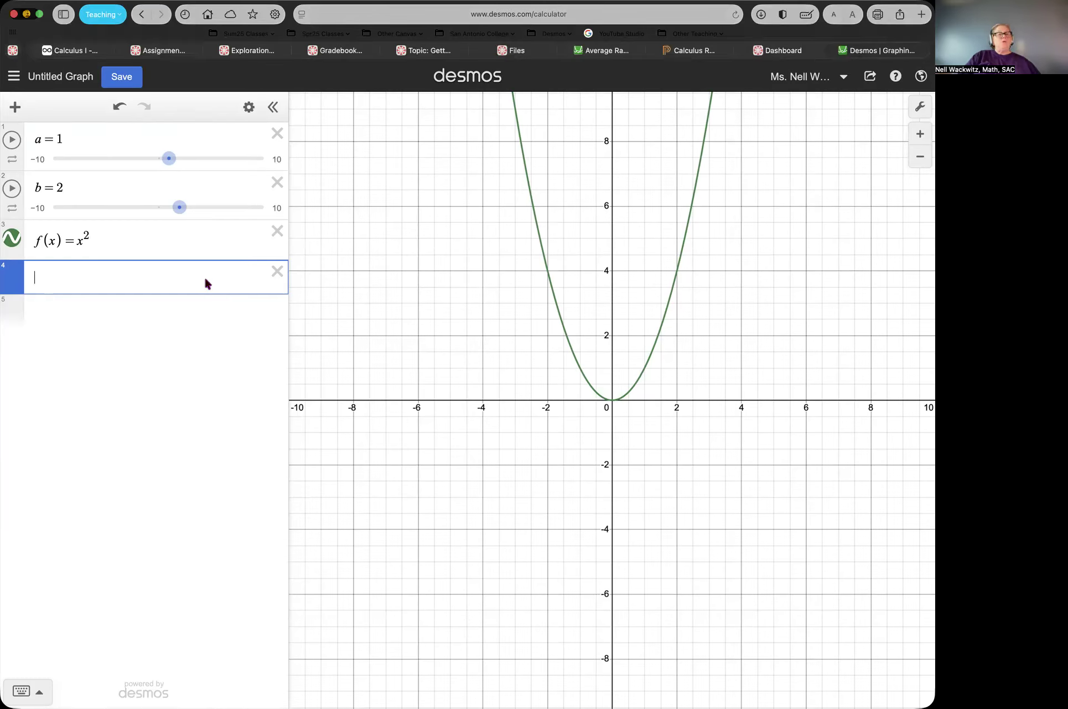
pyautogui.write('()')
pyautogui.press('Left')
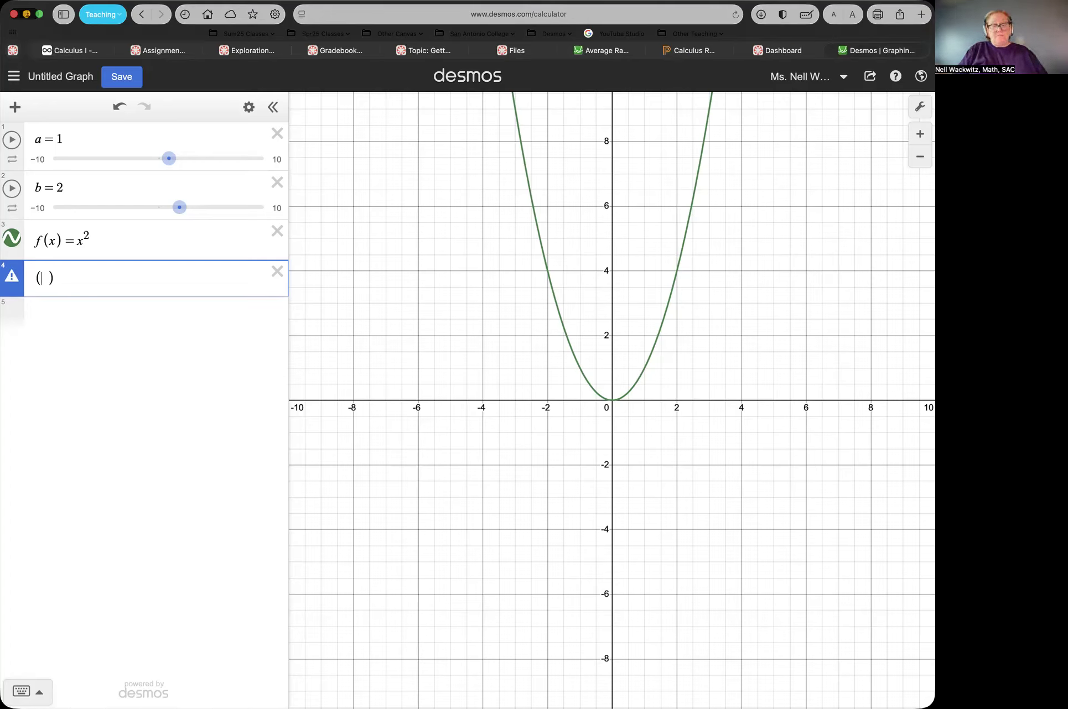
pyautogui.write('a, ')
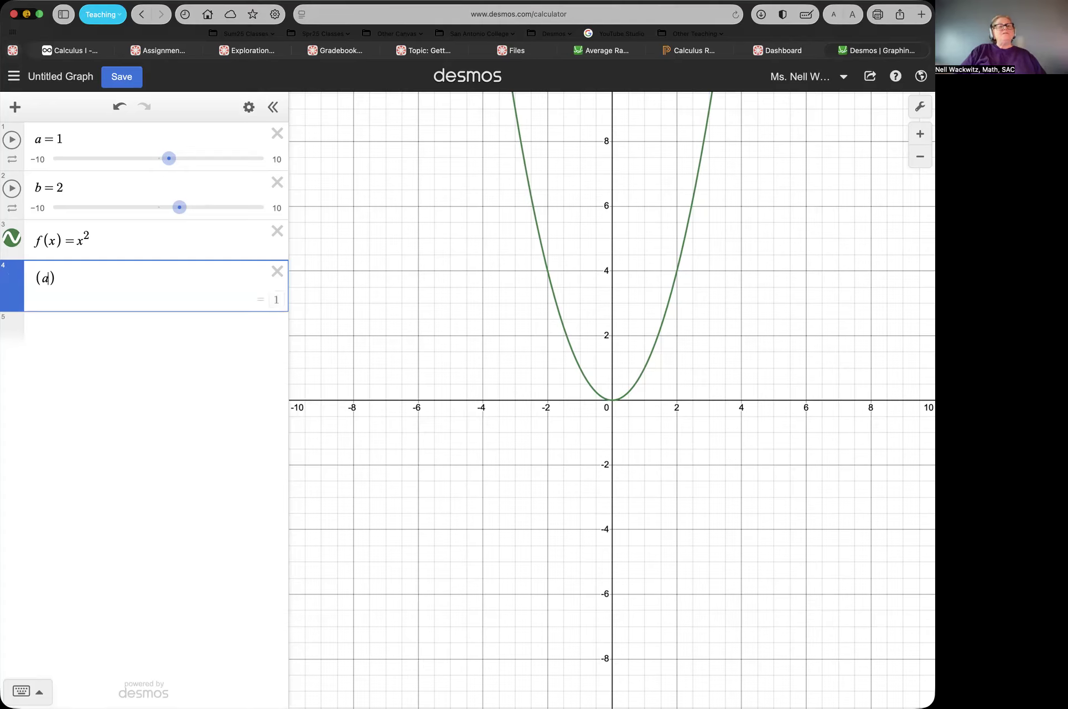
pyautogui.write('f(a')
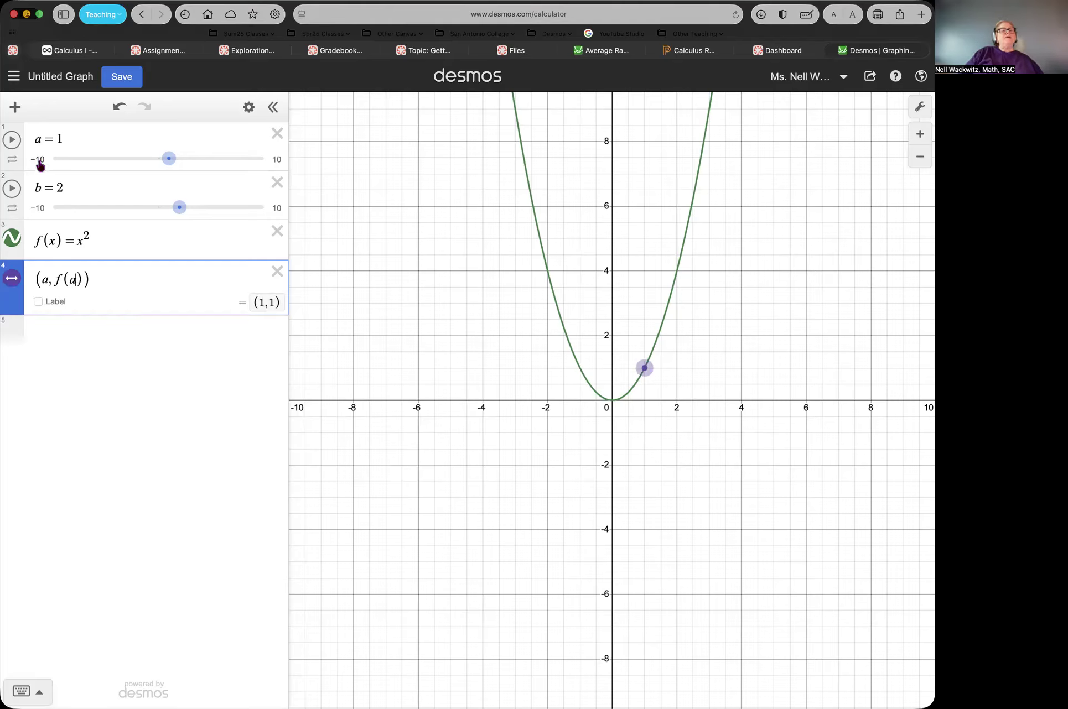
pyautogui.click(39, 302)
# Plot a second point (b, f(b)) on the parabola and turn on its coordinate label.
pyautogui.click(62, 344)
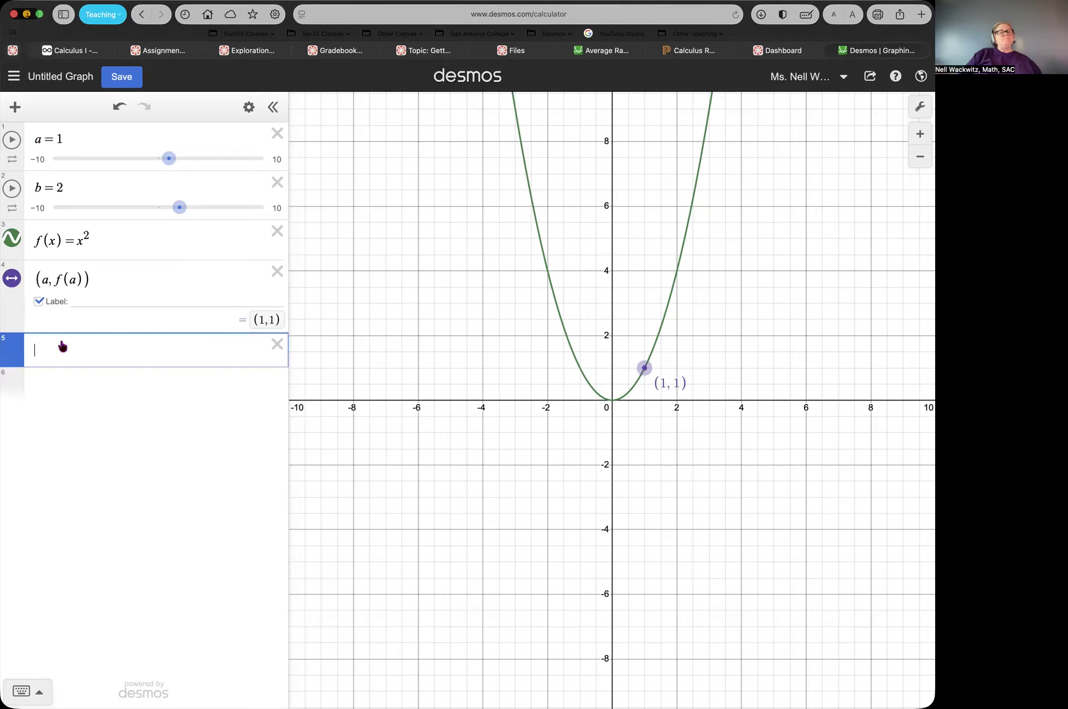
pyautogui.write('(b')
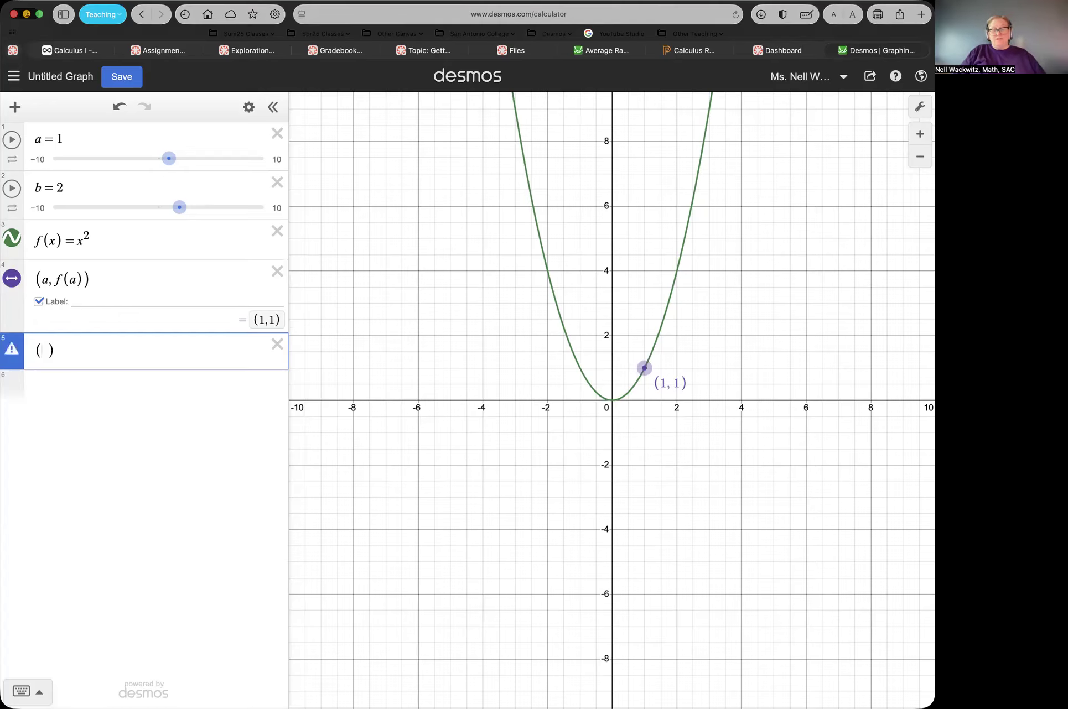
pyautogui.write(',f()')
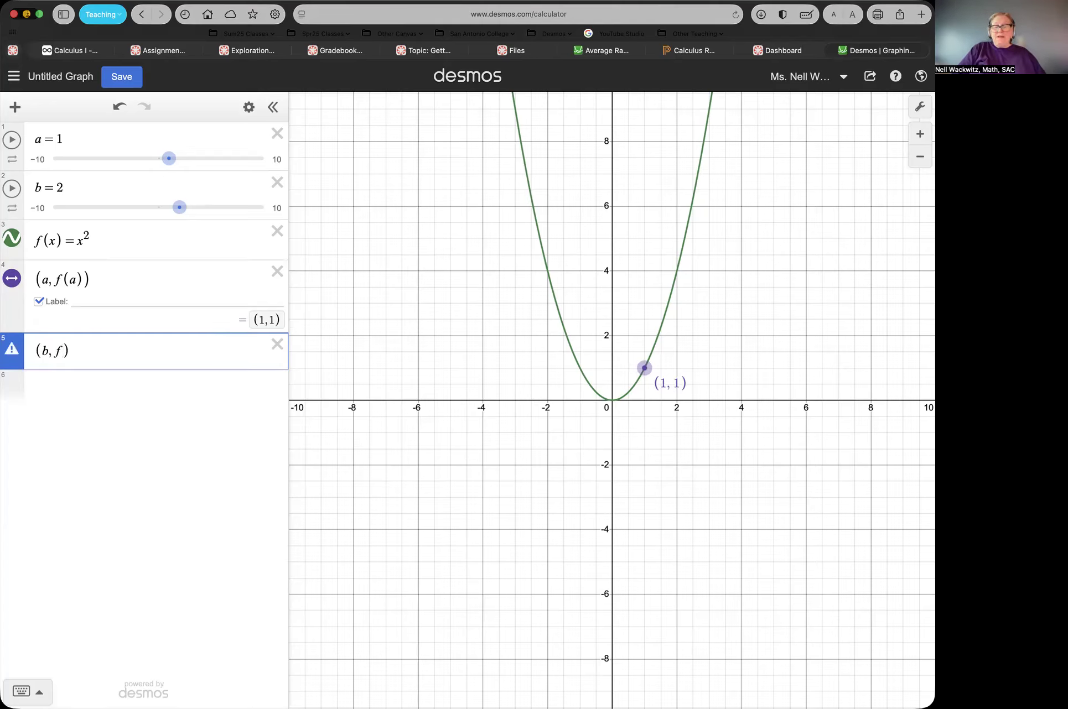
pyautogui.press('Left')
pyautogui.write('b')
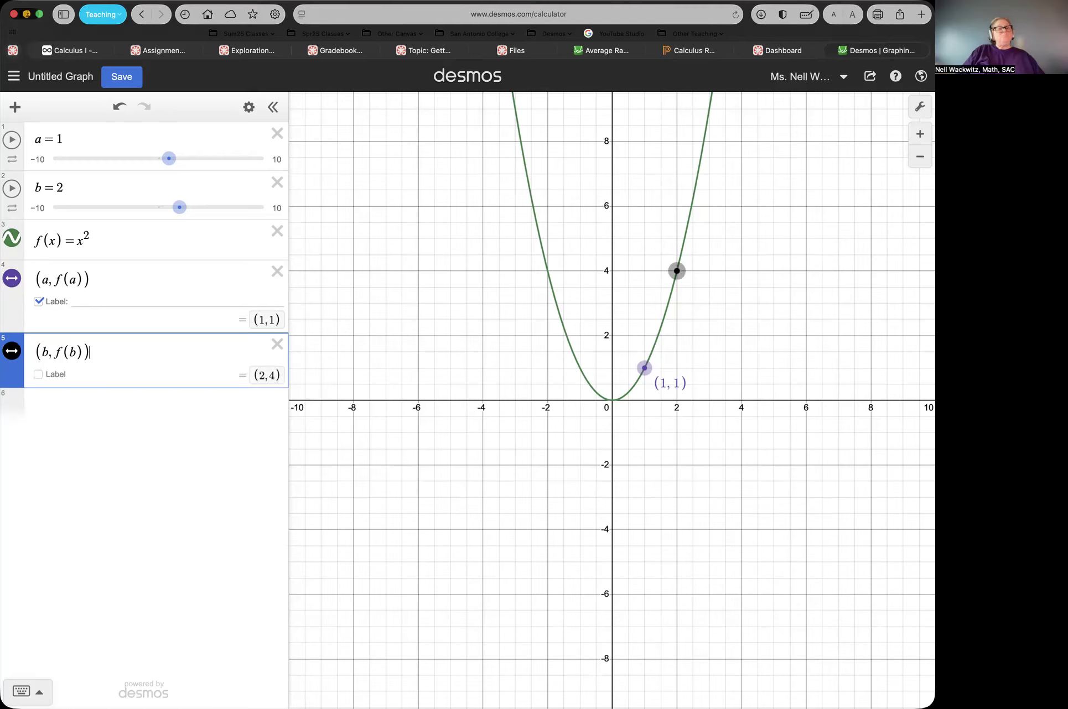
pyautogui.click(38, 375)
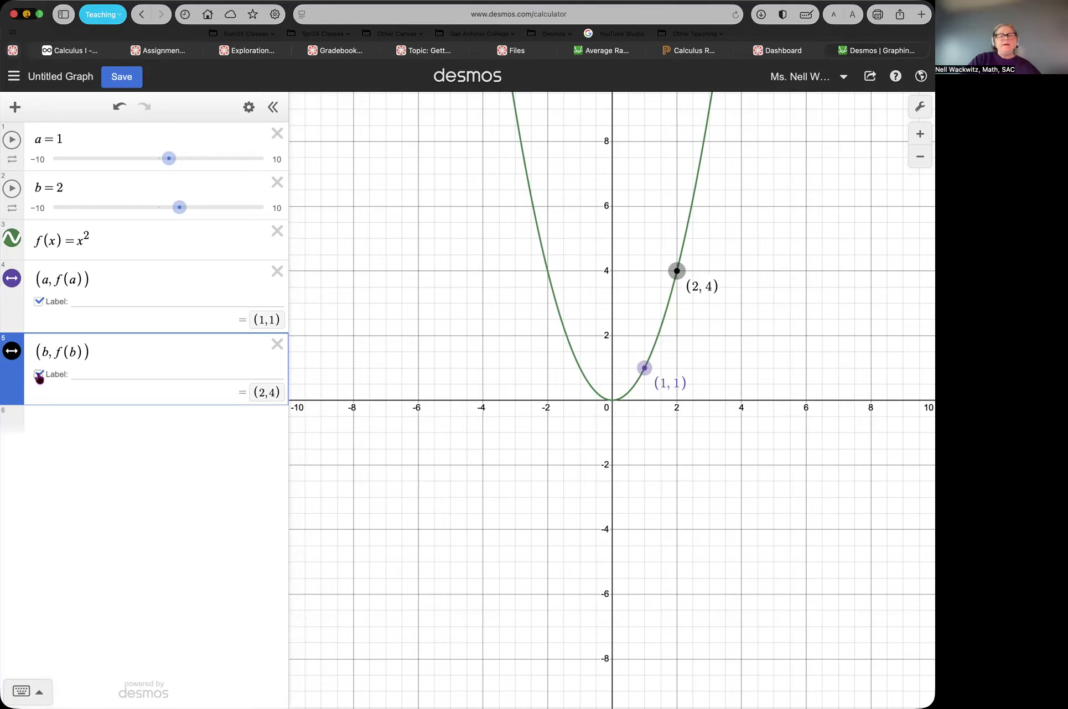
# Define the secant slope as the fraction m = (f(b) - f(a)) / (b - a) on a new line.
pyautogui.click(48, 436)
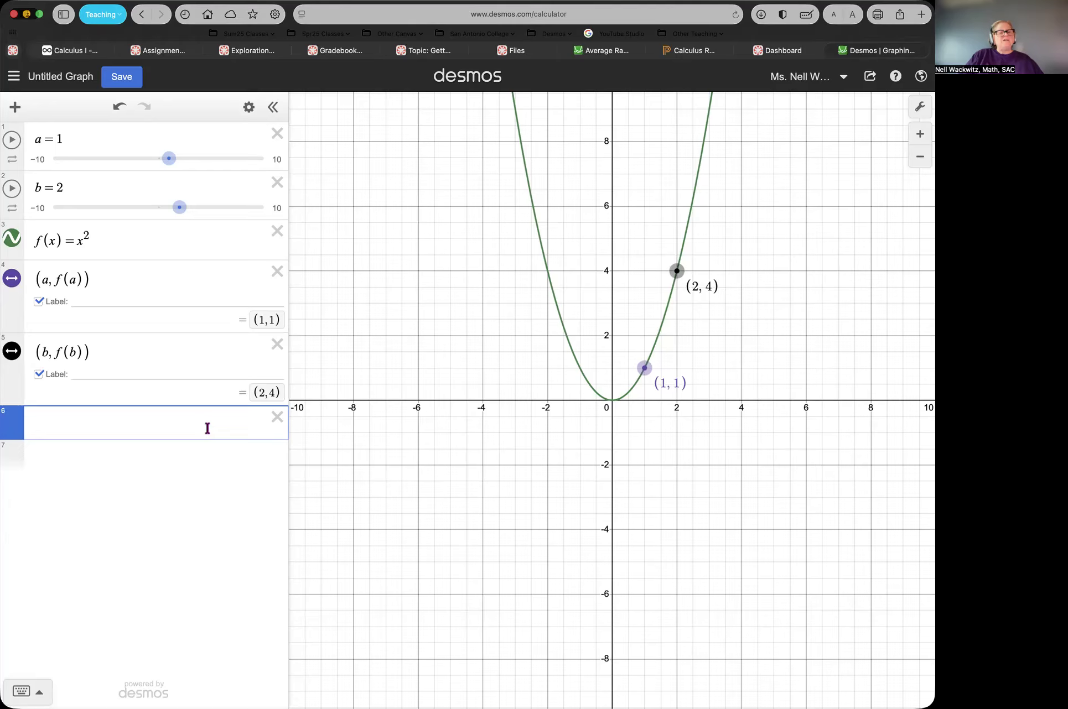
pyautogui.write('m=')
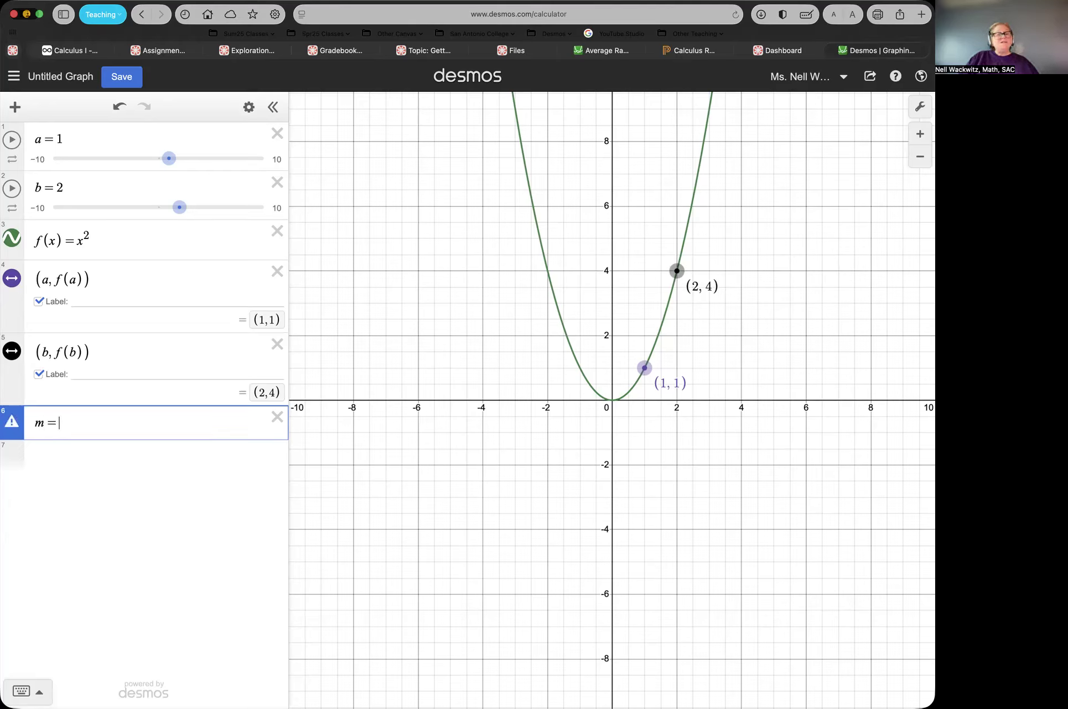
pyautogui.write('/')
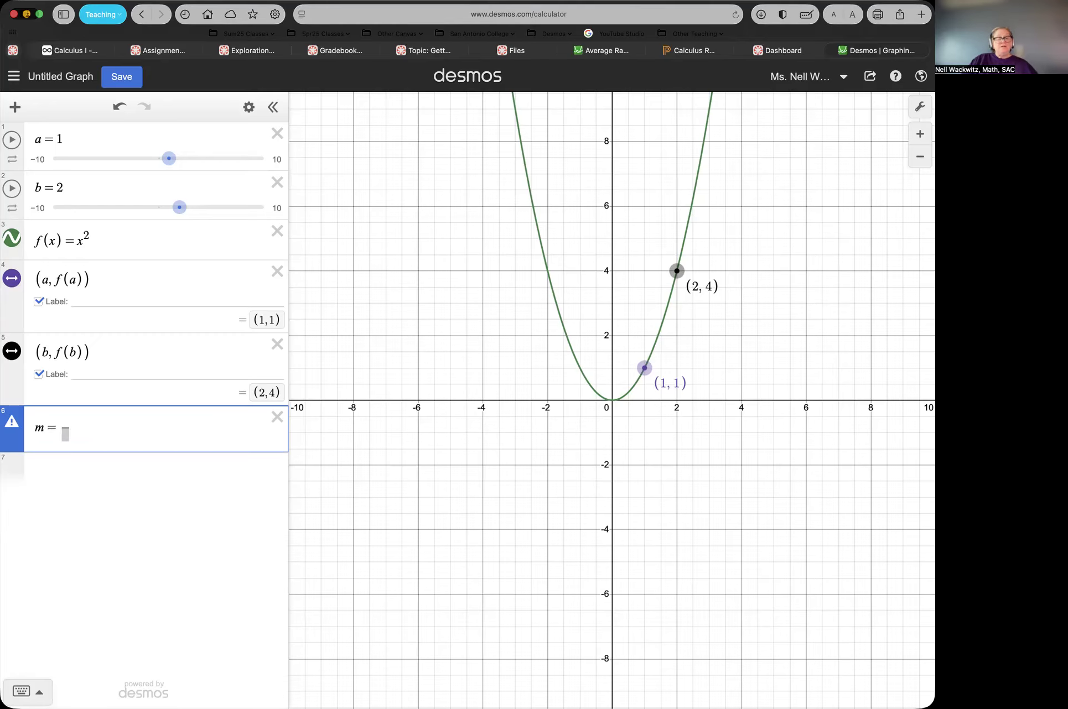
pyautogui.write('f(')
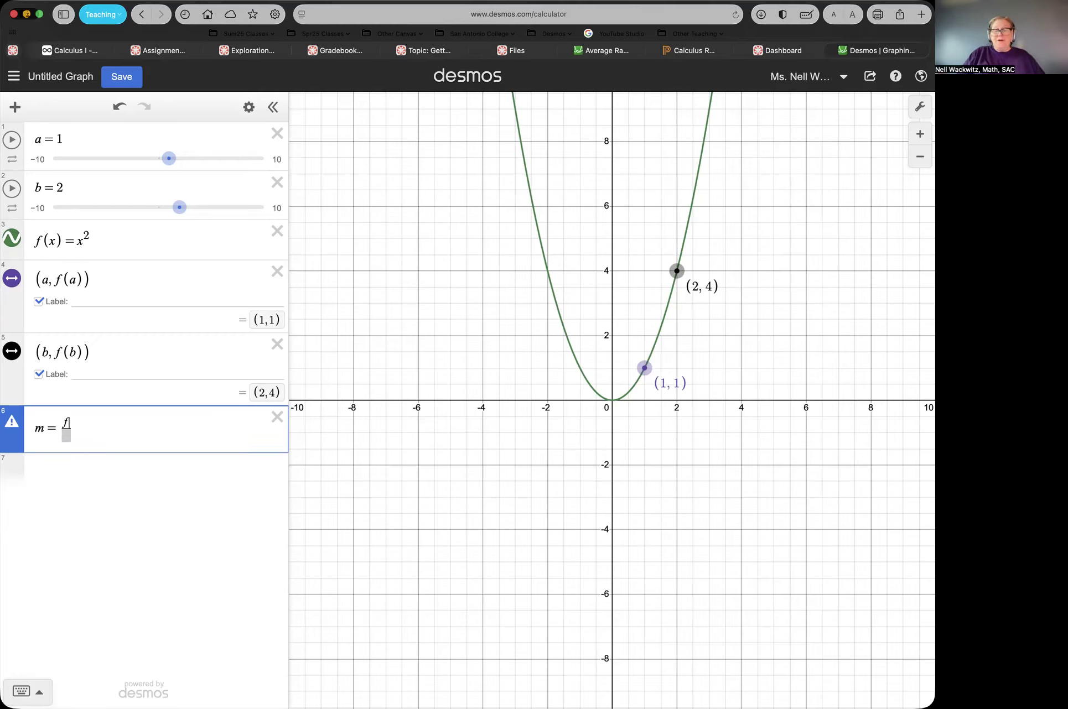
pyautogui.write('b)-')
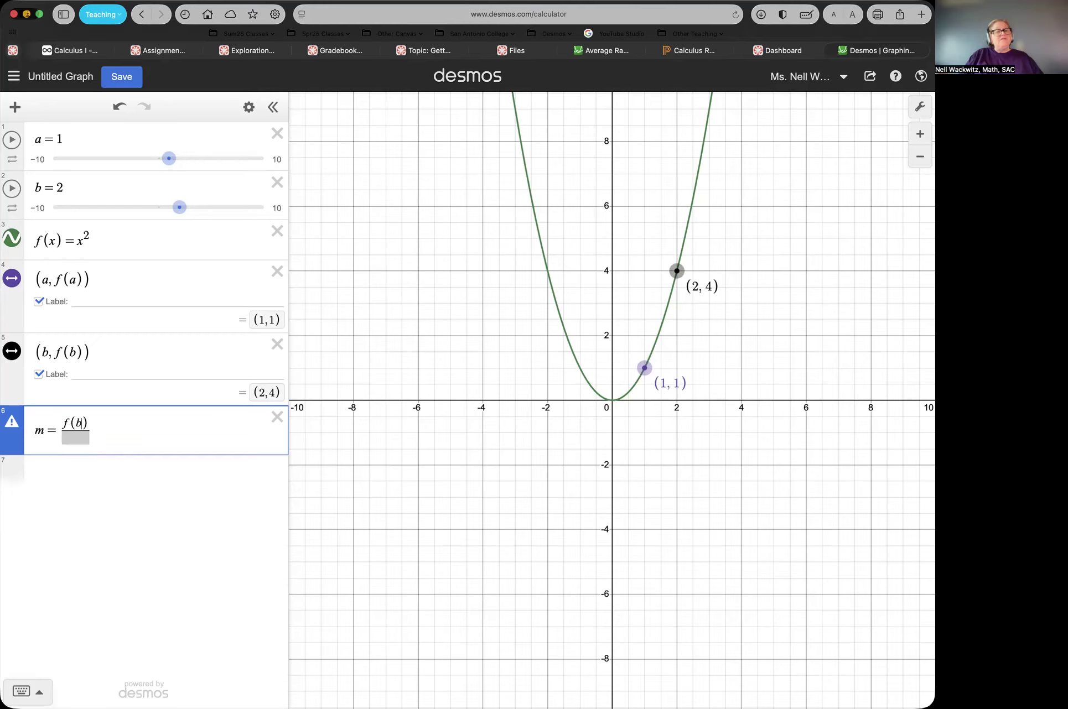
pyautogui.write('f(')
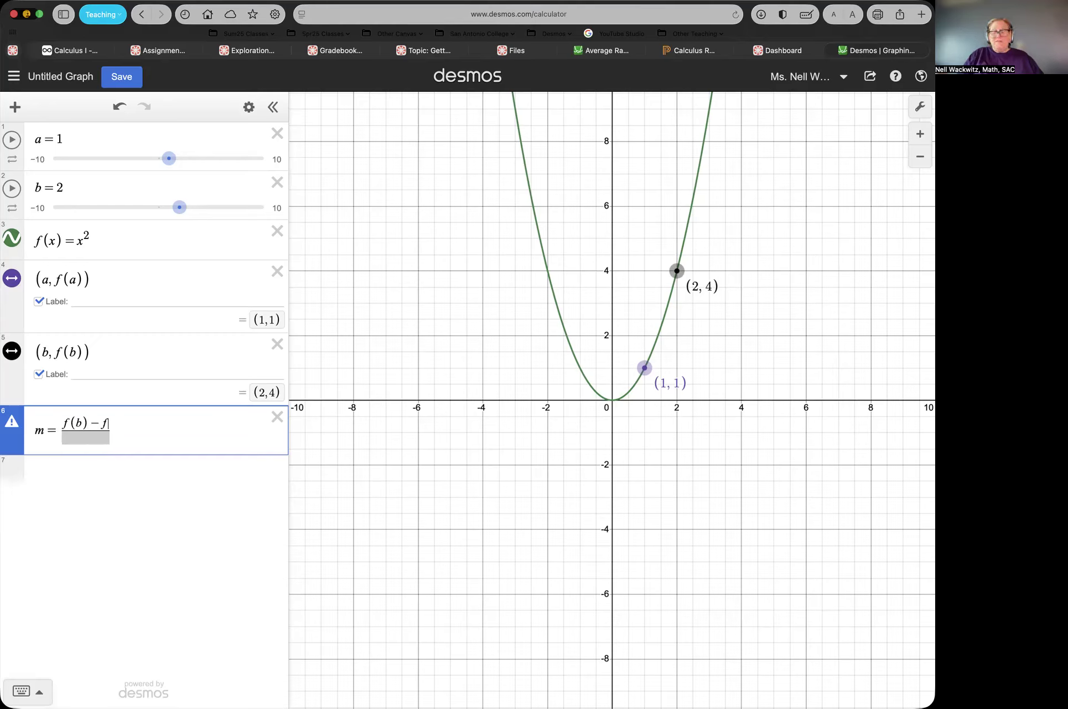
pyautogui.write('a')
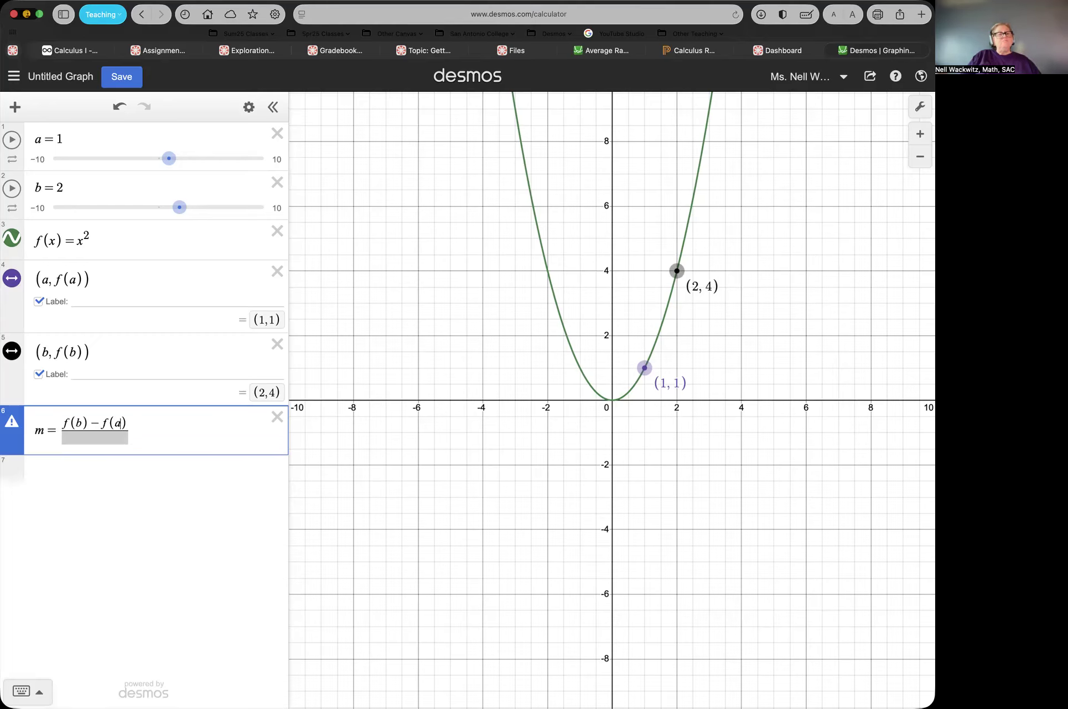
pyautogui.click(92, 437)
pyautogui.write('b-a')
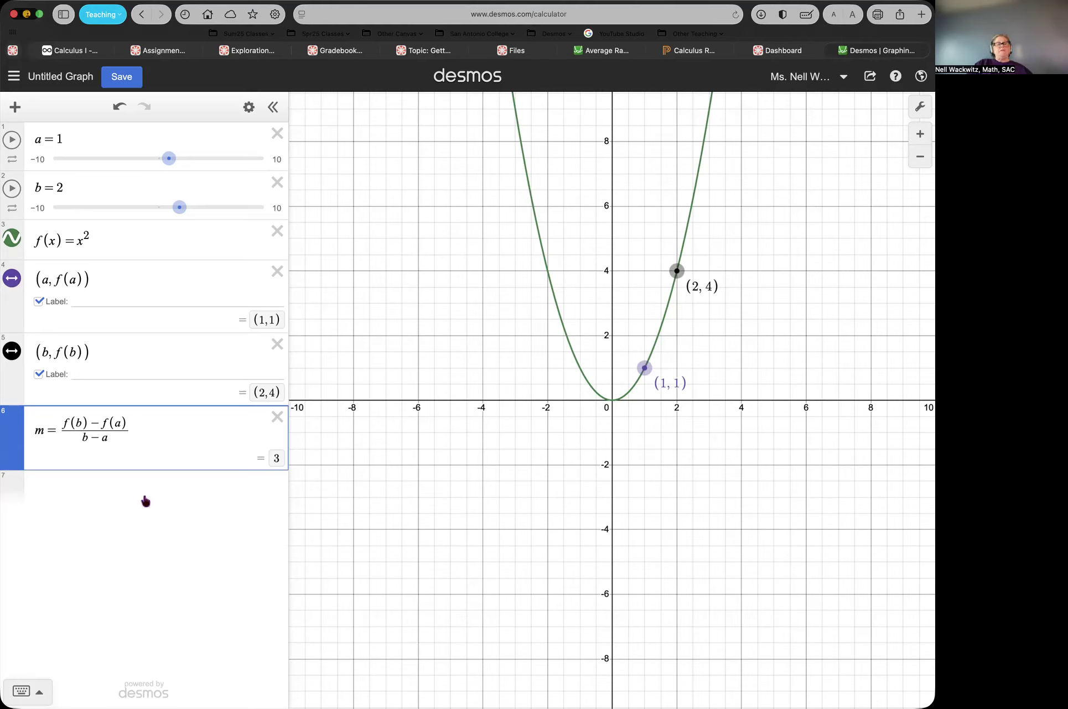
# Graph the secant line through the two points in point-slope form as y - f(a) = m(x - a).
pyautogui.click(117, 484)
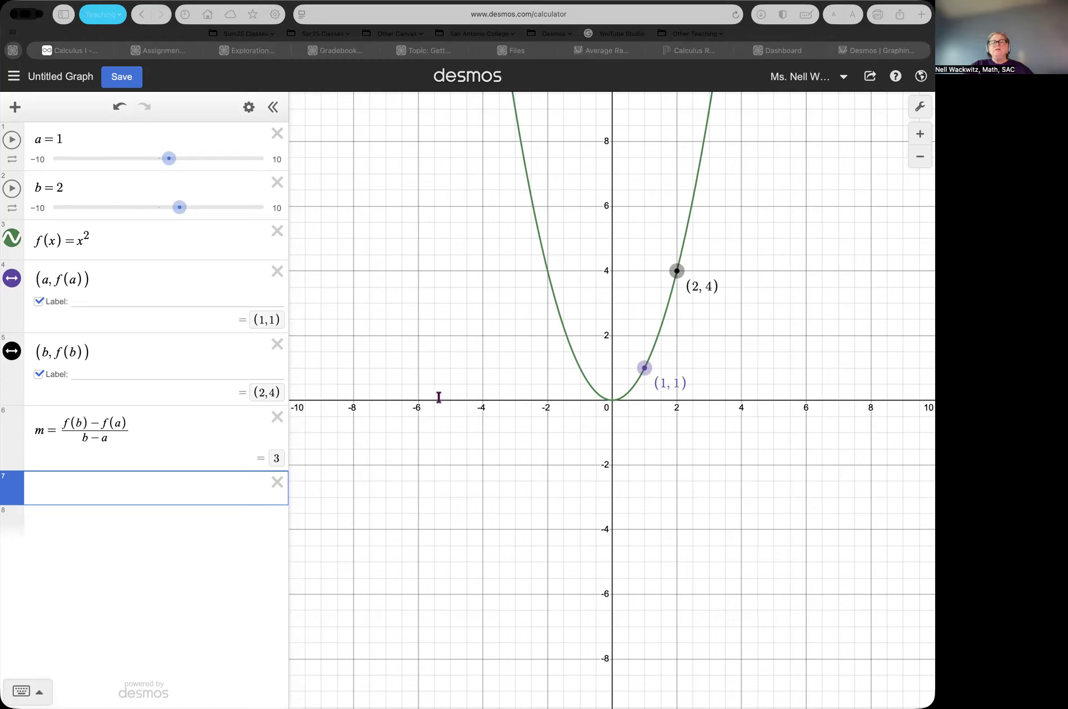
pyautogui.click(137, 492)
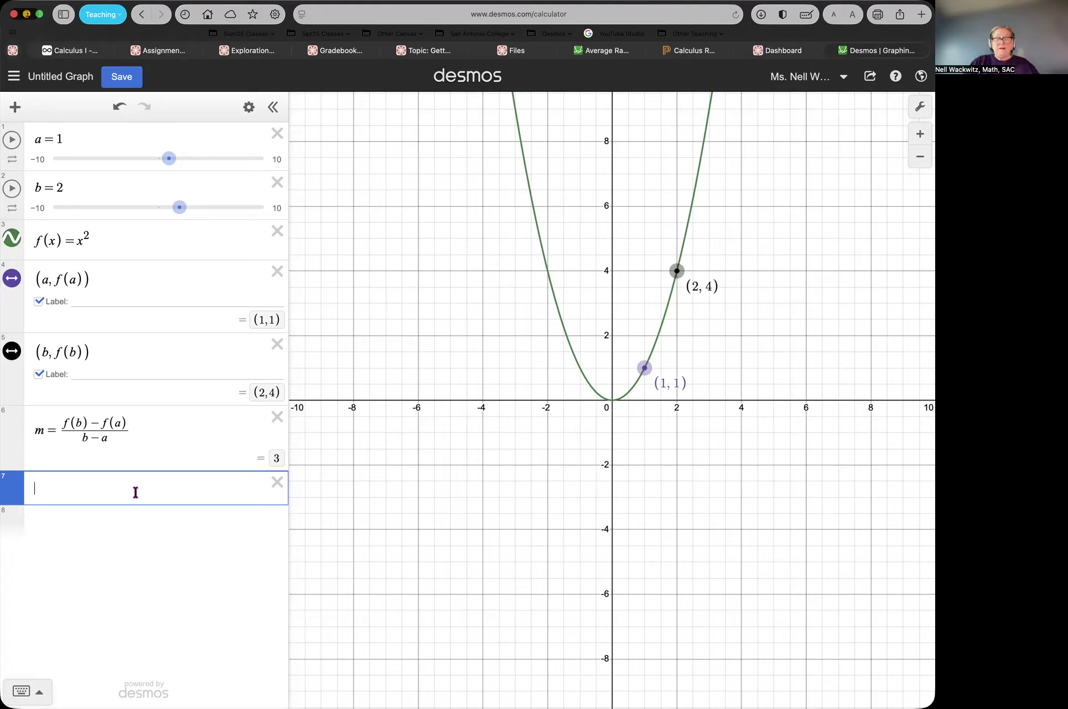
pyautogui.write('y-')
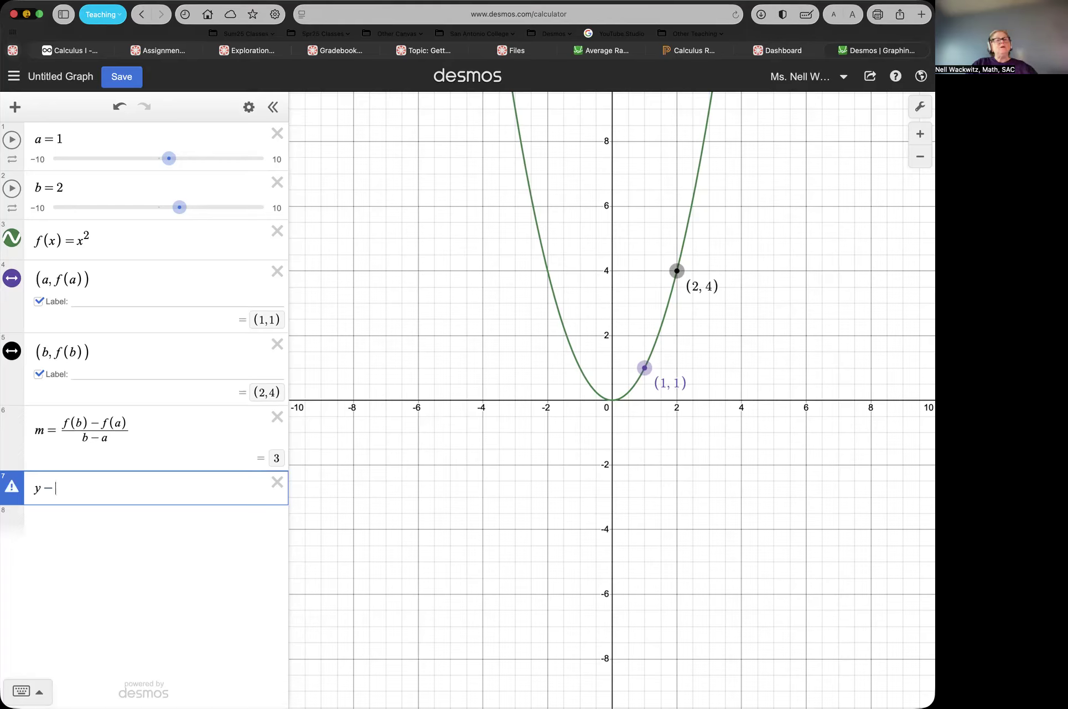
pyautogui.write('f()')
pyautogui.press('Left')
pyautogui.write('a')
pyautogui.press('Right')
pyautogui.write('=')
pyautogui.write('m')
pyautogui.write('(x')
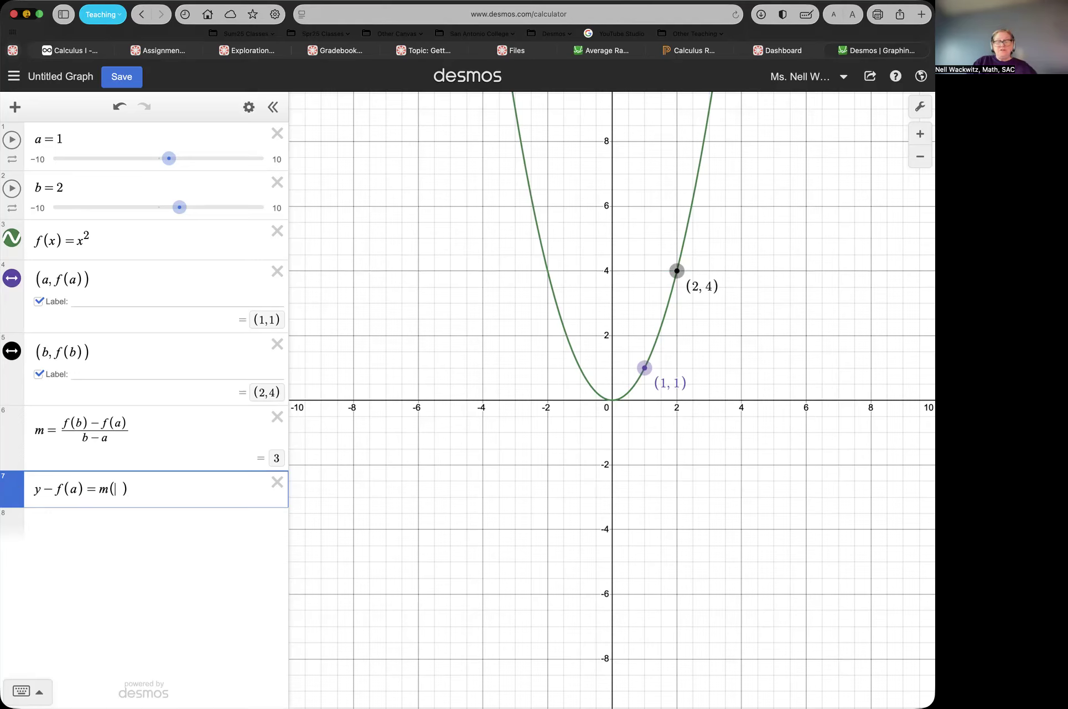
pyautogui.write('-a')
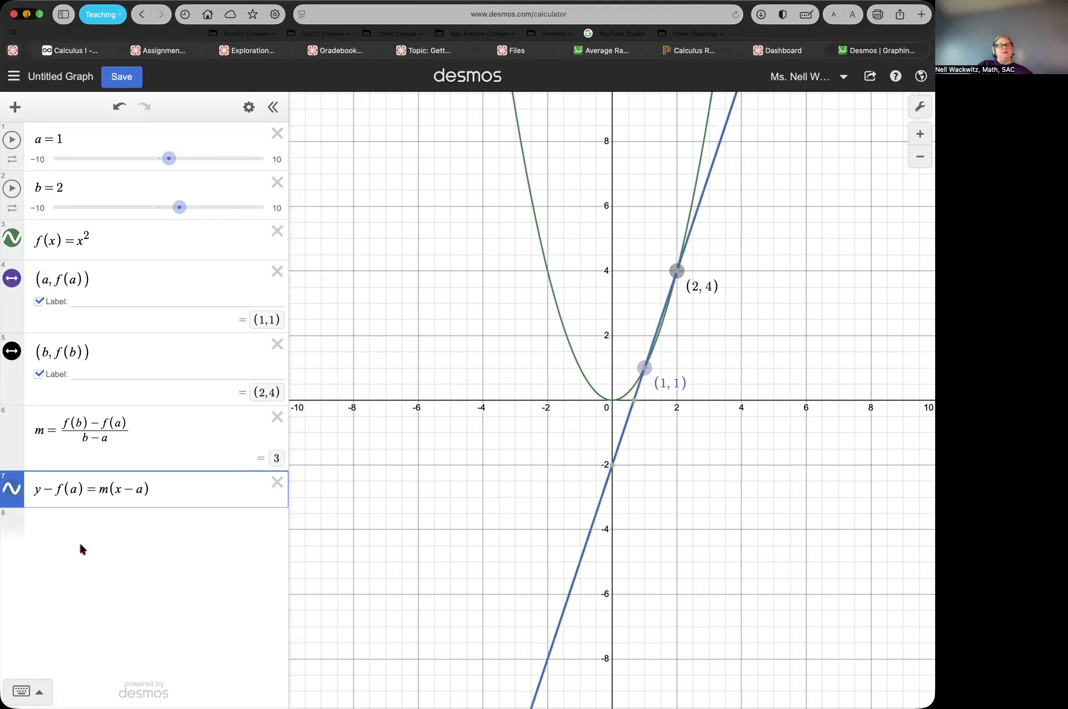
pyautogui.click(124, 531)
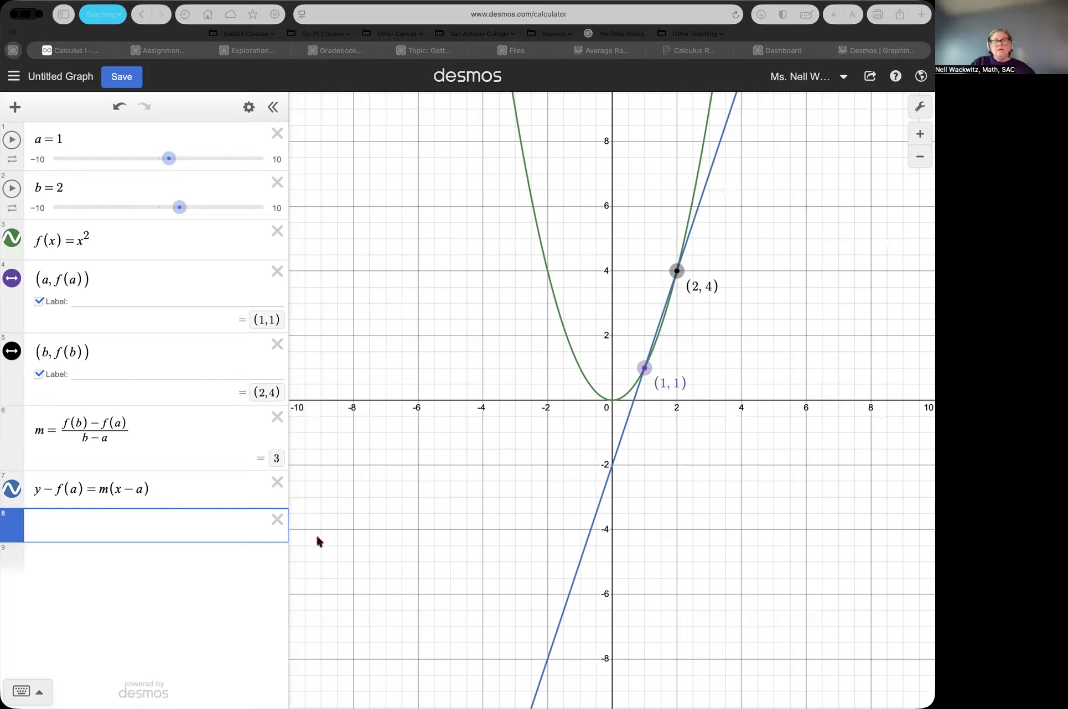
pyautogui.click(345, 418)
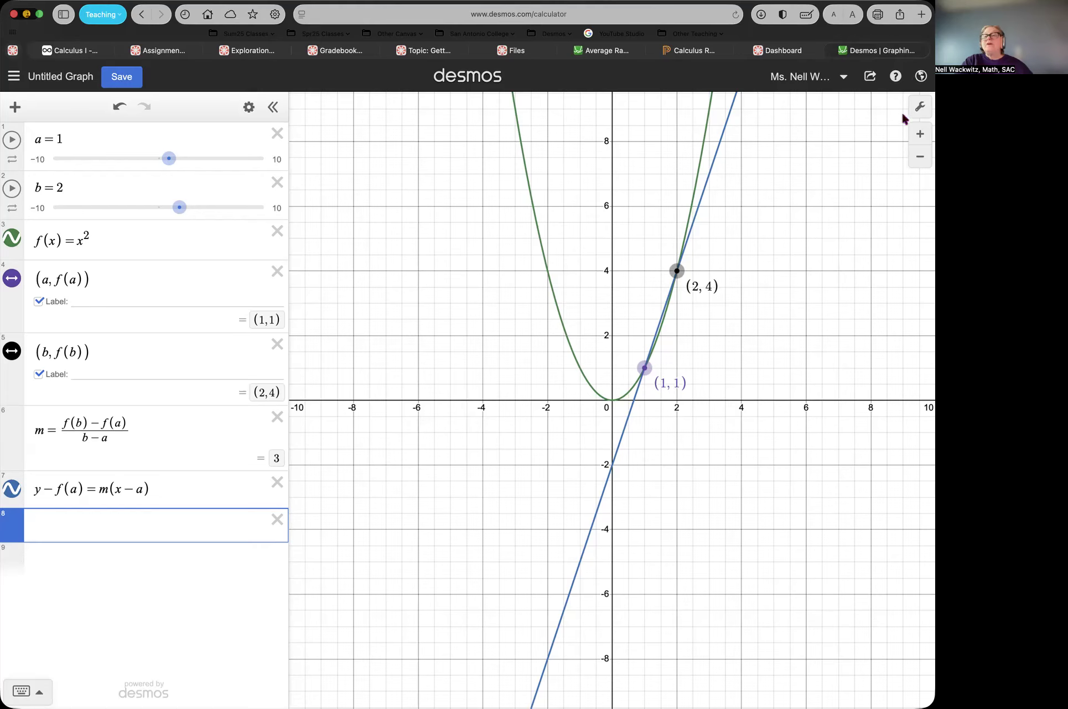
# Set the graph's x-axis range to −4 ≤ x ≤ 4 with a step of 1.
pyautogui.click(919, 107)
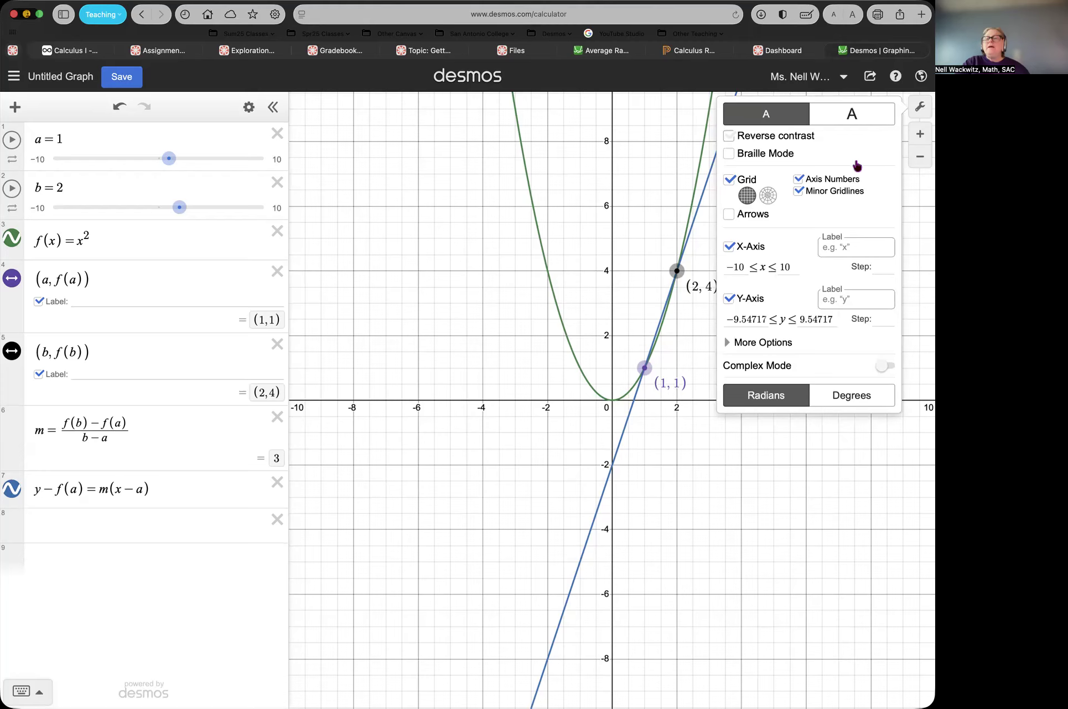
pyautogui.click(745, 267)
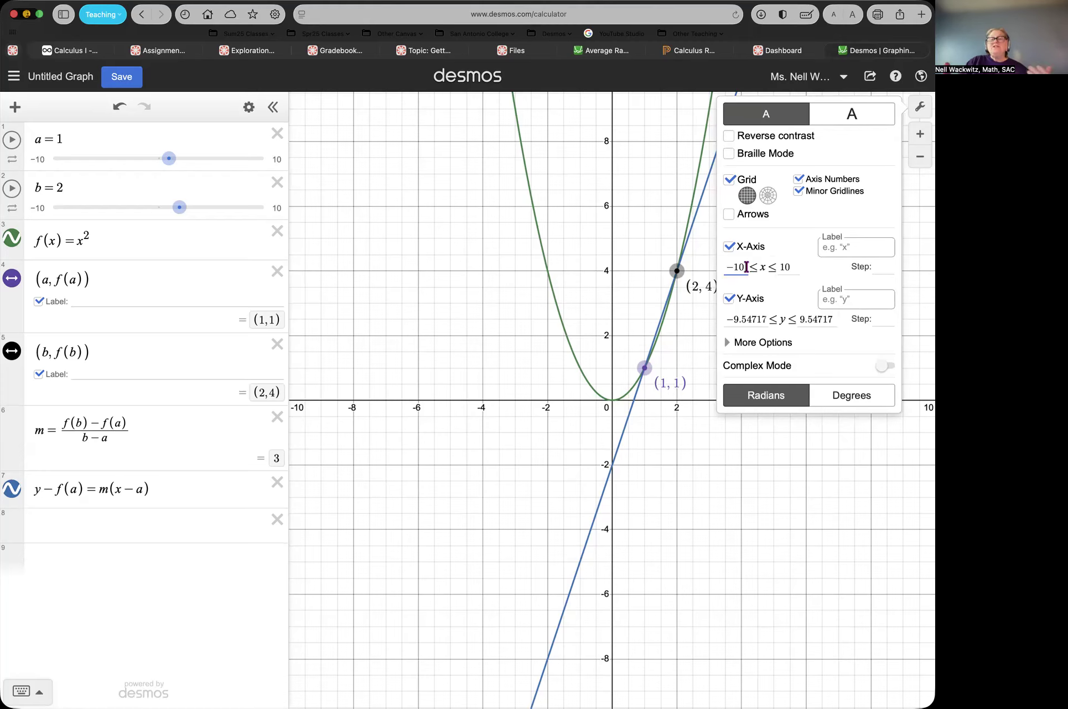
pyautogui.press('BackSpace')
pyautogui.press('BackSpace')
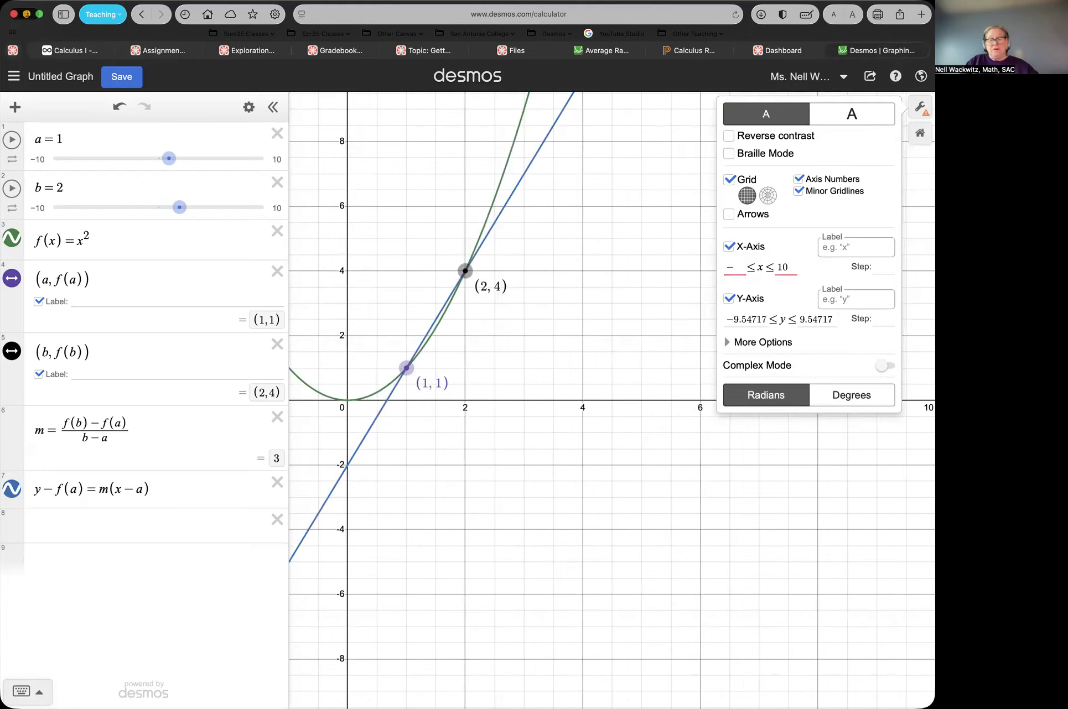
pyautogui.write('4')
pyautogui.press('Tab')
pyautogui.press('BackSpace')
pyautogui.press('BackSpace')
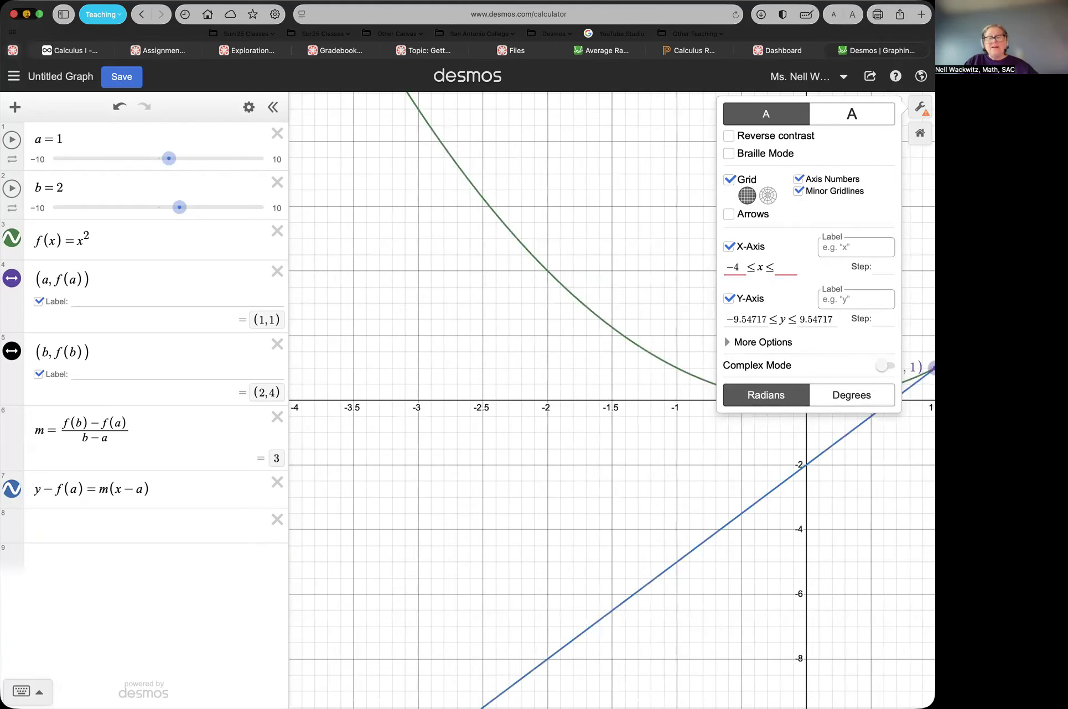
pyautogui.write('4')
pyautogui.click(880, 268)
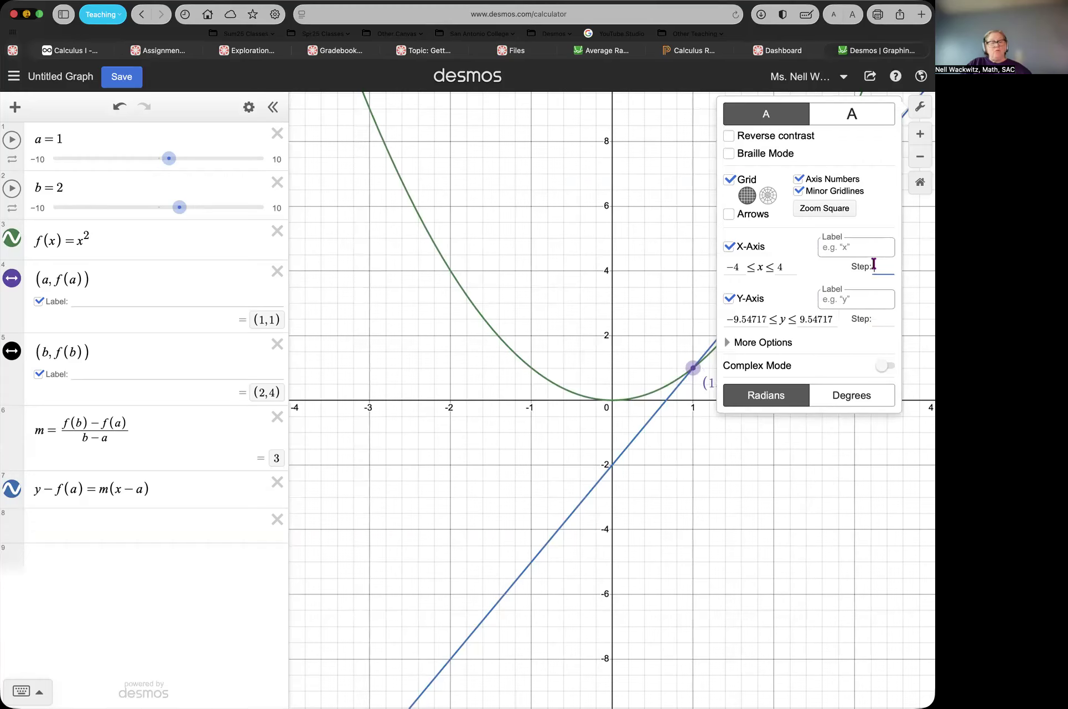
pyautogui.write('1')
# Set the y-axis range to −3 ≤ y ≤ 3 with a step of 1, and zoom square to equalise the axis scales.
pyautogui.click(732, 320)
pyautogui.moveTo(732, 320); pyautogui.dragTo(782, 319)
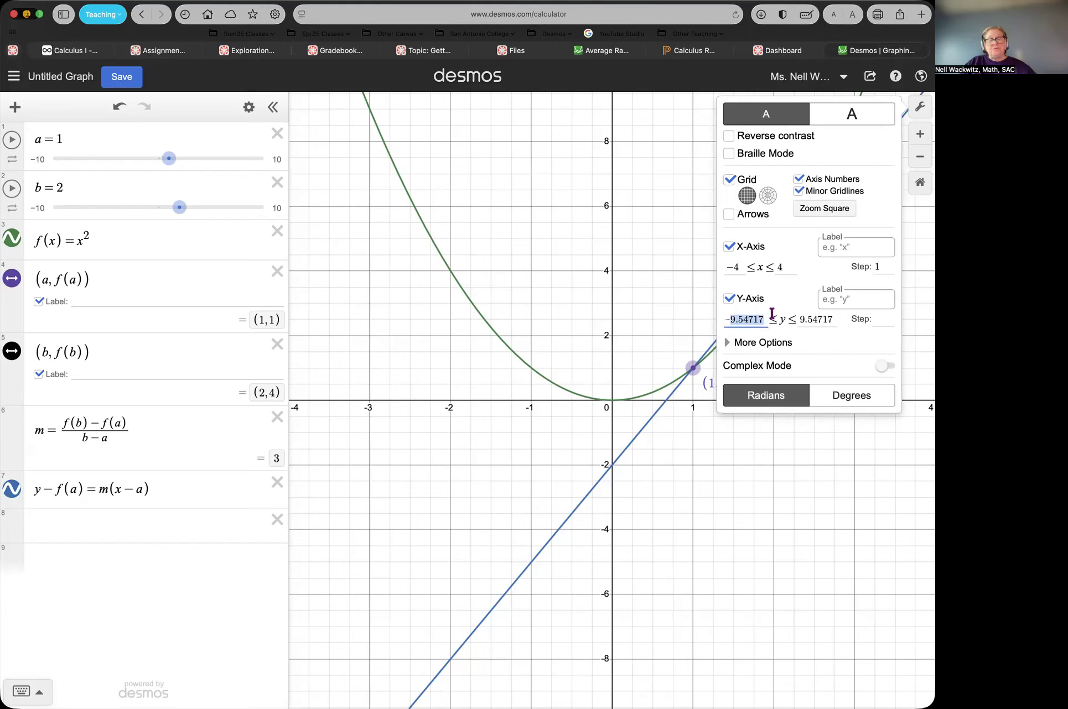
pyautogui.write('3')
pyautogui.moveTo(781, 315); pyautogui.dragTo(845, 327)
pyautogui.write('3')
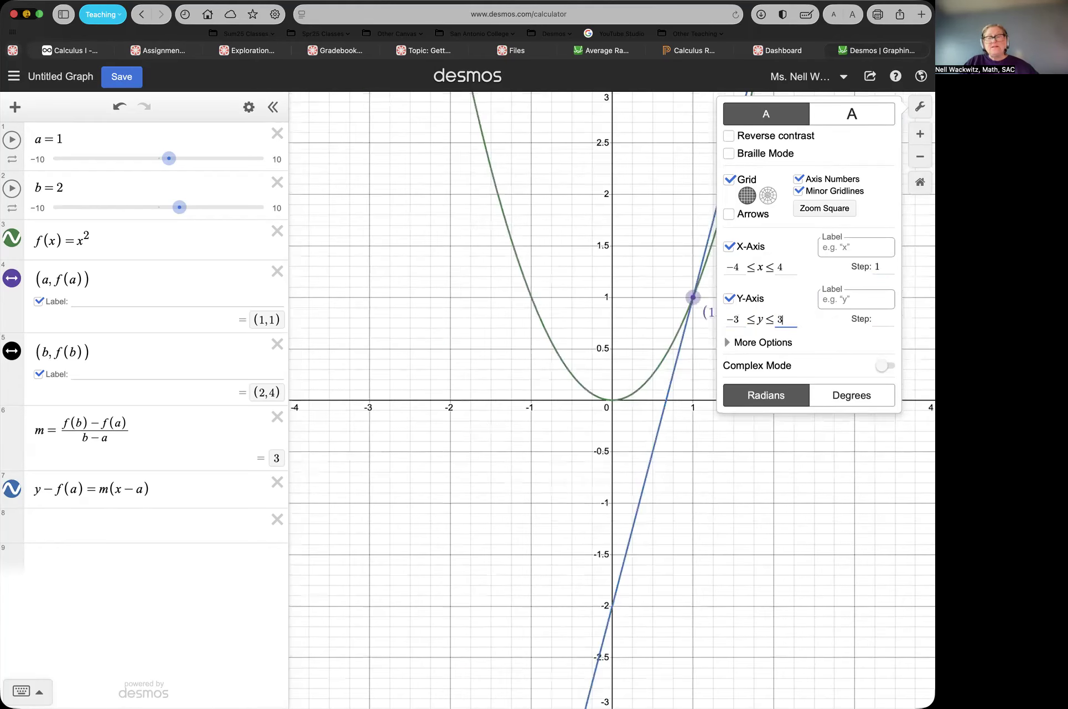
pyautogui.click(879, 321)
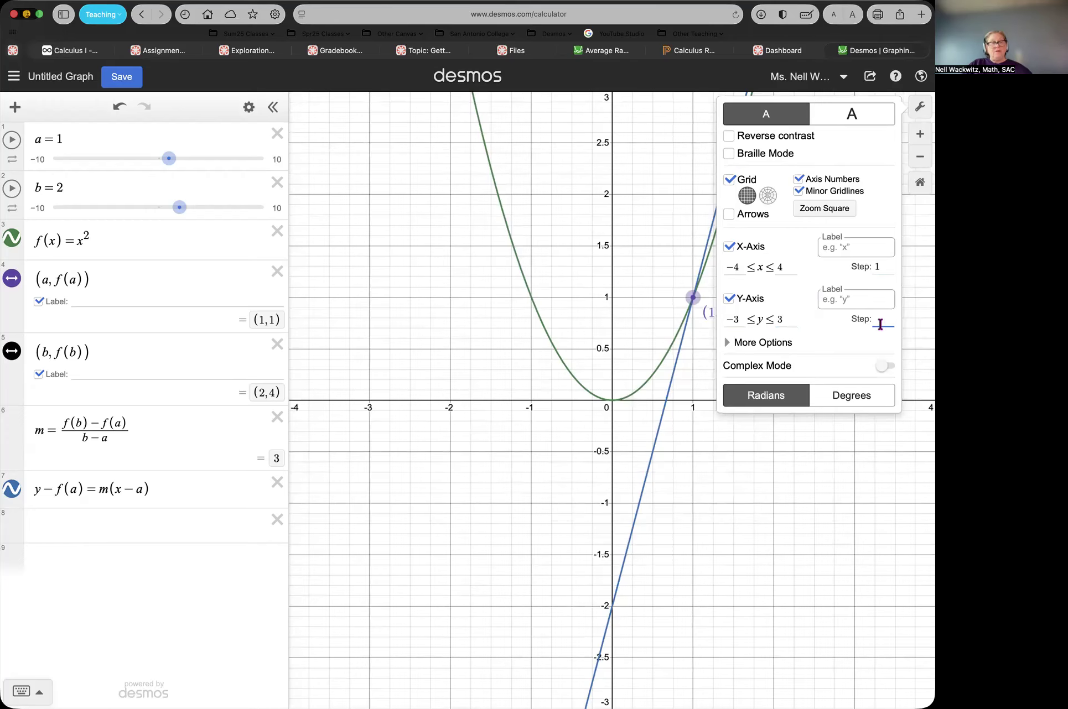
pyautogui.write('1')
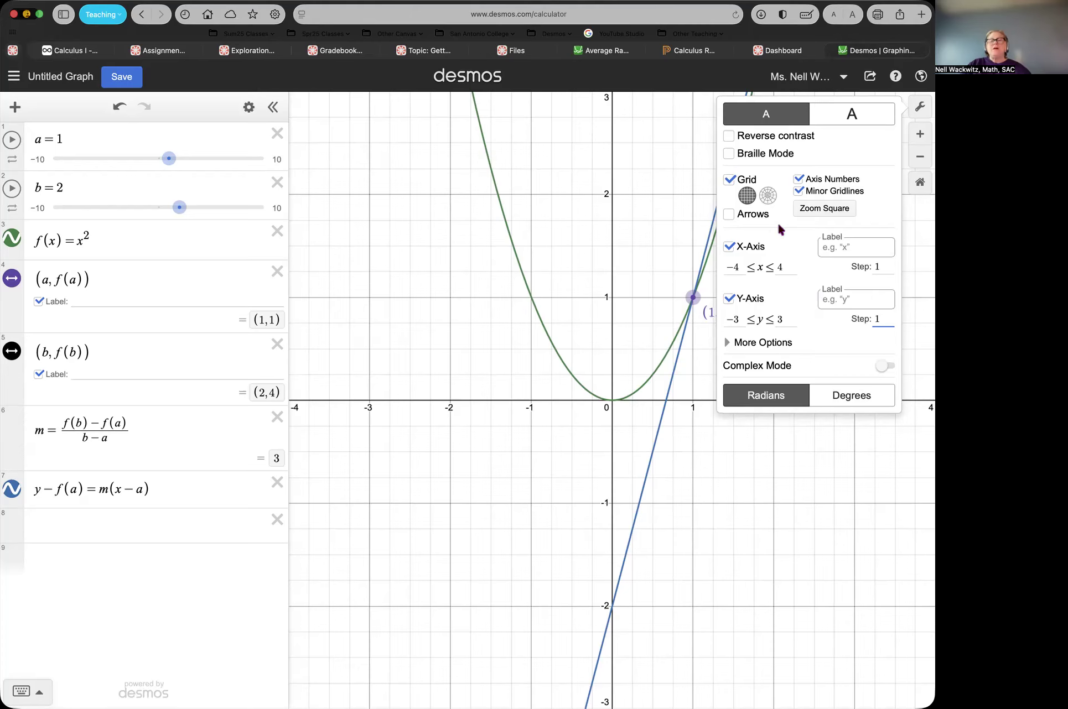
pyautogui.click(815, 209)
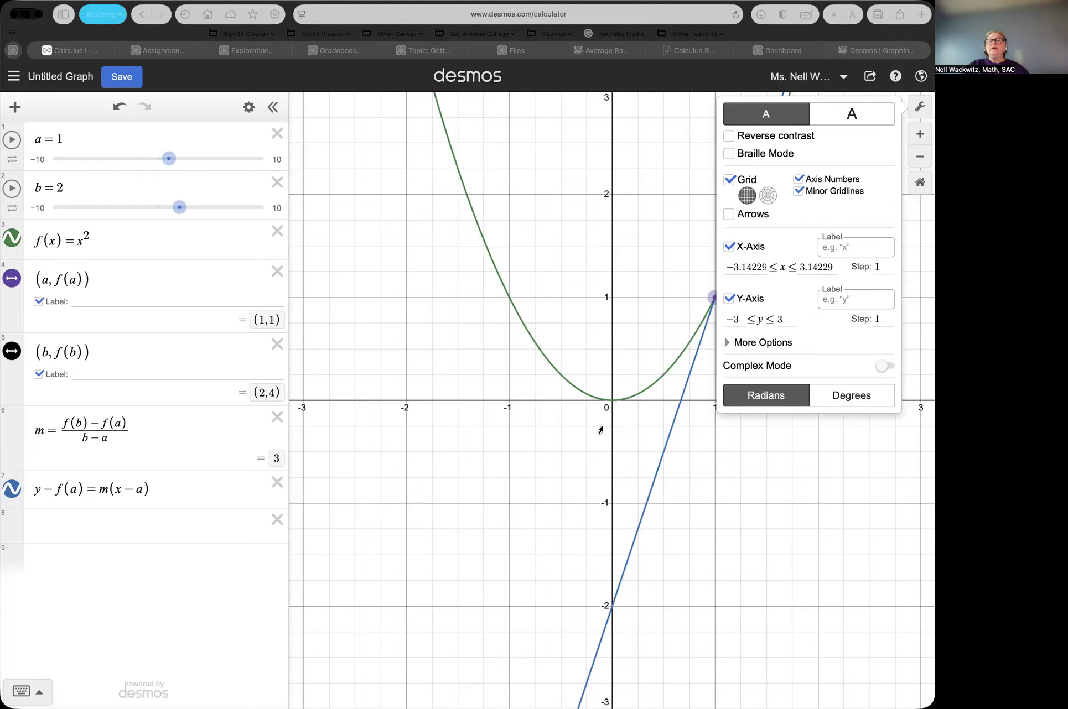
pyautogui.click(116, 568)
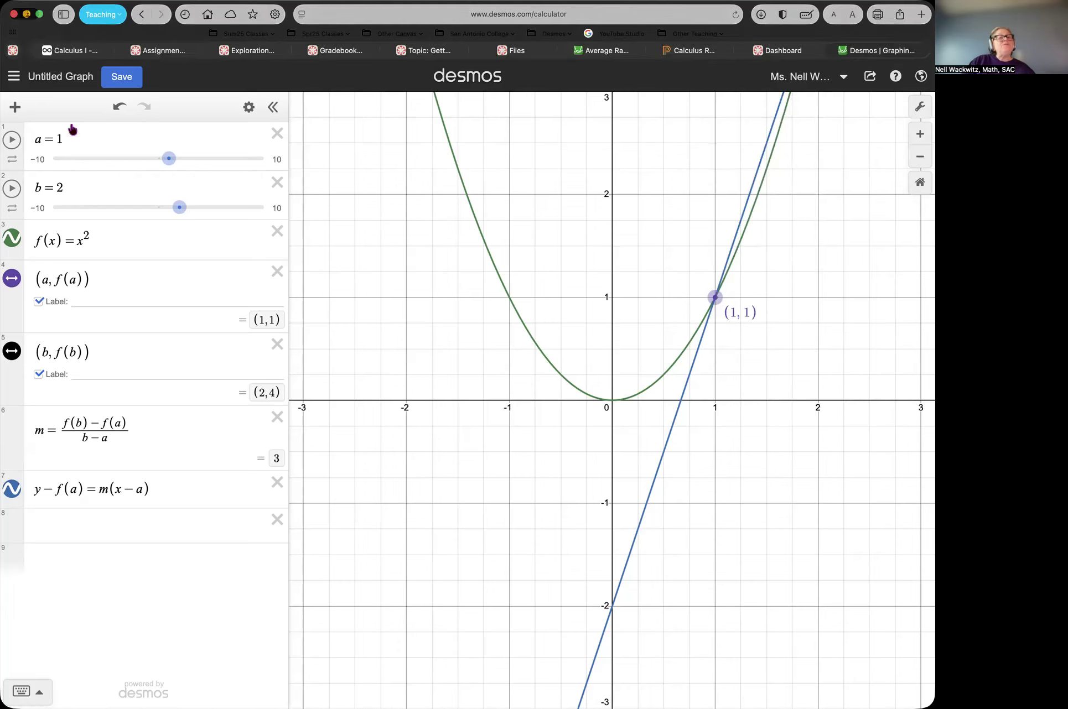
pyautogui.click(90, 138)
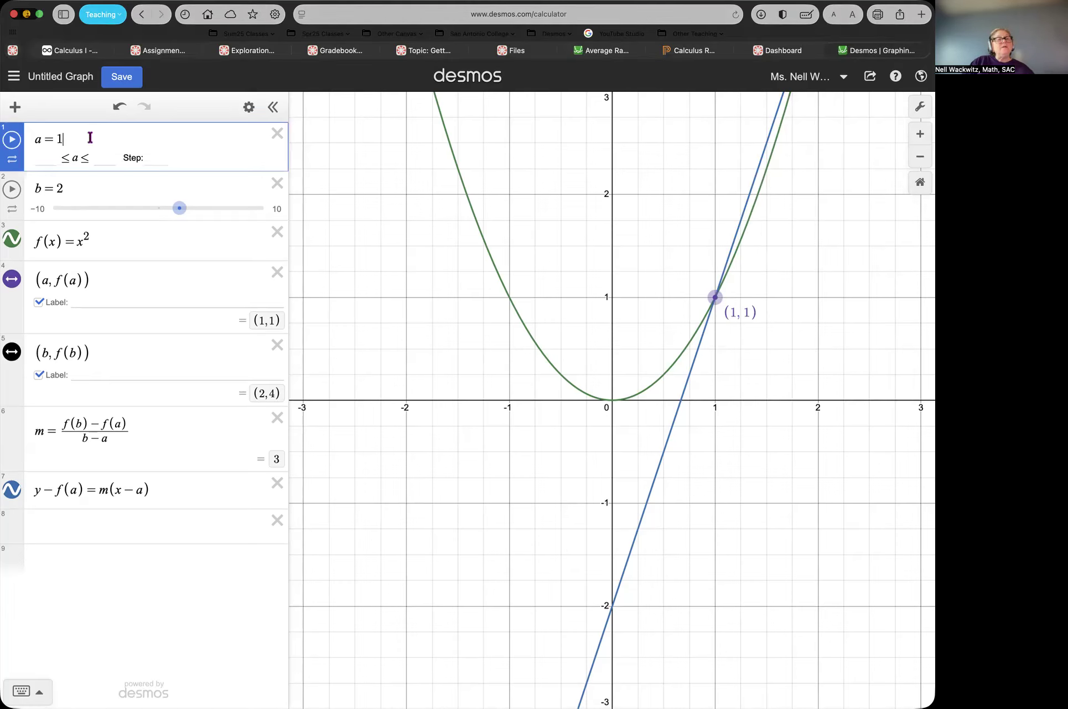
pyautogui.click(118, 193)
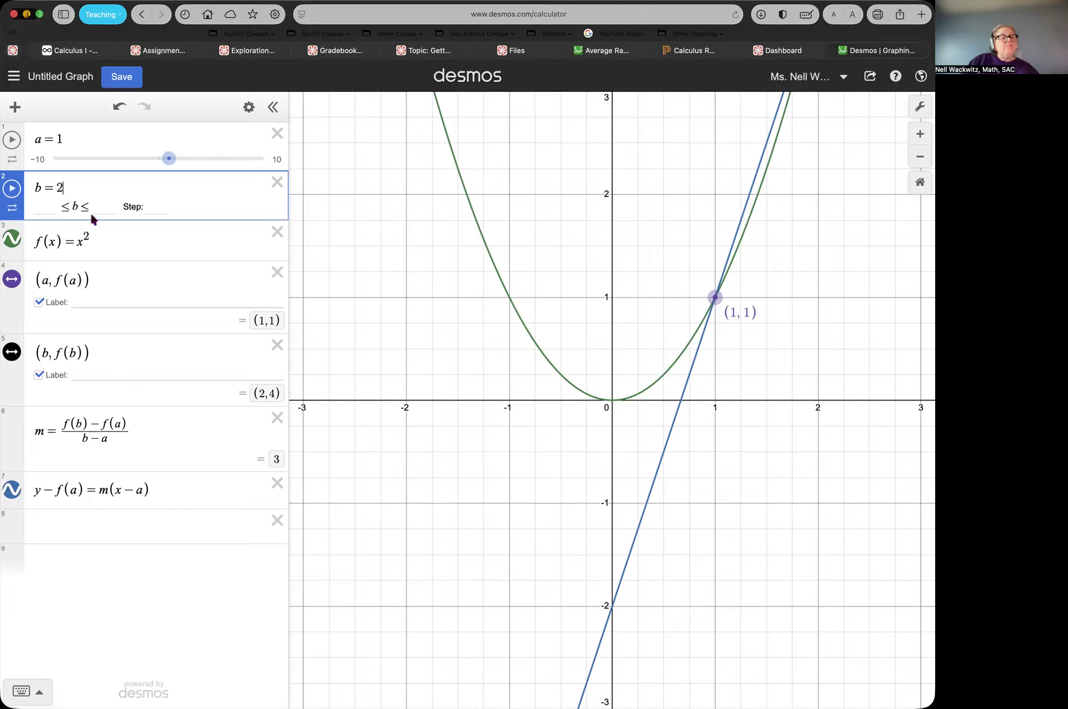
pyautogui.click(105, 145)
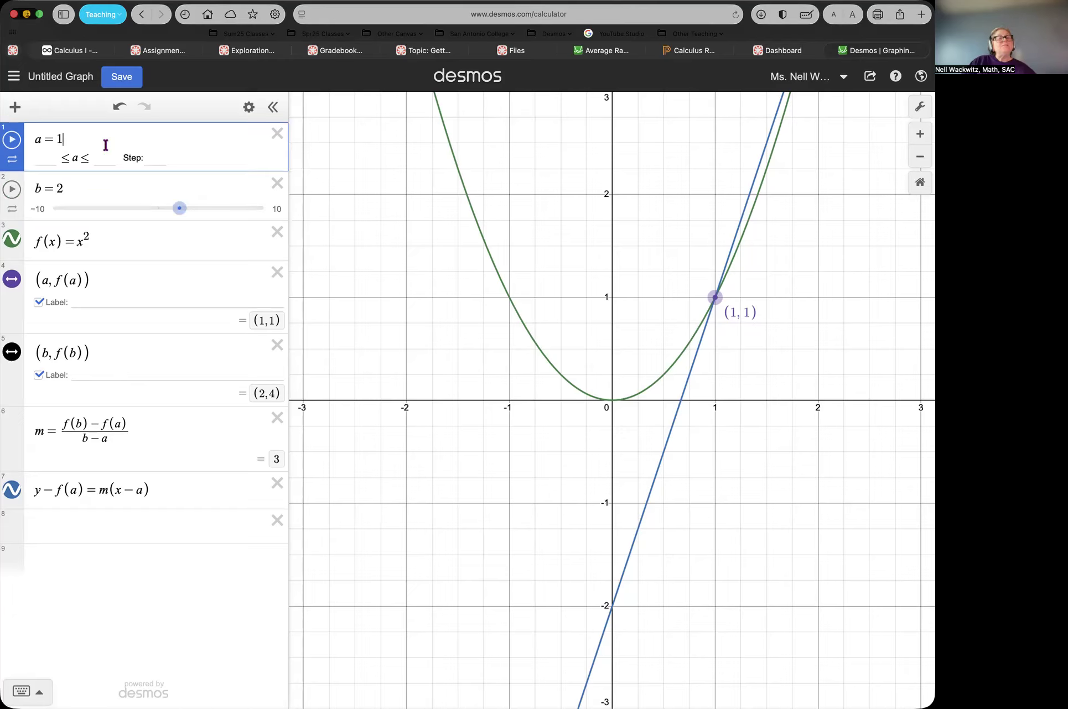
pyautogui.click(60, 162)
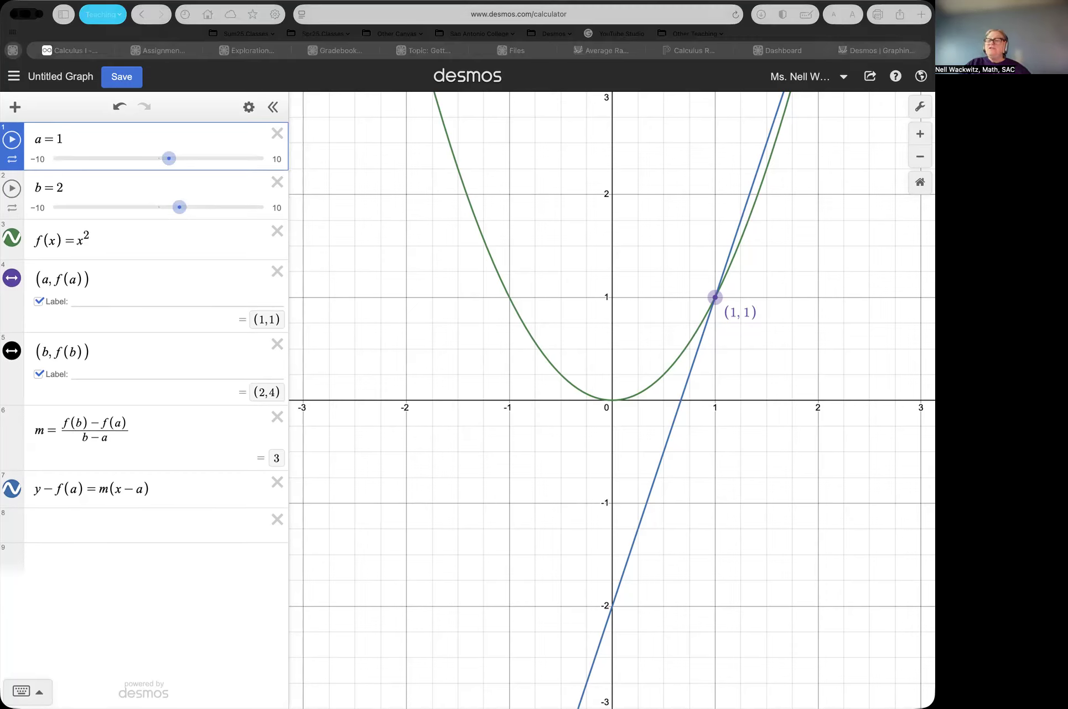
pyautogui.click(75, 159)
pyautogui.click(76, 159)
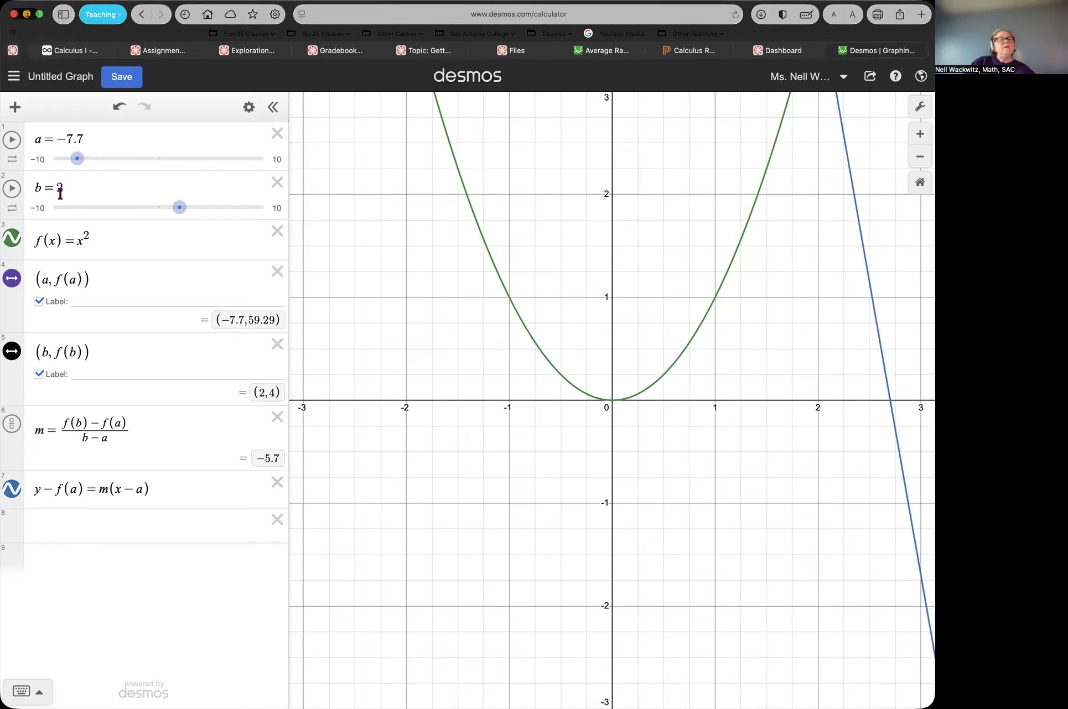
pyautogui.click(89, 133)
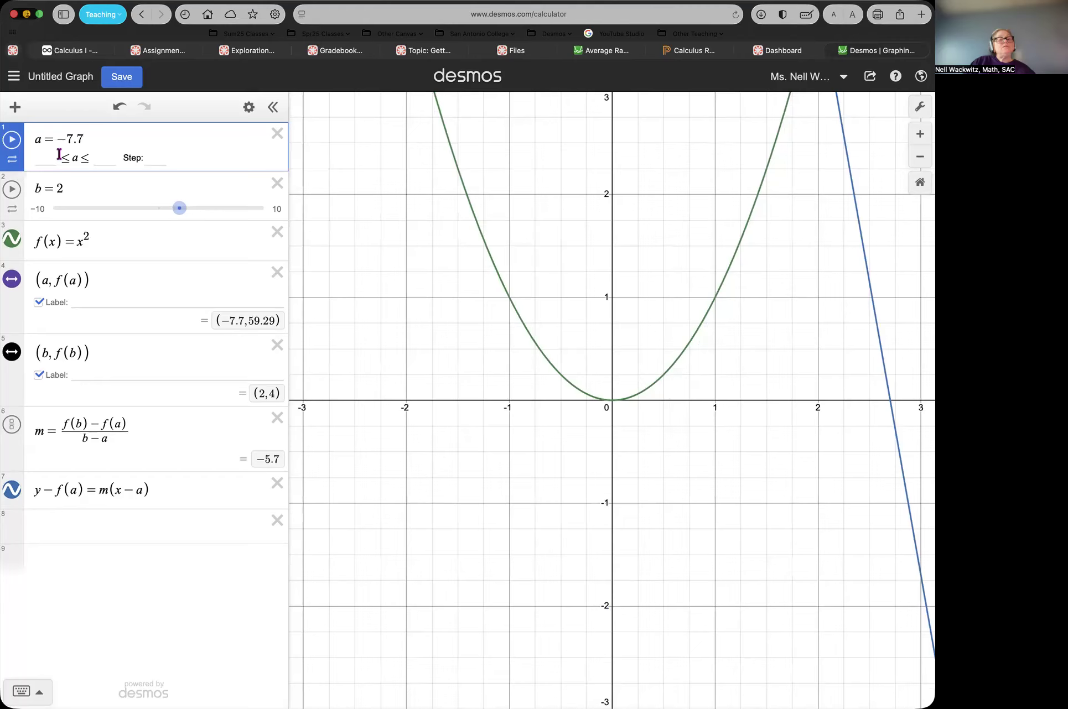
pyautogui.write('-3')
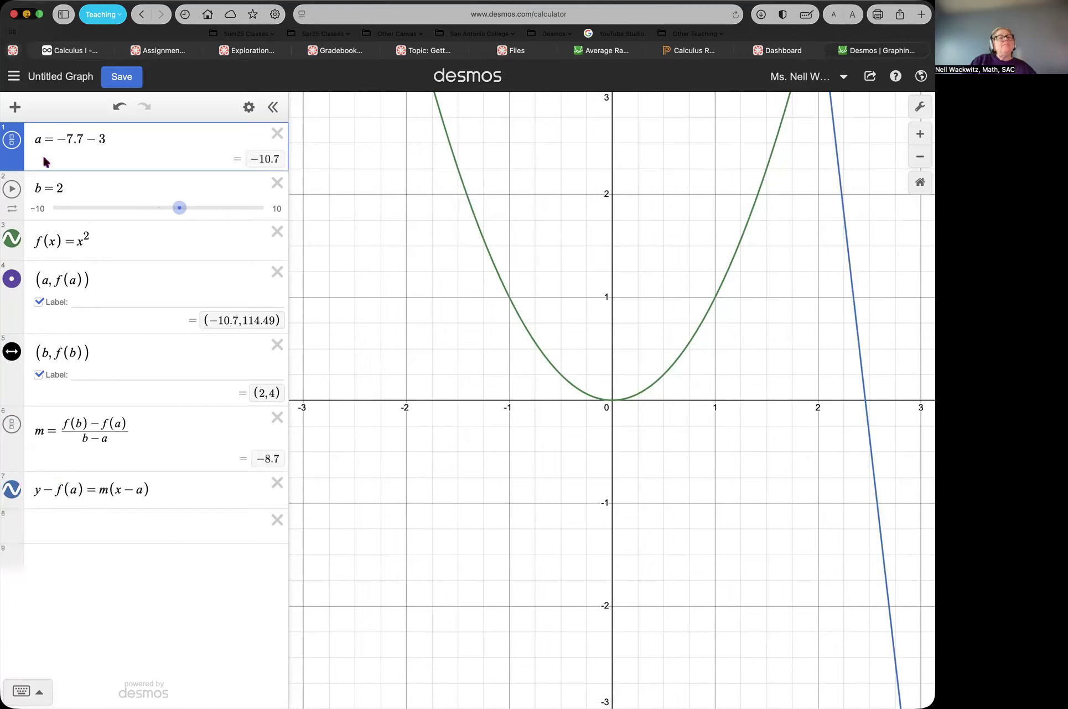
pyautogui.moveTo(57, 139); pyautogui.dragTo(115, 140)
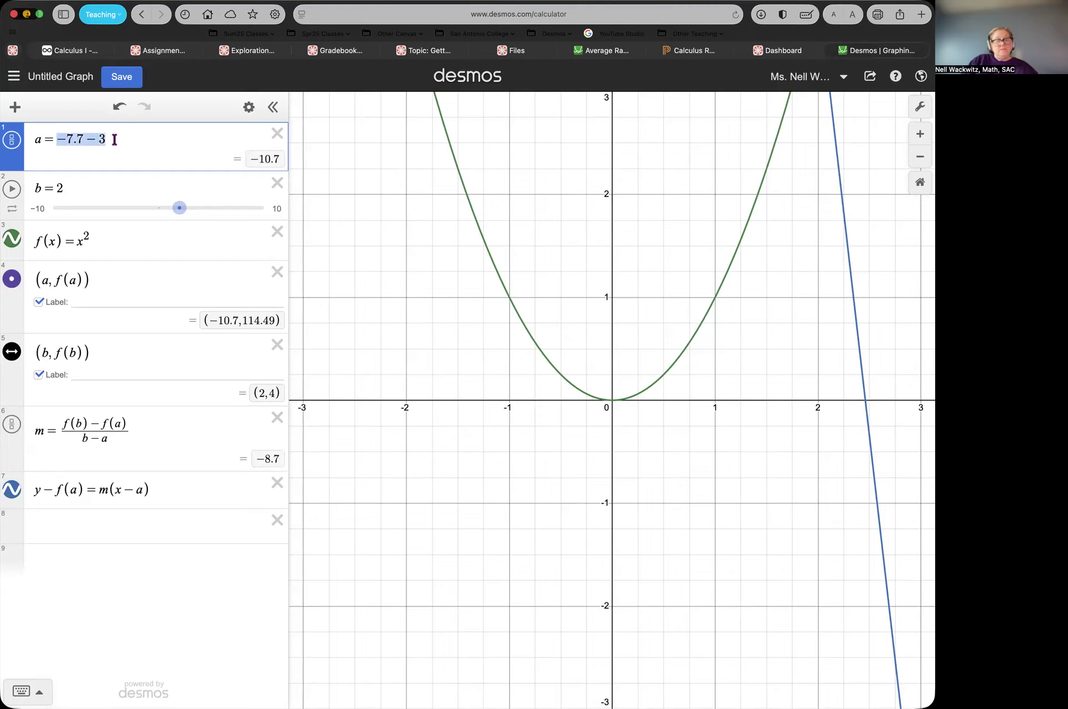
pyautogui.write('1')
# Limit slider a to −3 ≤ a ≤ 3 with a step of 0.01.
pyautogui.click(55, 158)
pyautogui.write('-3')
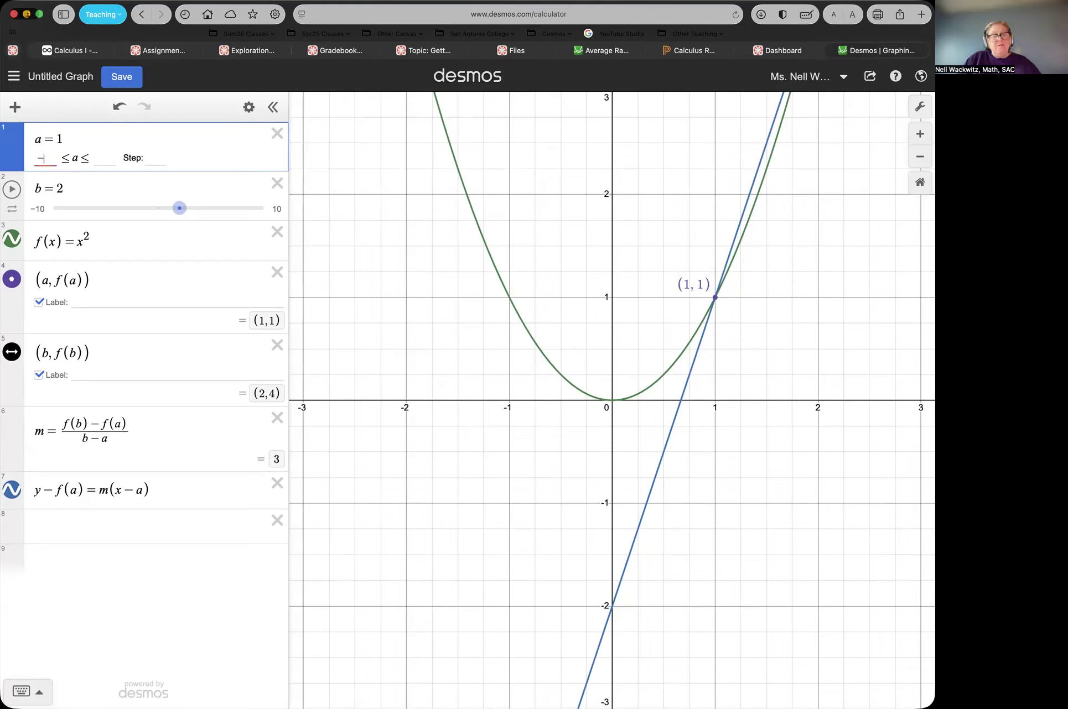
pyautogui.click(105, 157)
pyautogui.write('3')
pyautogui.click(164, 159)
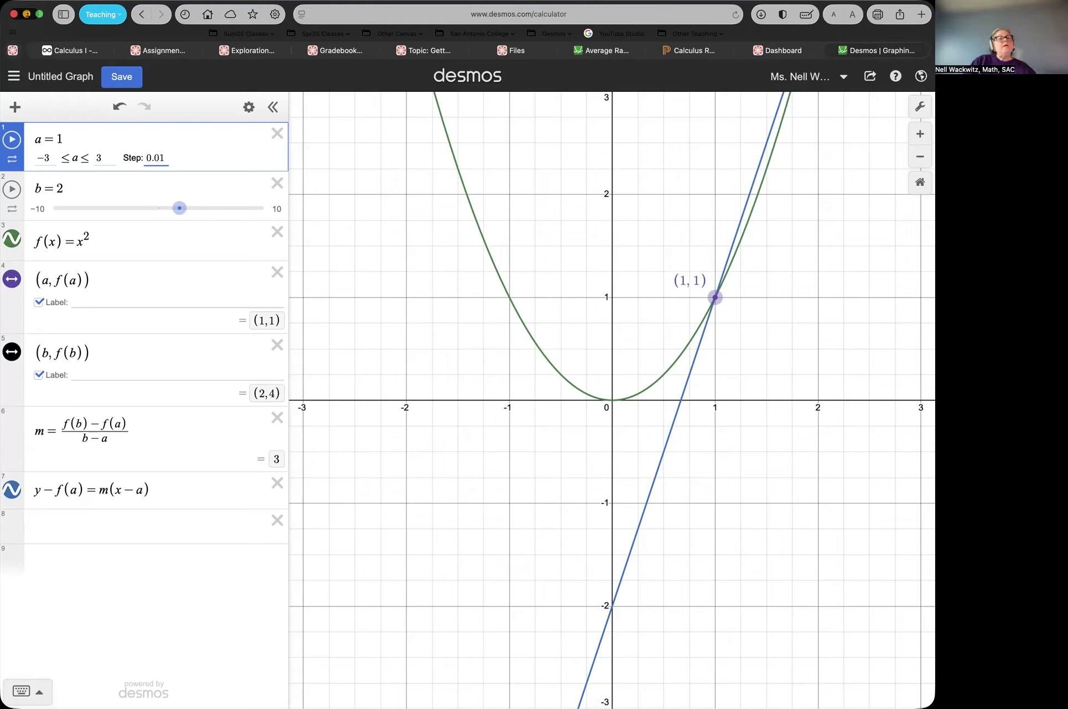
# Slow down slider a's animation speed and play the animation with both labelled points in view.
pyautogui.click(11, 161)
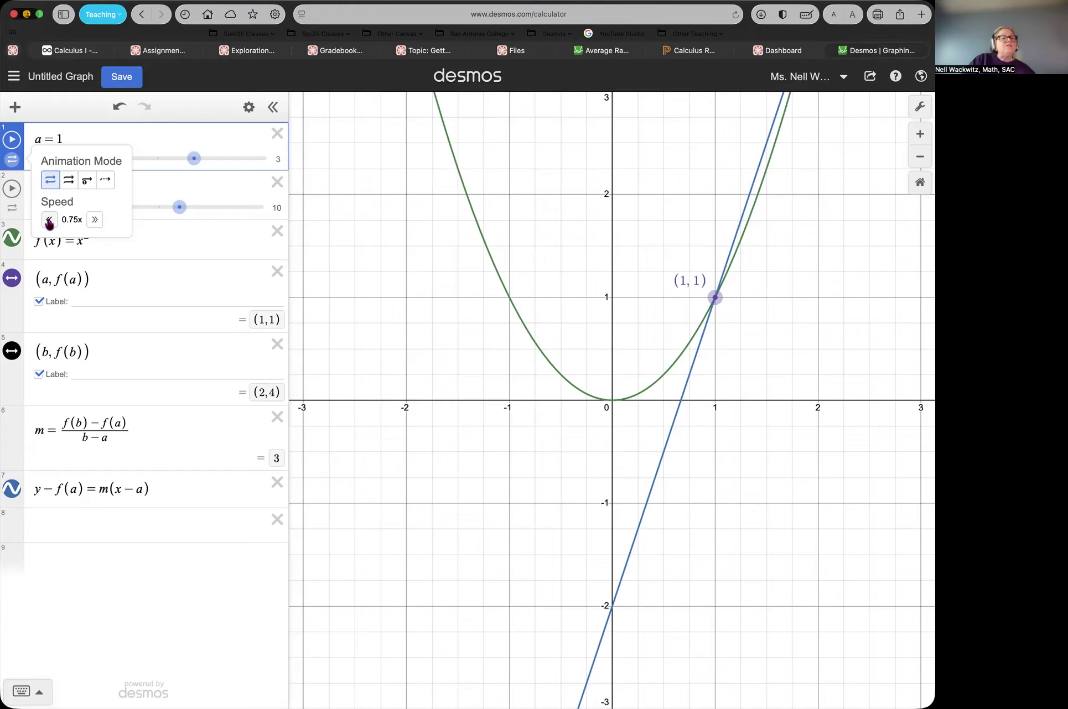
pyautogui.click(49, 220)
pyautogui.click(207, 238)
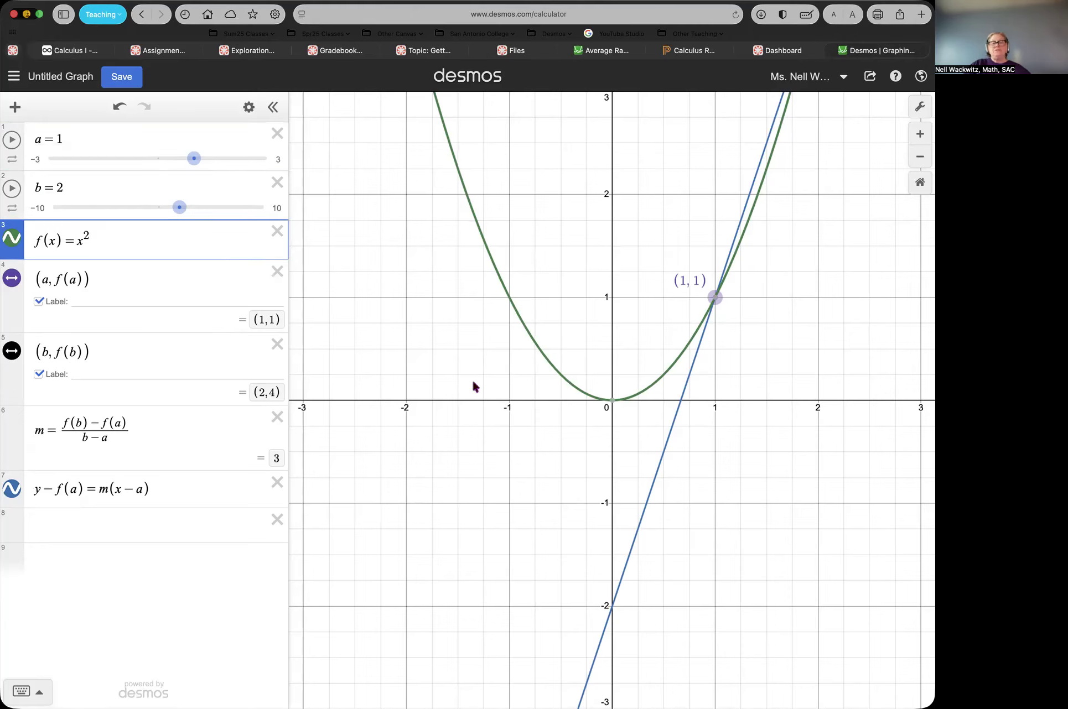
pyautogui.moveTo(489, 378); pyautogui.dragTo(400, 553)
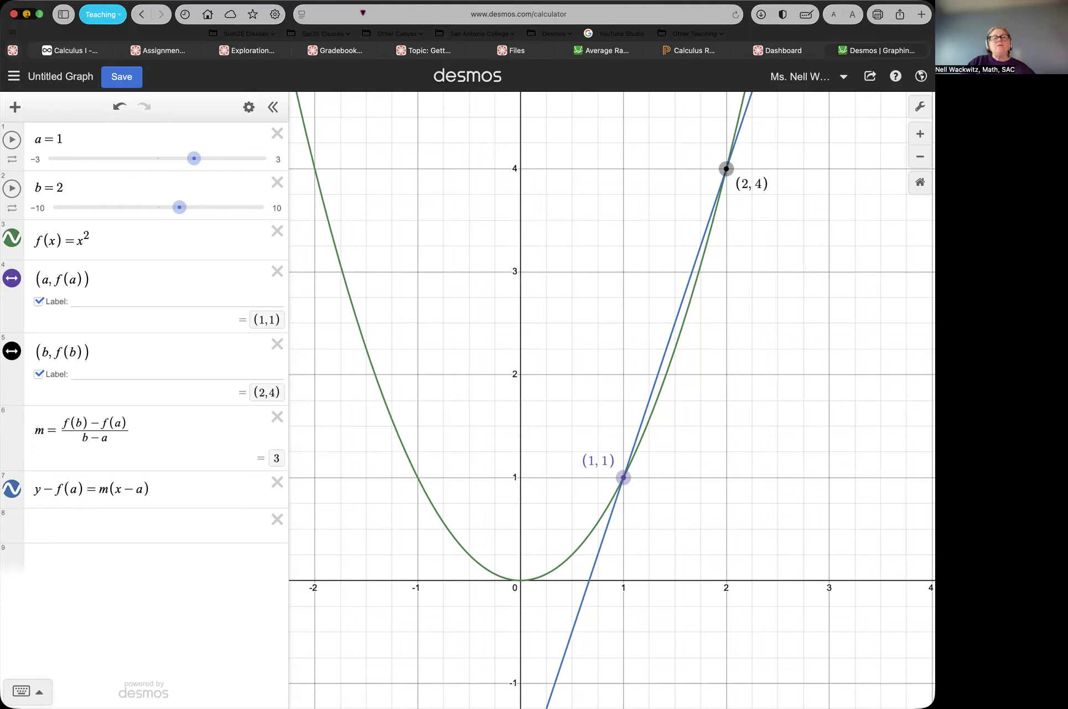
pyautogui.click(11, 140)
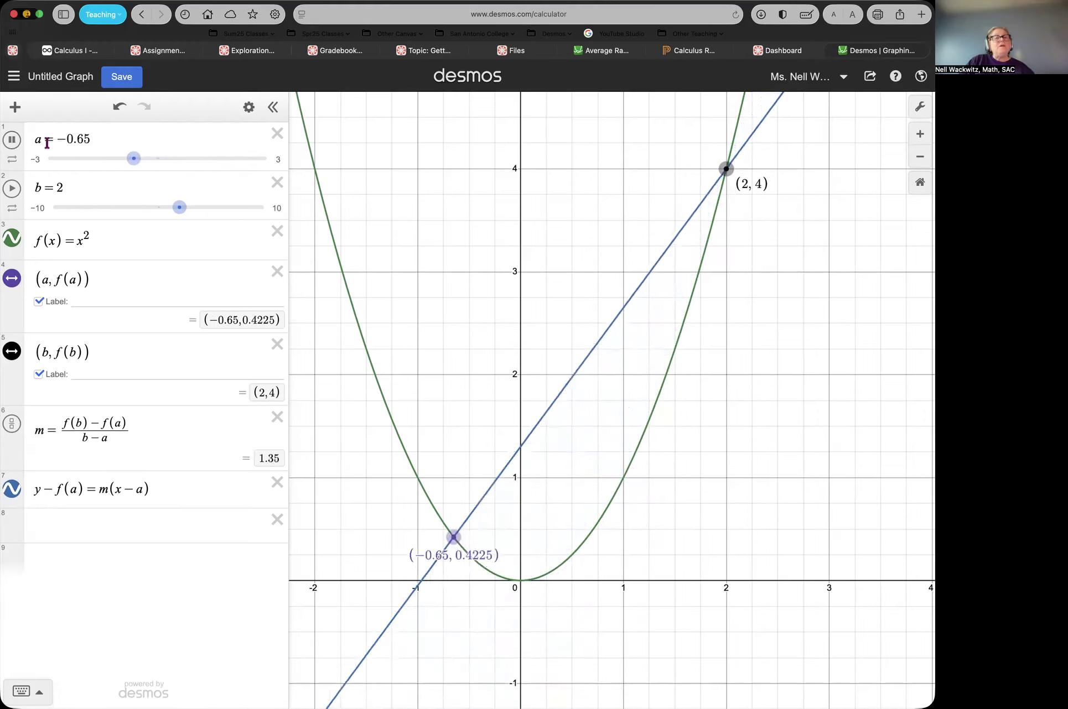
# Stop the animation and change slider a's limits to −2 ≤ a ≤ 2.5.
pyautogui.click(68, 160)
pyautogui.click(35, 159)
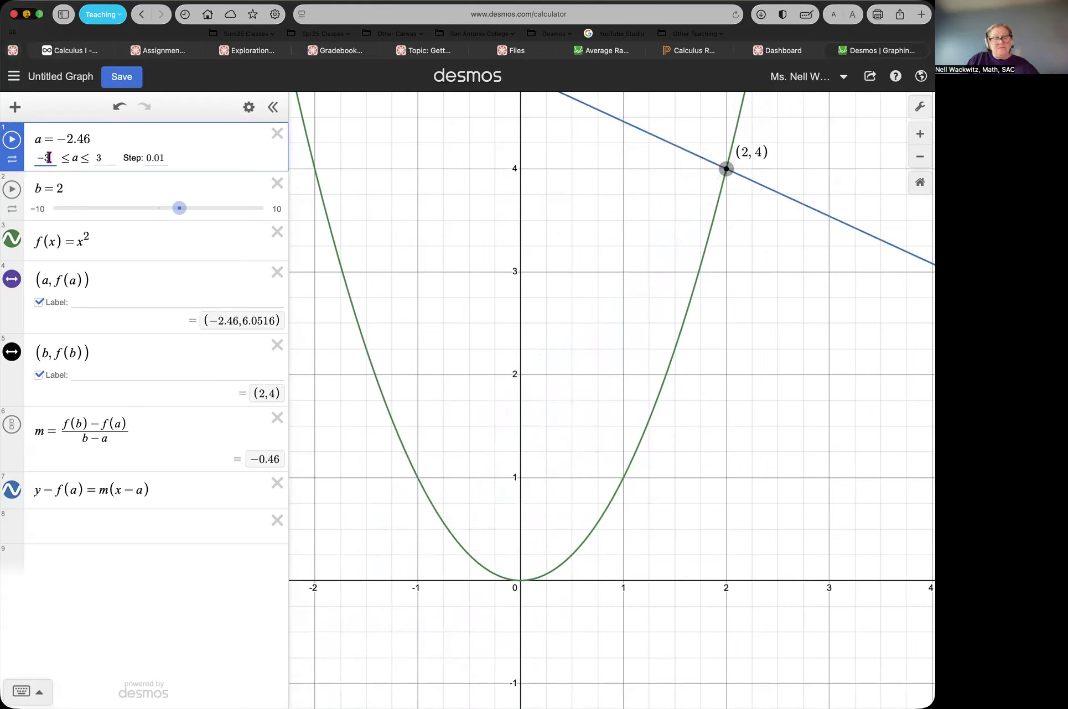
pyautogui.press('BackSpace')
pyautogui.write('2.5')
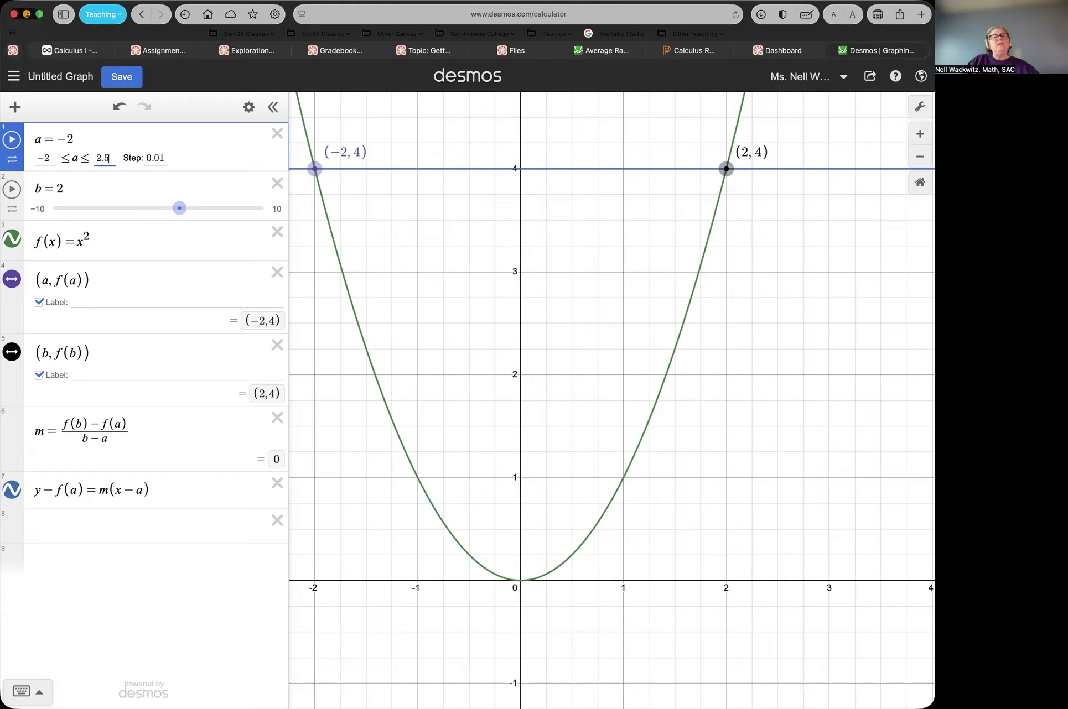
pyautogui.press('Return')
# Play and pause slider a's animation in a wider view to examine how the secant line and slope m change.
pyautogui.click(11, 139)
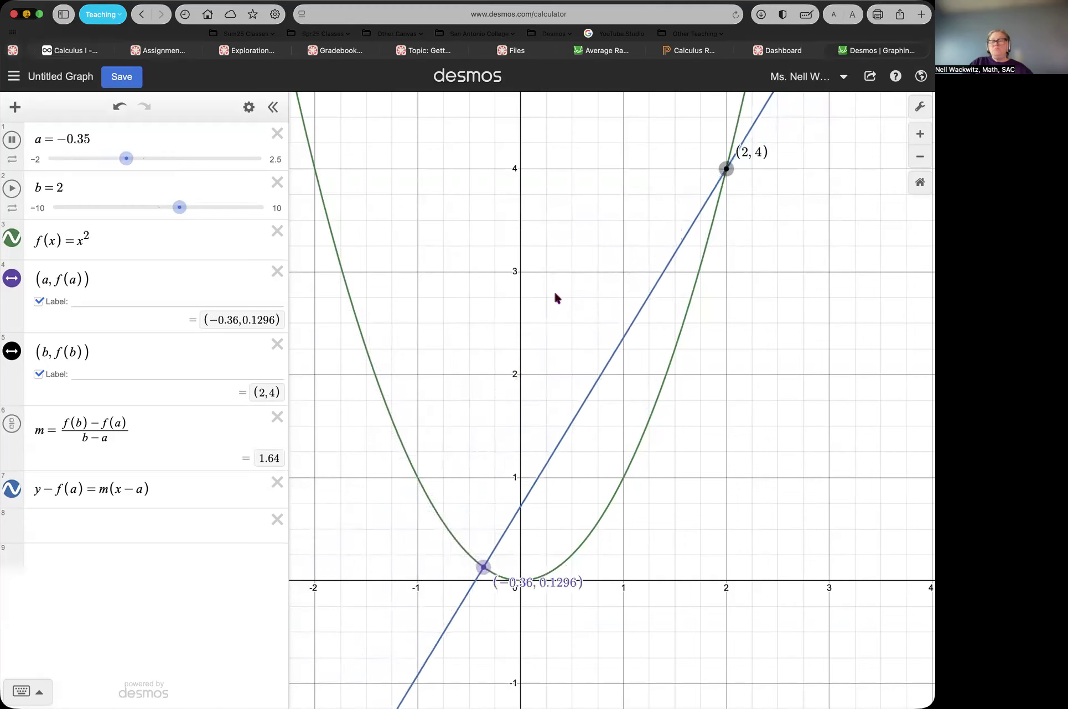
pyautogui.click(920, 157)
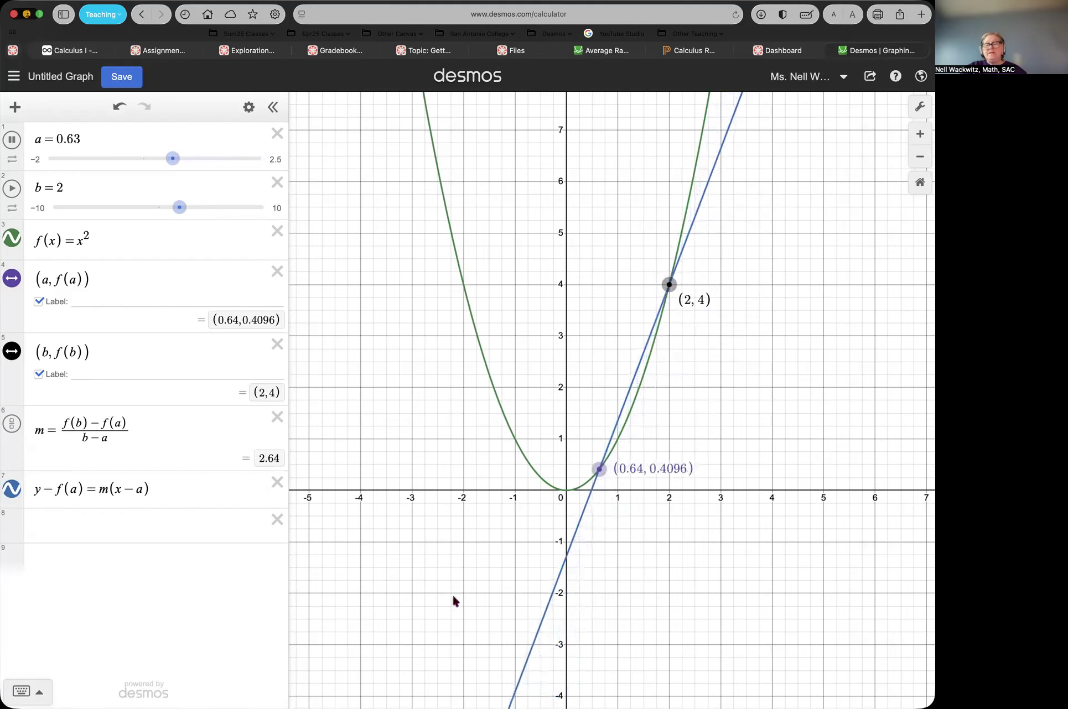
pyautogui.click(12, 140)
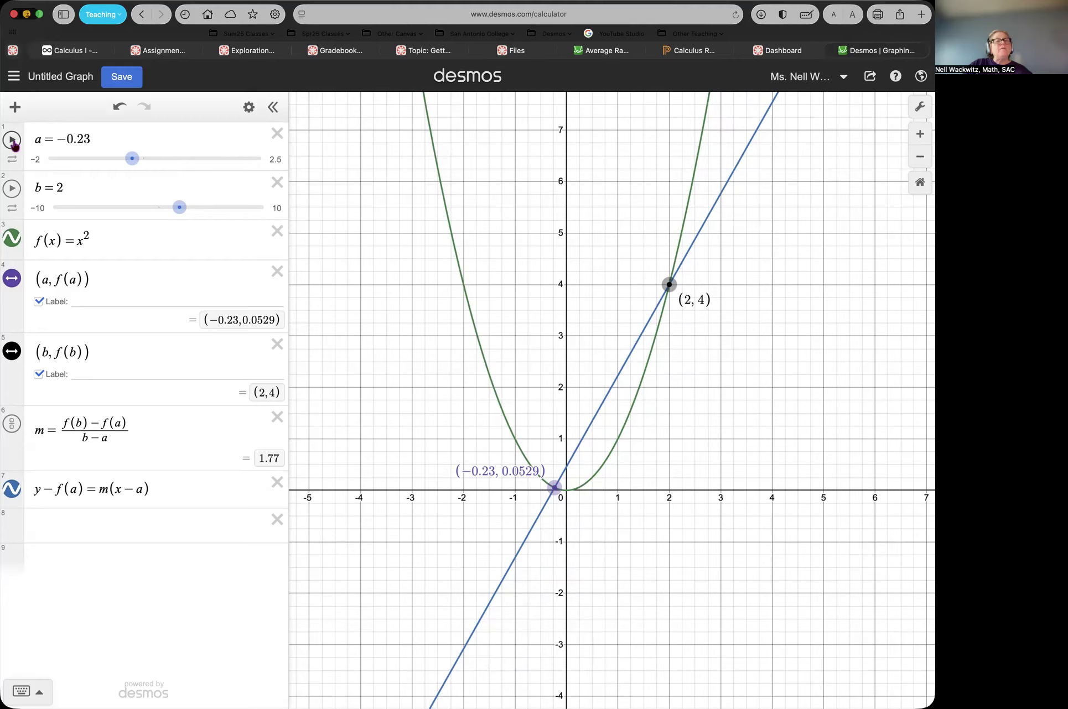
pyautogui.click(12, 141)
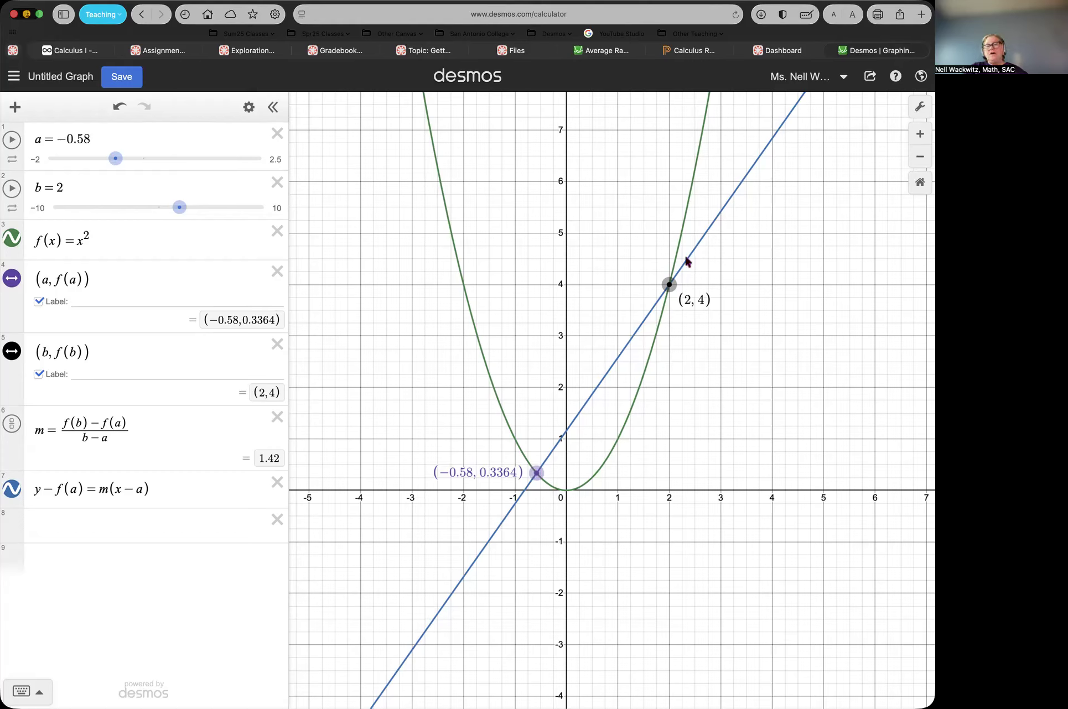
pyautogui.click(12, 141)
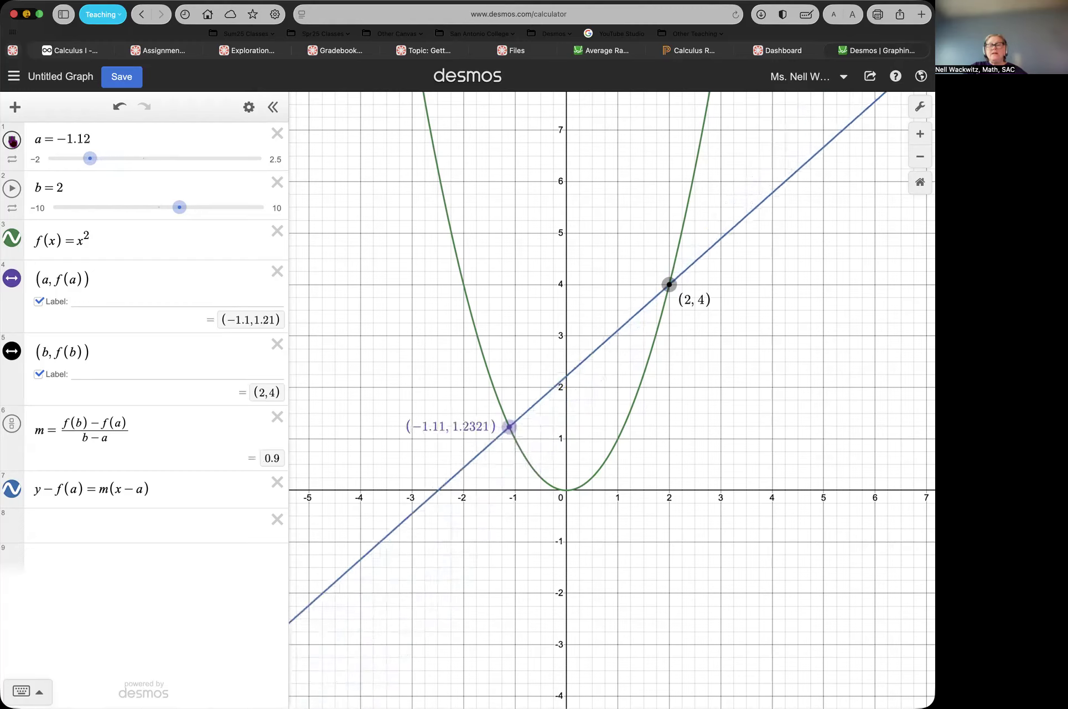
pyautogui.click(12, 141)
# Set slider a's lower limit to −3 and replay its animation, pausing at about a = 1.78.
pyautogui.click(40, 159)
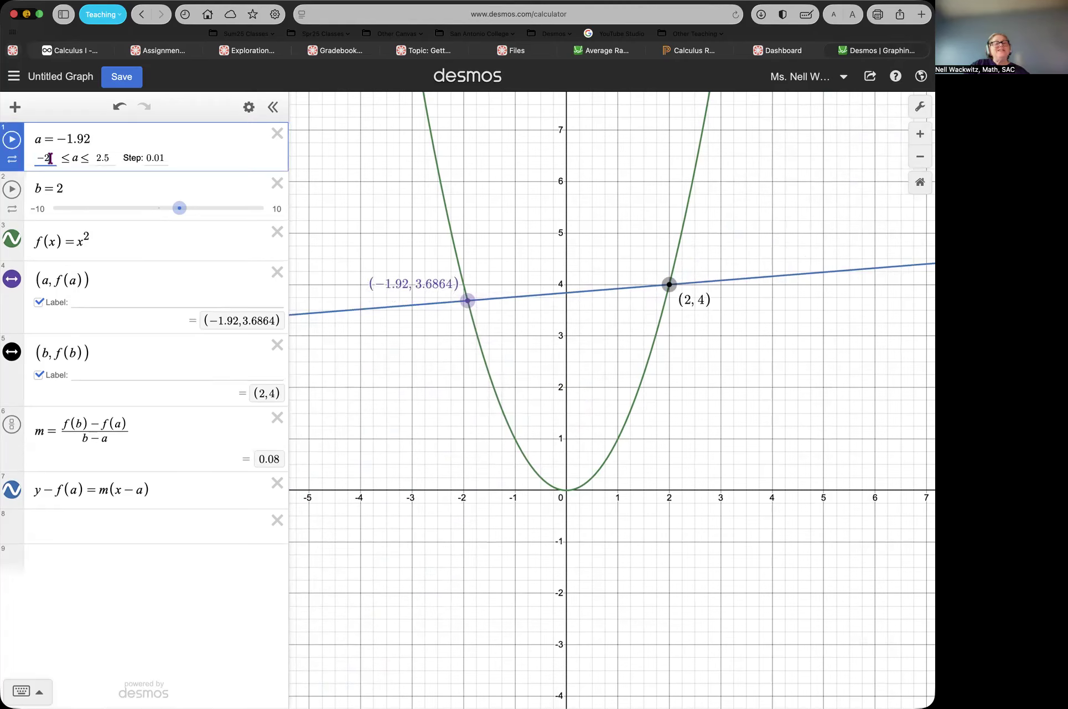
pyautogui.press('BackSpace')
pyautogui.write('3')
pyautogui.click(12, 140)
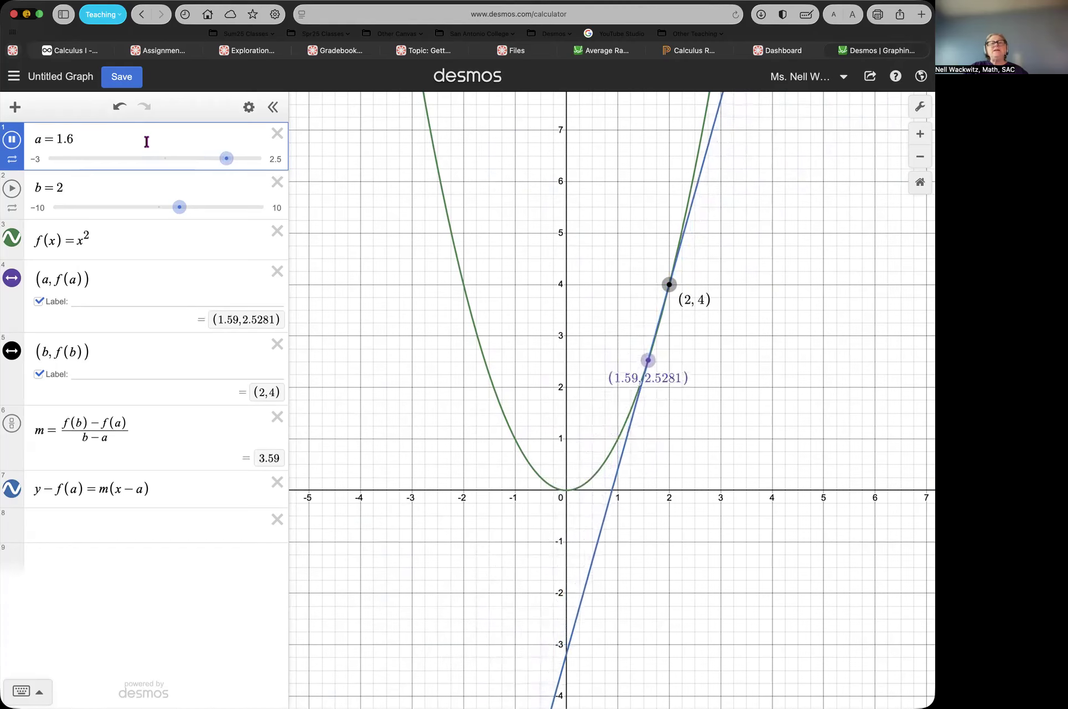
pyautogui.click(11, 141)
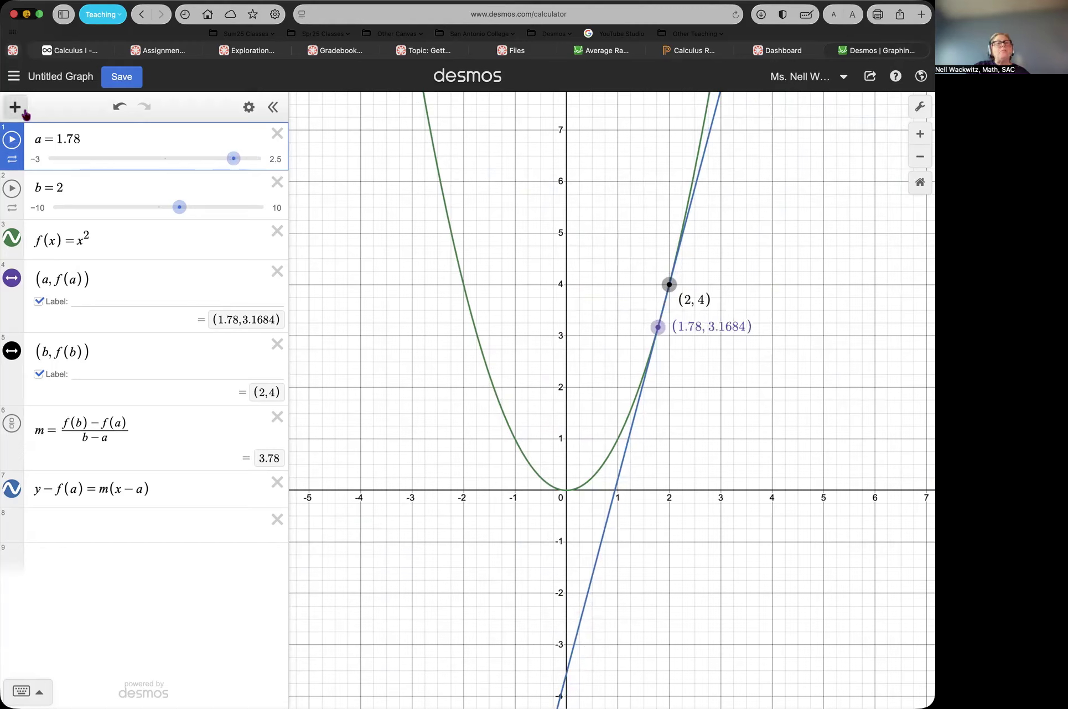
# Replay slider a's animation, pausing near its lower limit to examine the secant line and slope m.
pyautogui.click(11, 141)
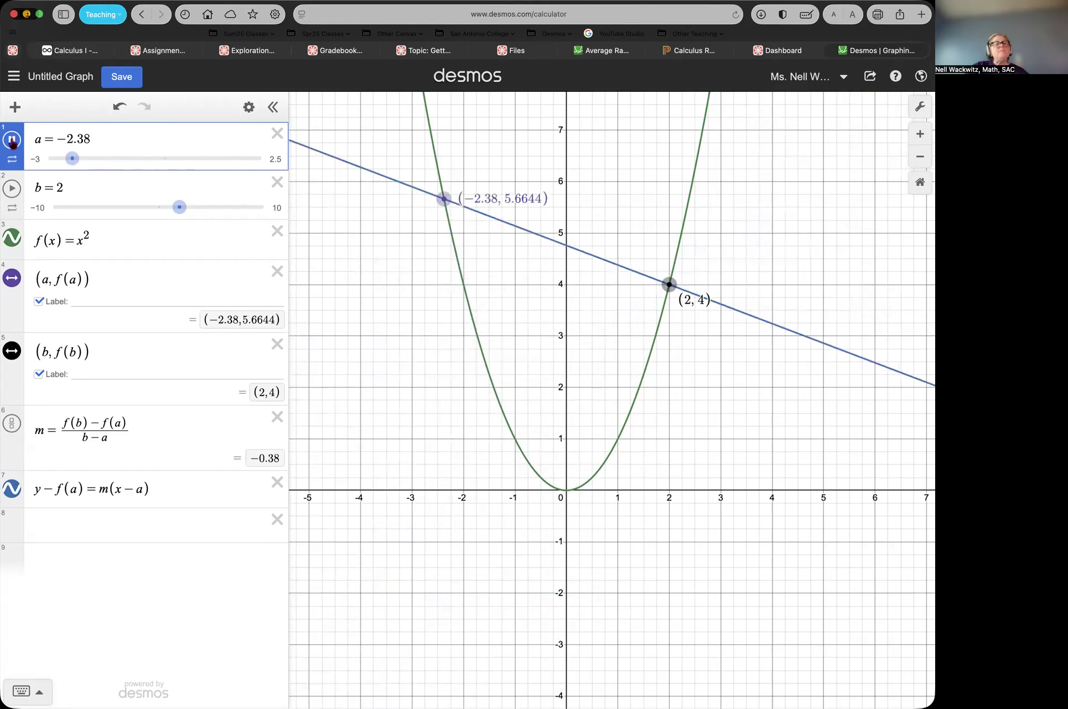
pyautogui.click(13, 141)
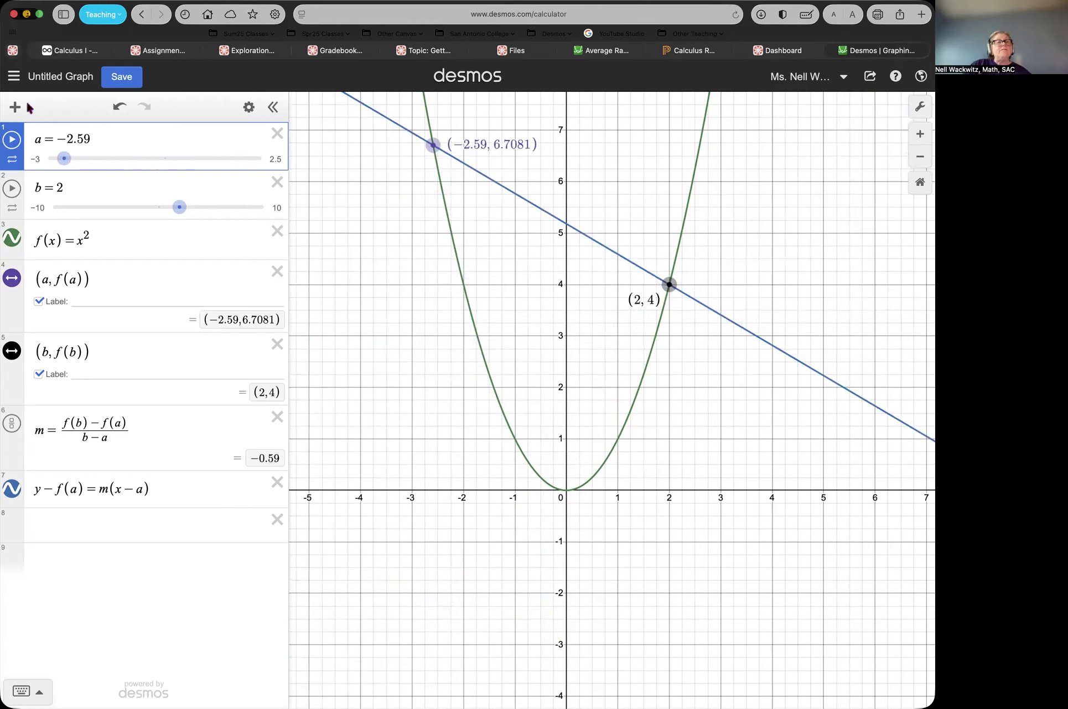
pyautogui.click(12, 140)
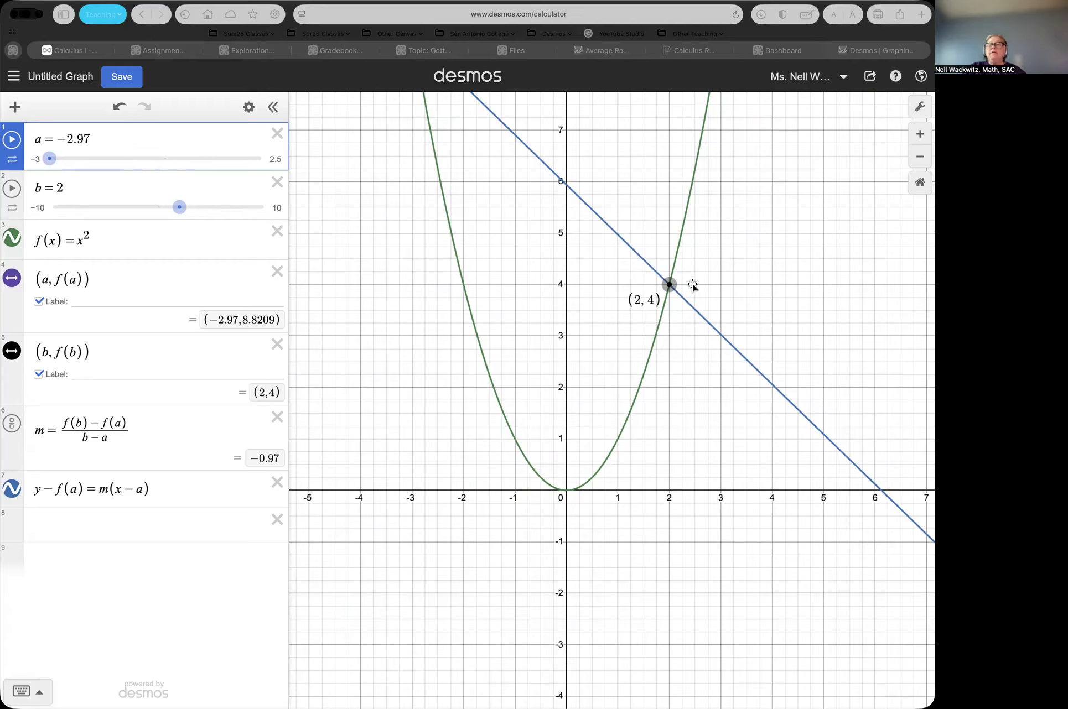
pyautogui.click(120, 523)
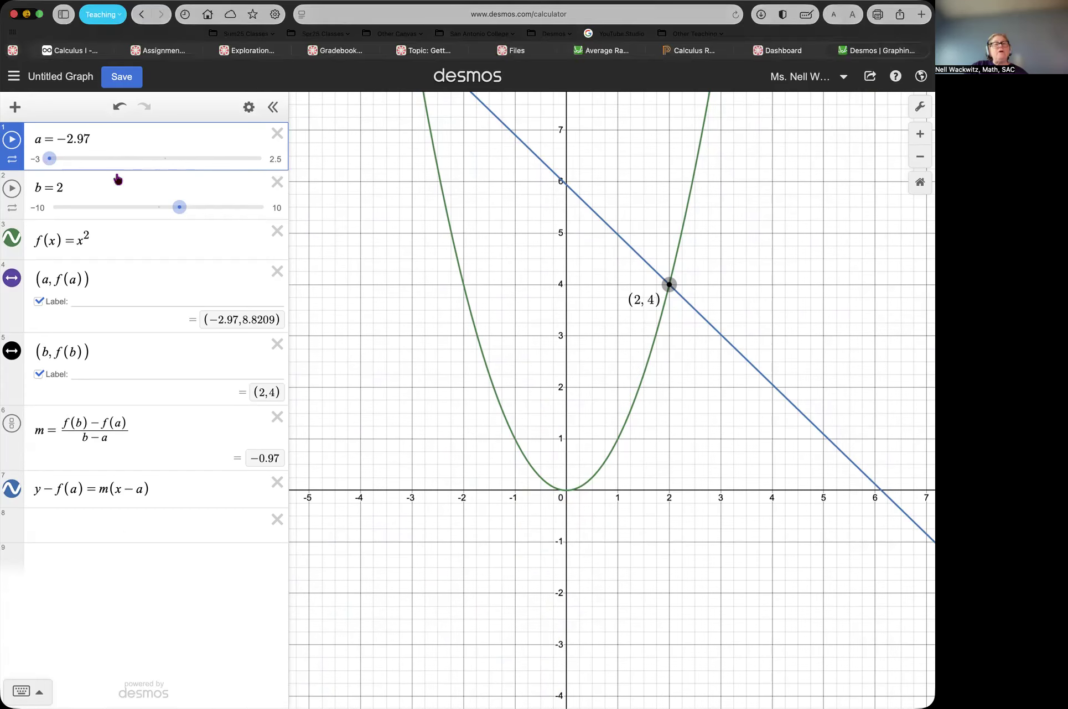
# Change the function to f(x) = −1x^2, then play, pause and resume slider a's animation with both labelled points in view.
pyautogui.click(75, 241)
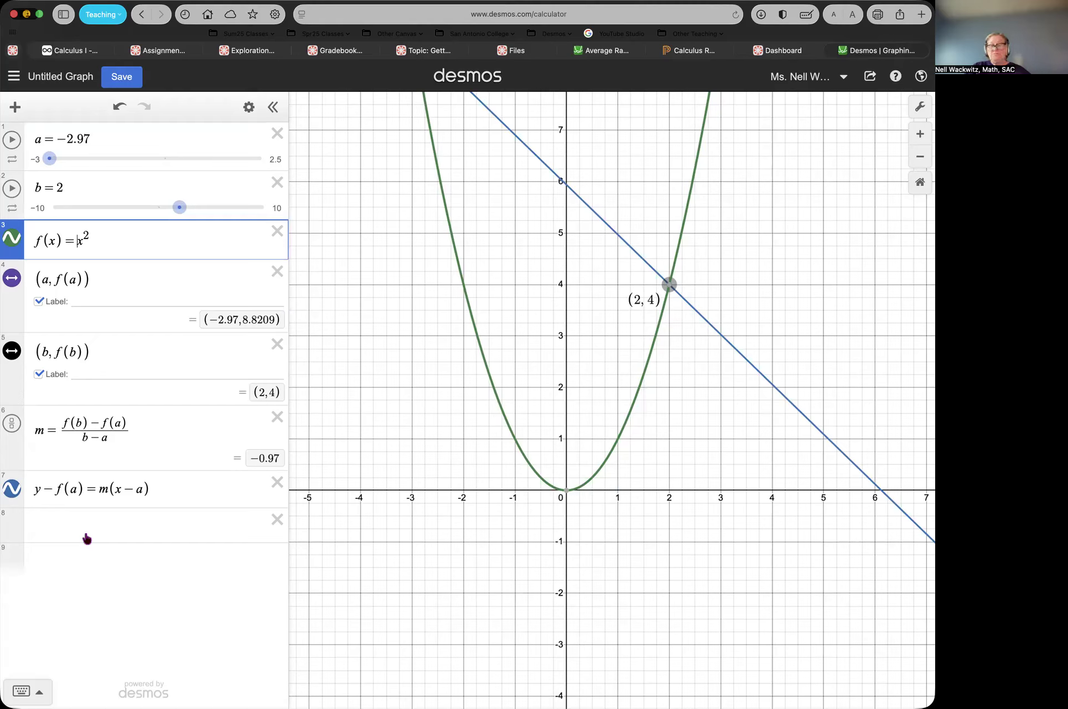
pyautogui.write('-1')
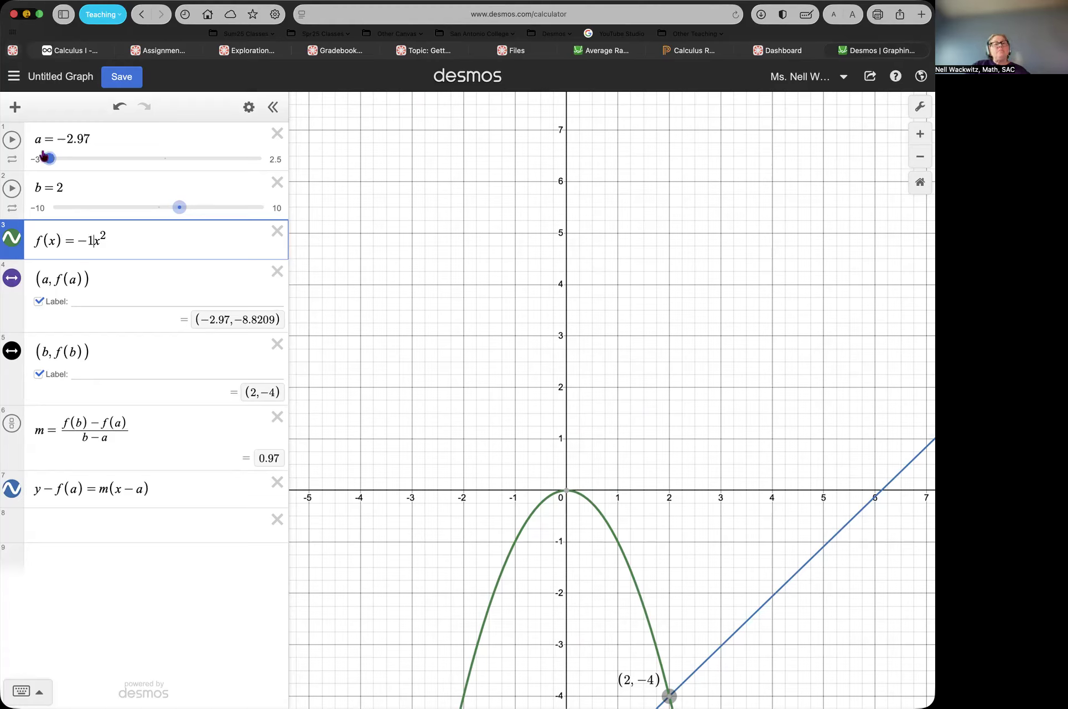
pyautogui.click(12, 140)
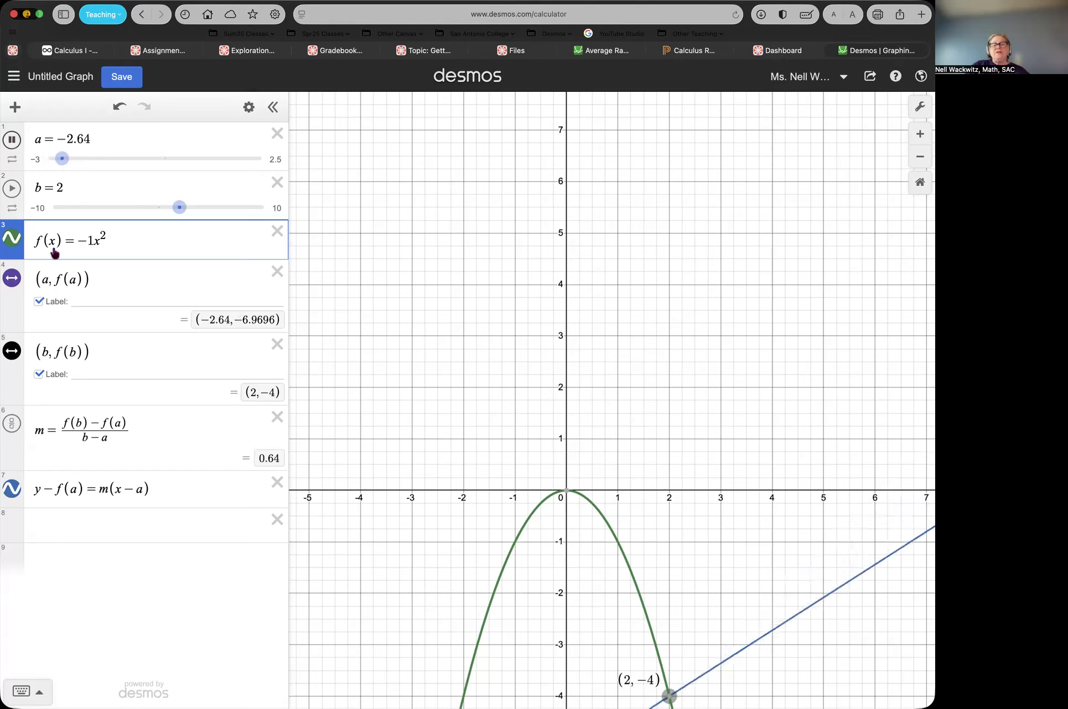
pyautogui.moveTo(478, 494); pyautogui.dragTo(478, 464)
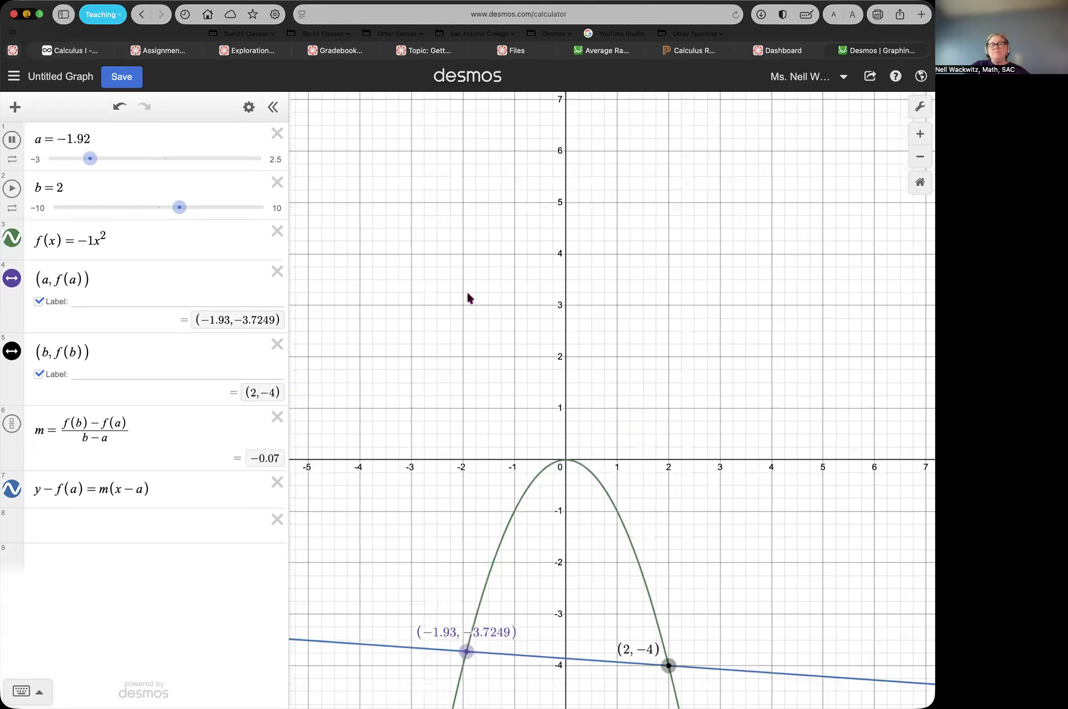
pyautogui.moveTo(467, 294); pyautogui.dragTo(466, 277)
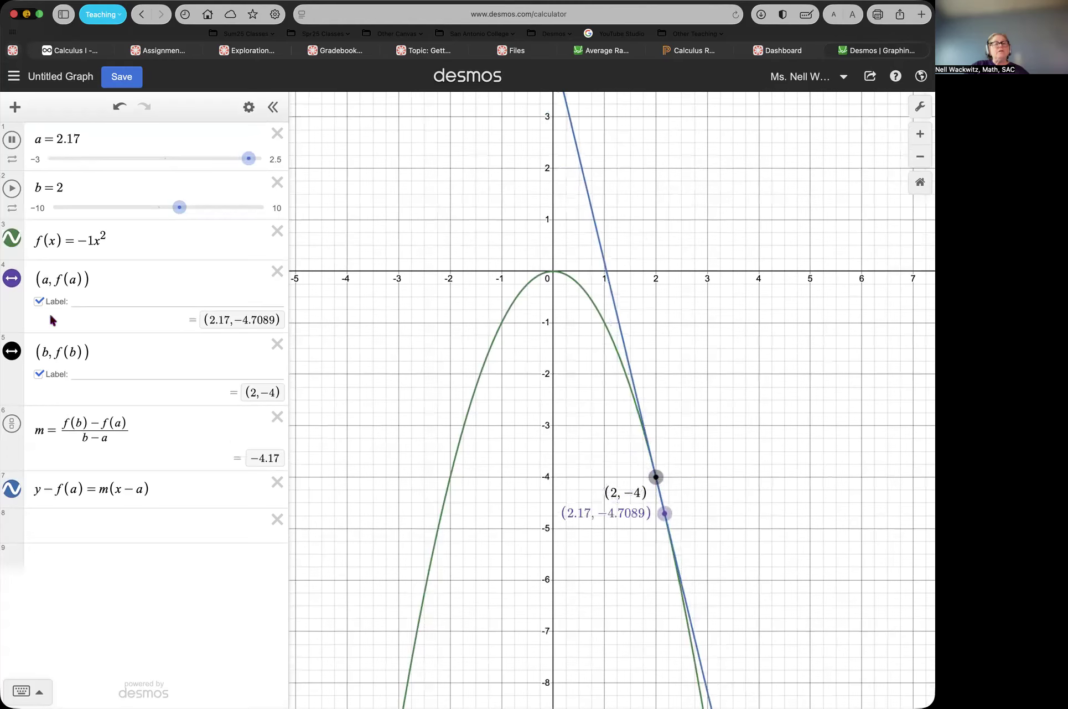
pyautogui.click(12, 139)
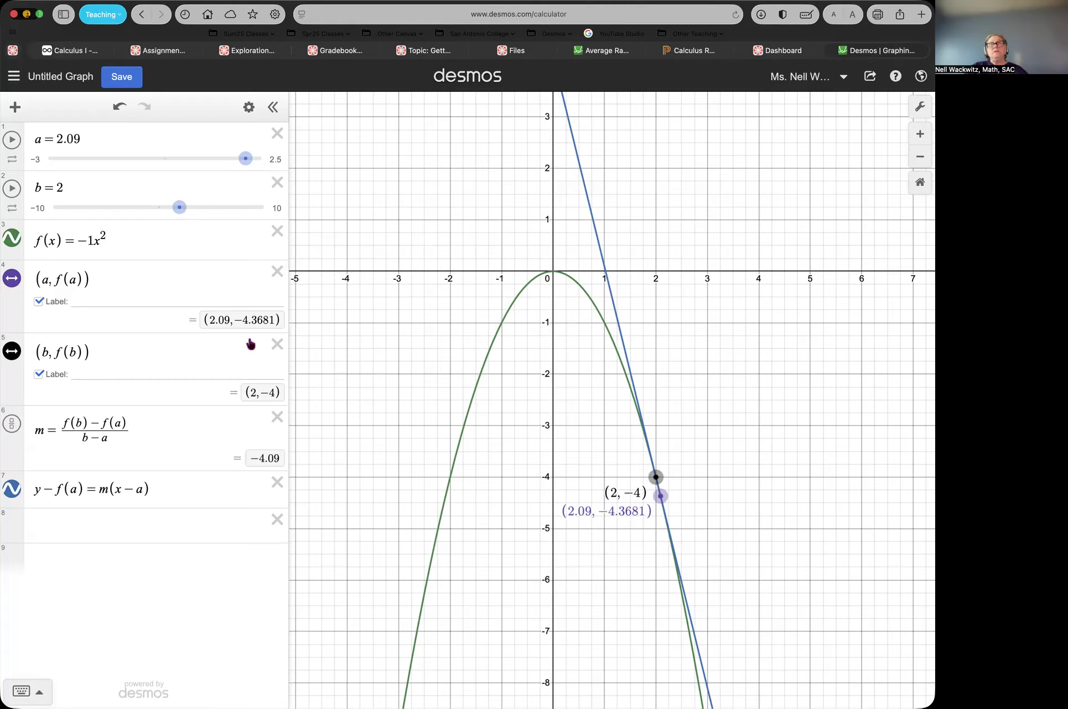
pyautogui.click(14, 140)
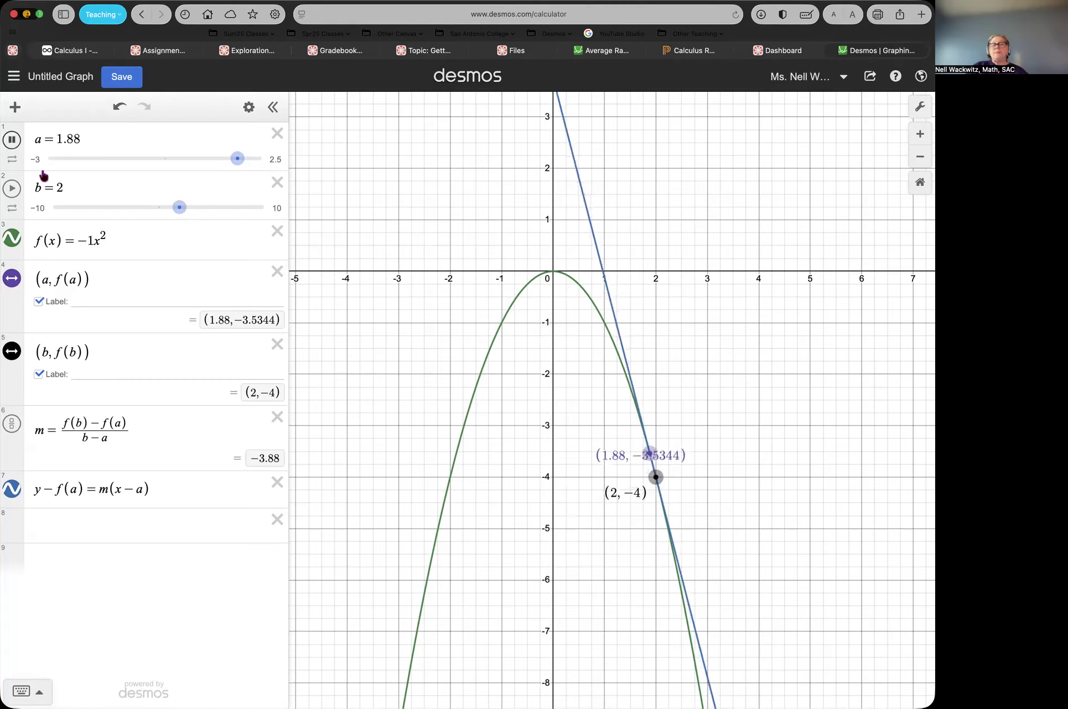
# Set the coefficient of x^2 in f(x) to −2, change it to −3, and replay slider a's animation.
pyautogui.click(93, 241)
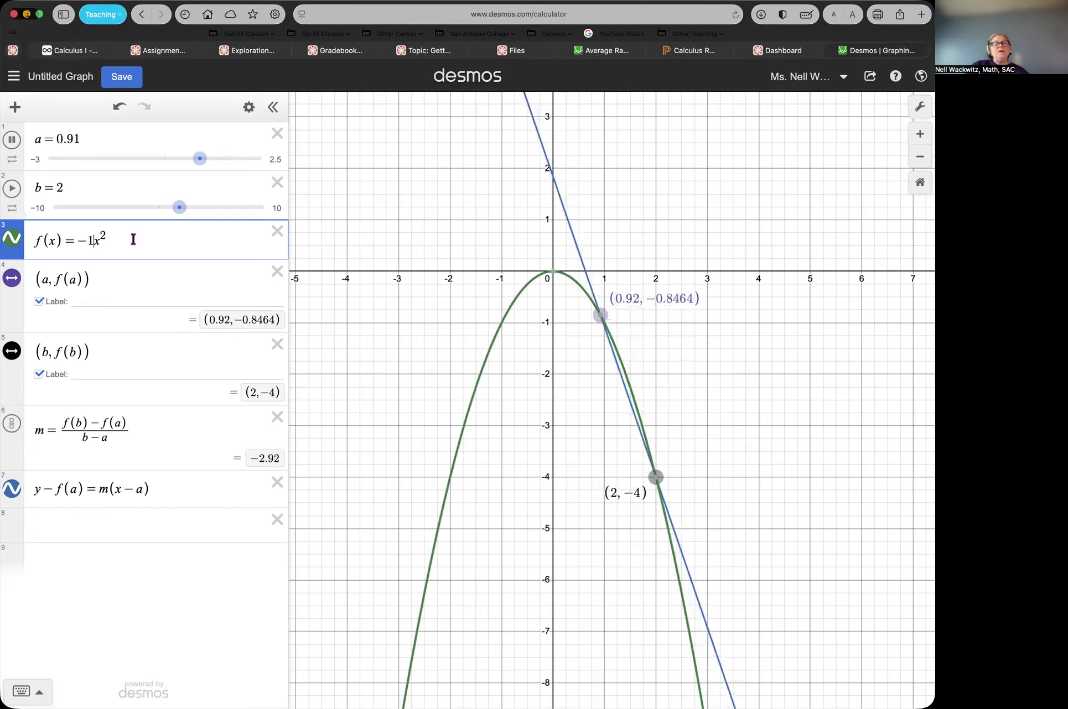
pyautogui.press('BackSpace')
pyautogui.write('2')
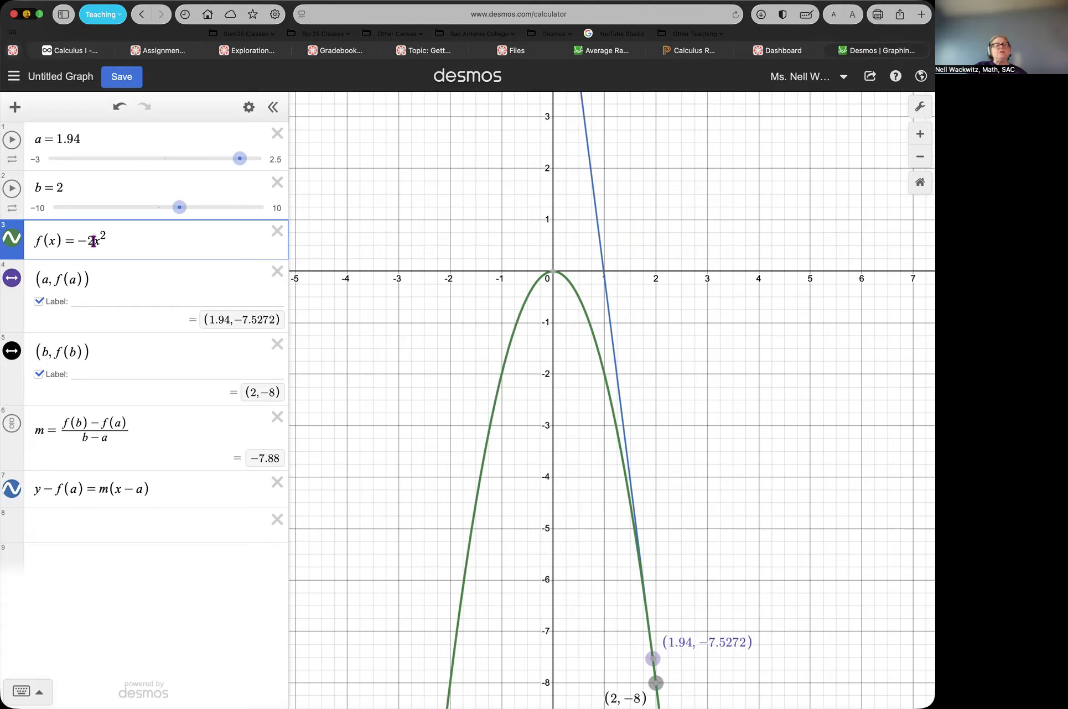
pyautogui.press('BackSpace')
pyautogui.write('3')
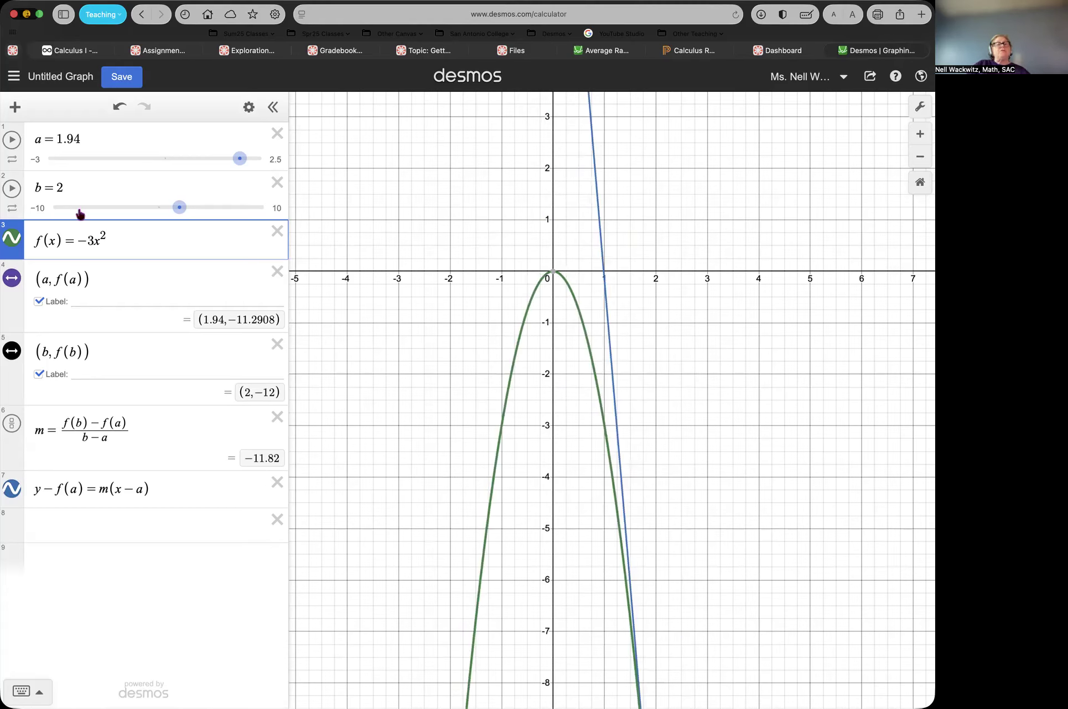
pyautogui.click(11, 140)
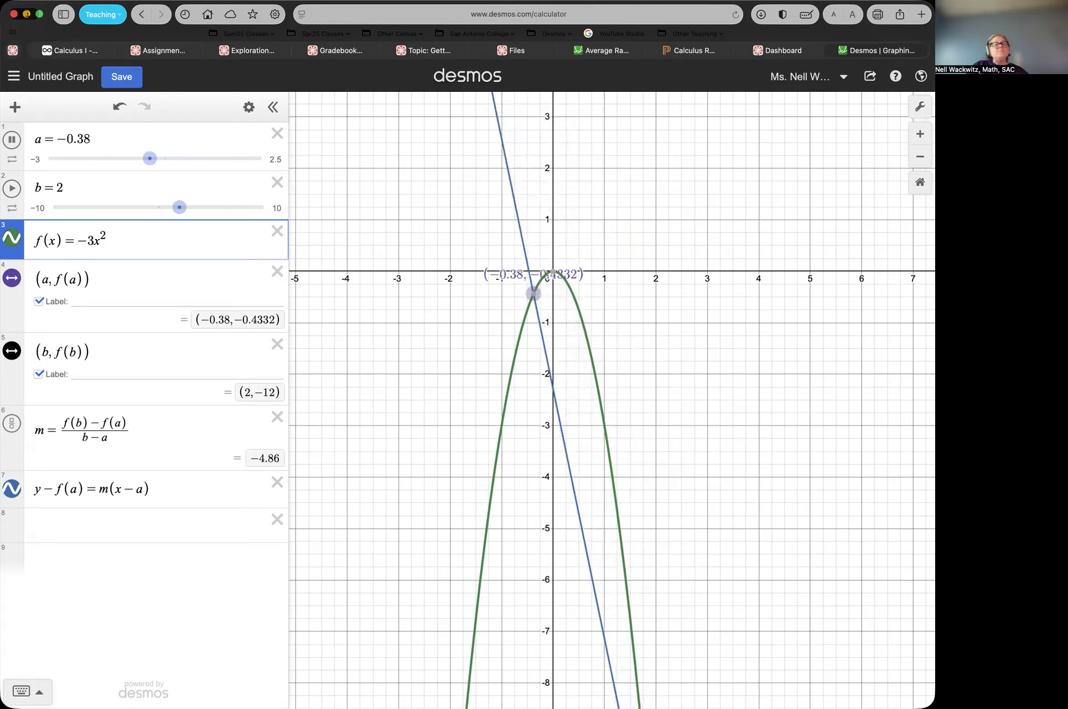
# Set slider a's lower limit to 1.
pyautogui.click(35, 160)
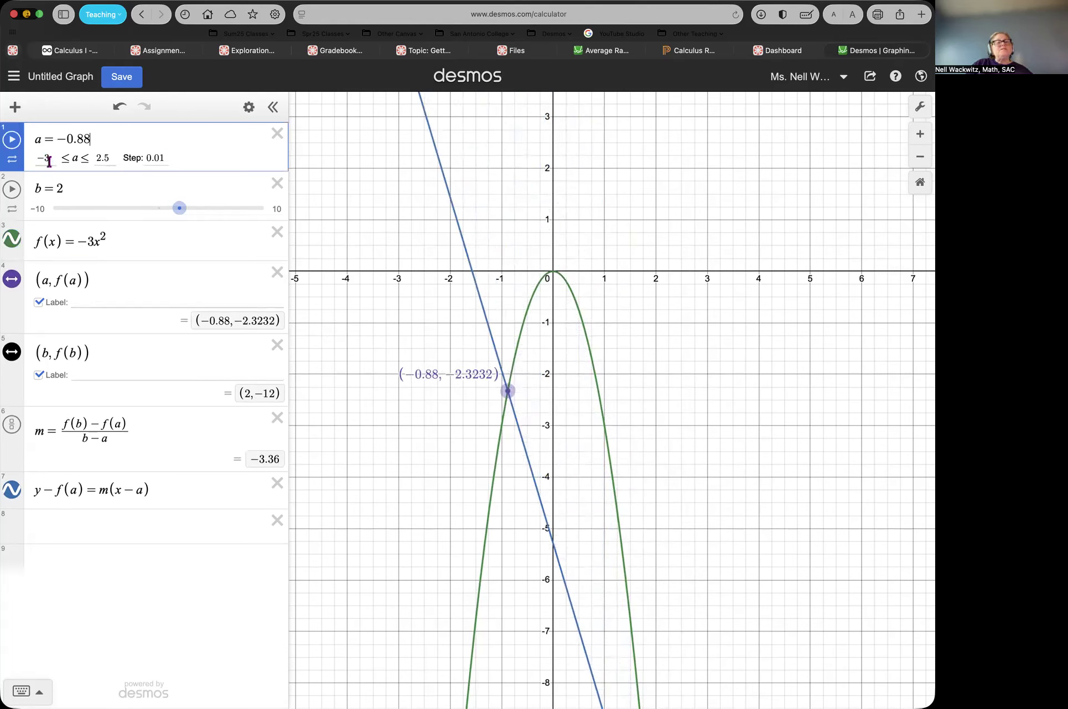
pyautogui.press('BackSpace')
pyautogui.write('1')
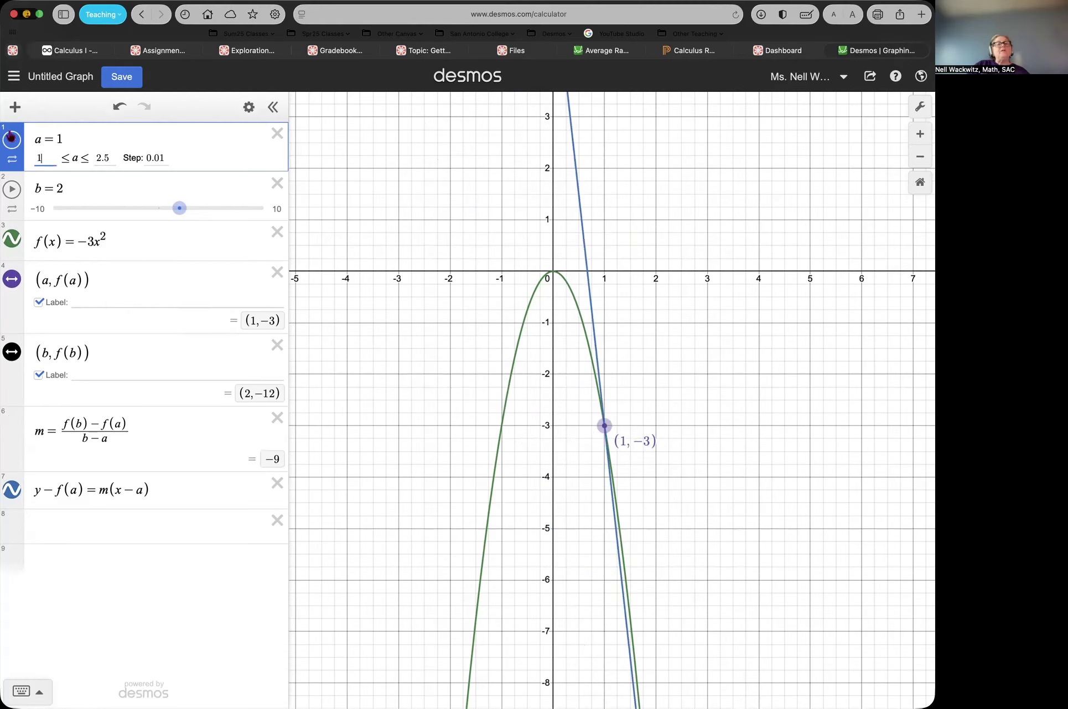
pyautogui.press('Return')
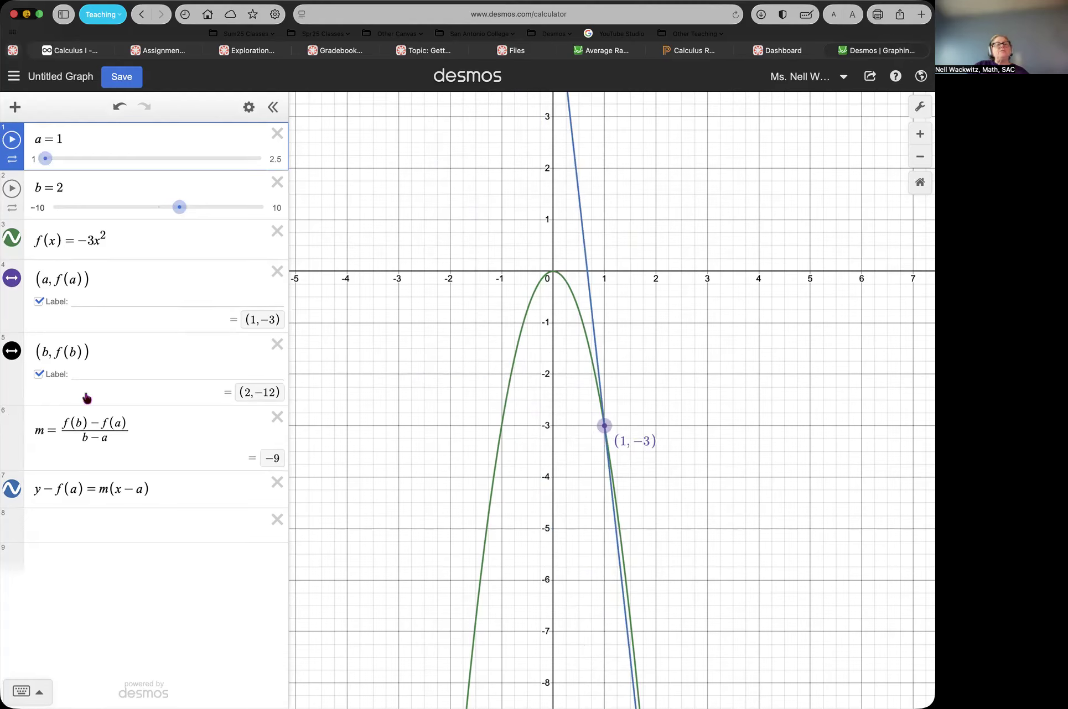
# Play slider a's animation with both labelled points in view and pause it at about a = 2.35.
pyautogui.click(11, 143)
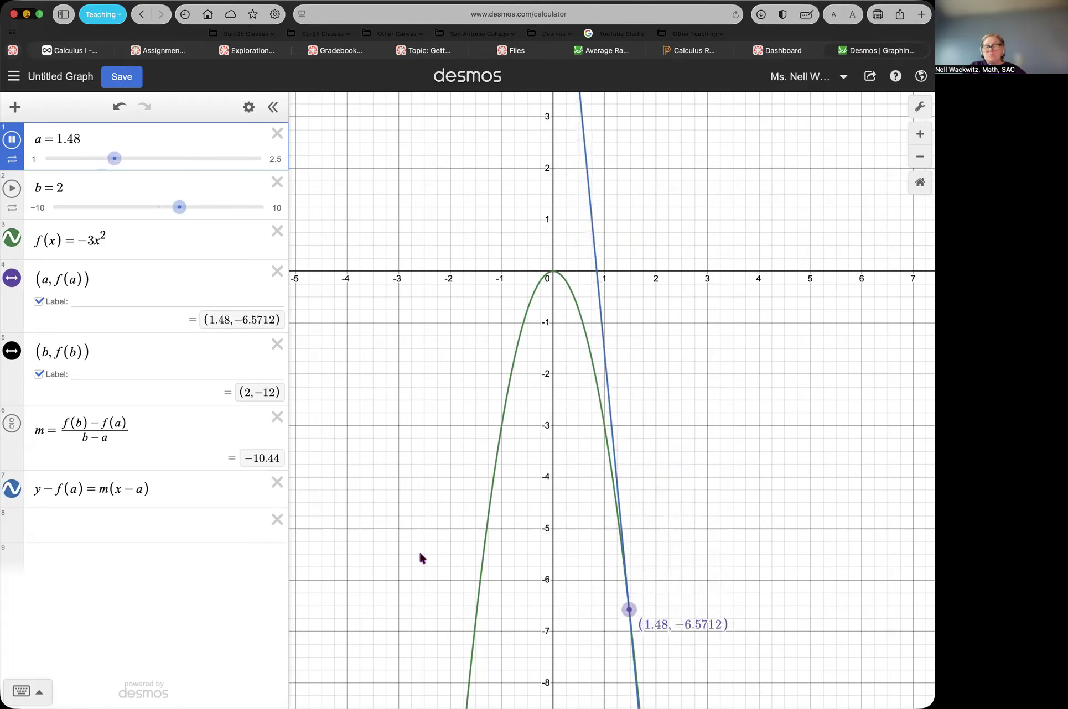
pyautogui.moveTo(410, 471); pyautogui.dragTo(412, 370)
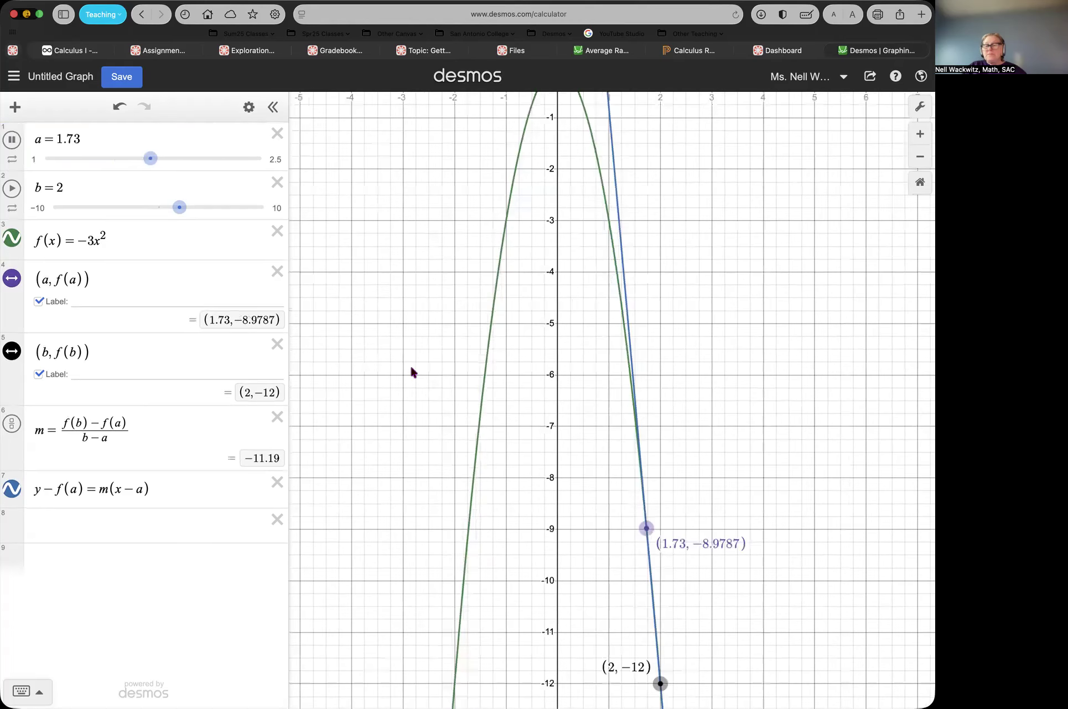
pyautogui.moveTo(418, 292); pyautogui.dragTo(418, 235)
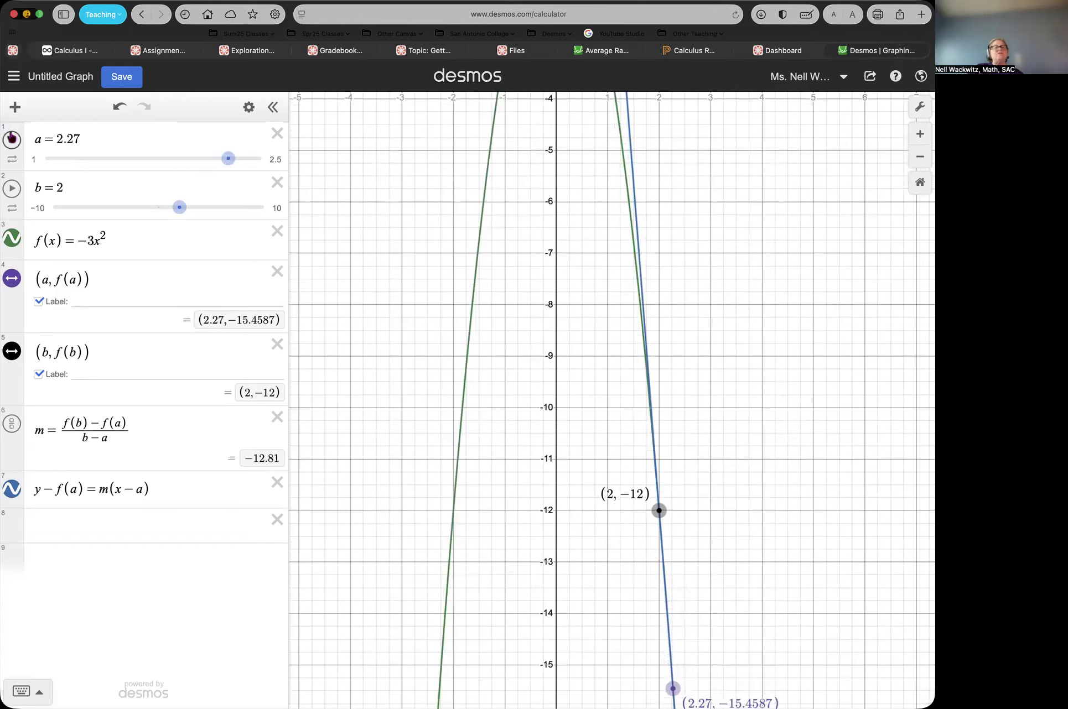
pyautogui.moveTo(375, 325); pyautogui.dragTo(376, 190)
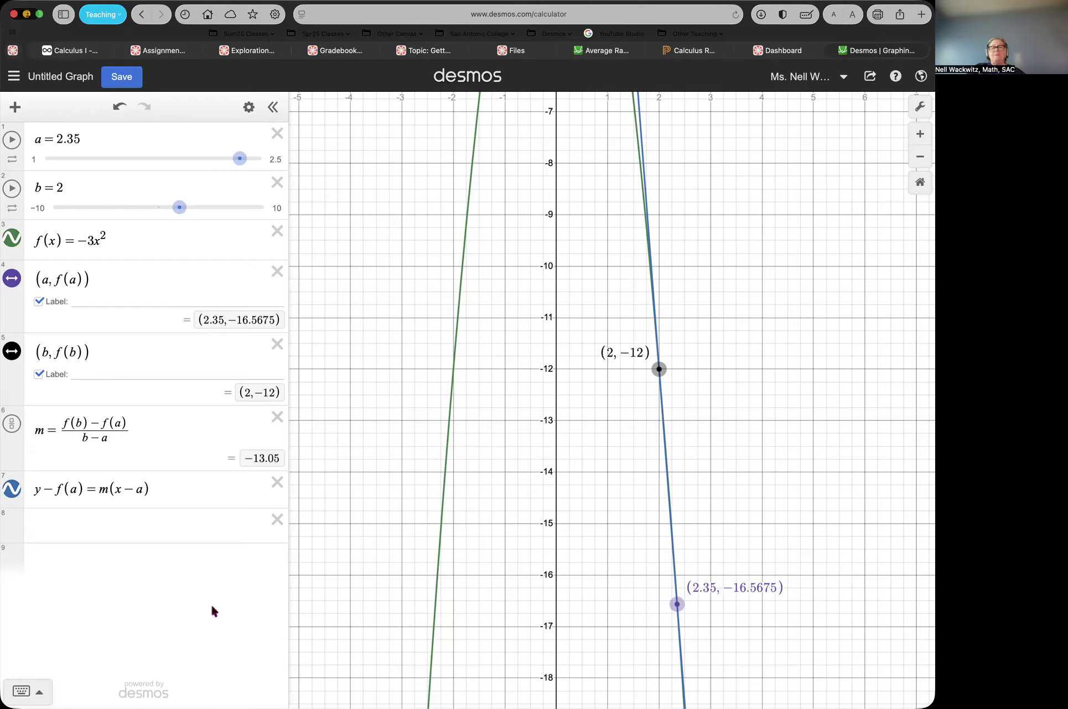
# Change the function to f(x) = 1/2 x^2 and play slider a's animation with both labelled points in view.
pyautogui.click(96, 242)
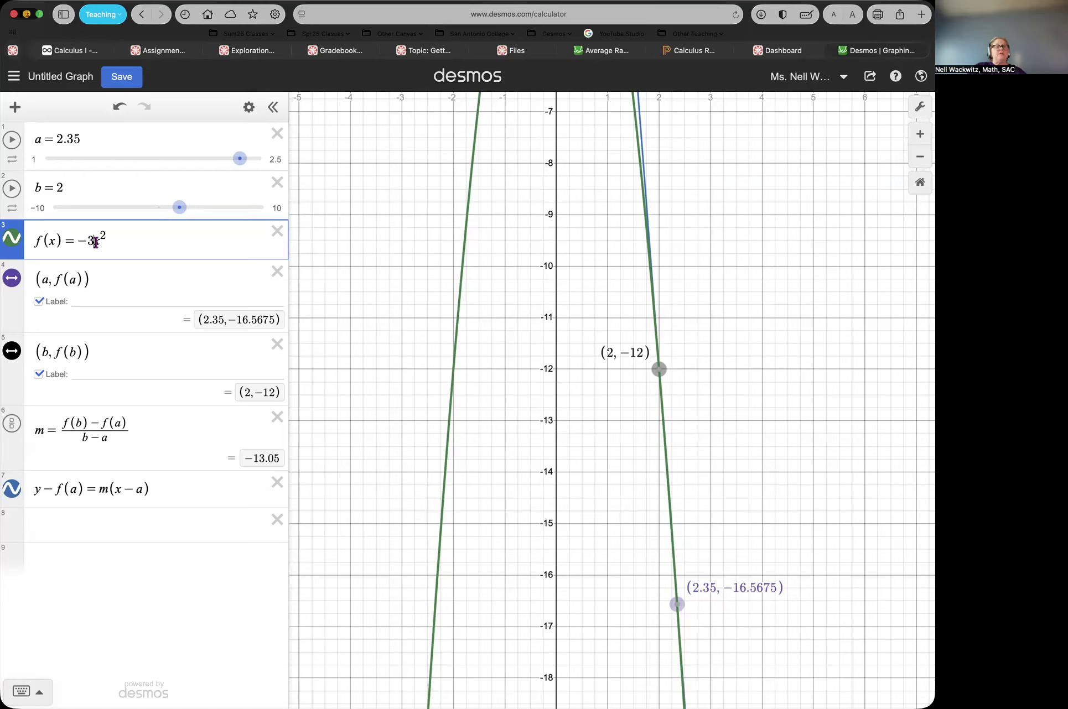
pyautogui.press('BackSpace')
pyautogui.press('BackSpace')
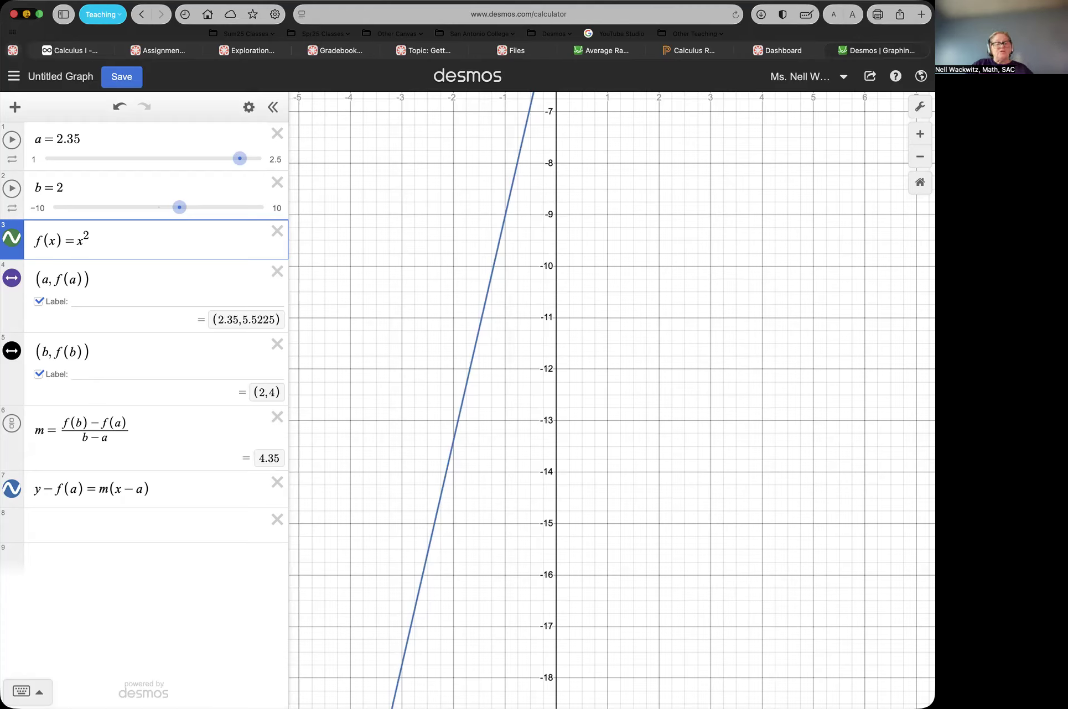
pyautogui.write('1/2')
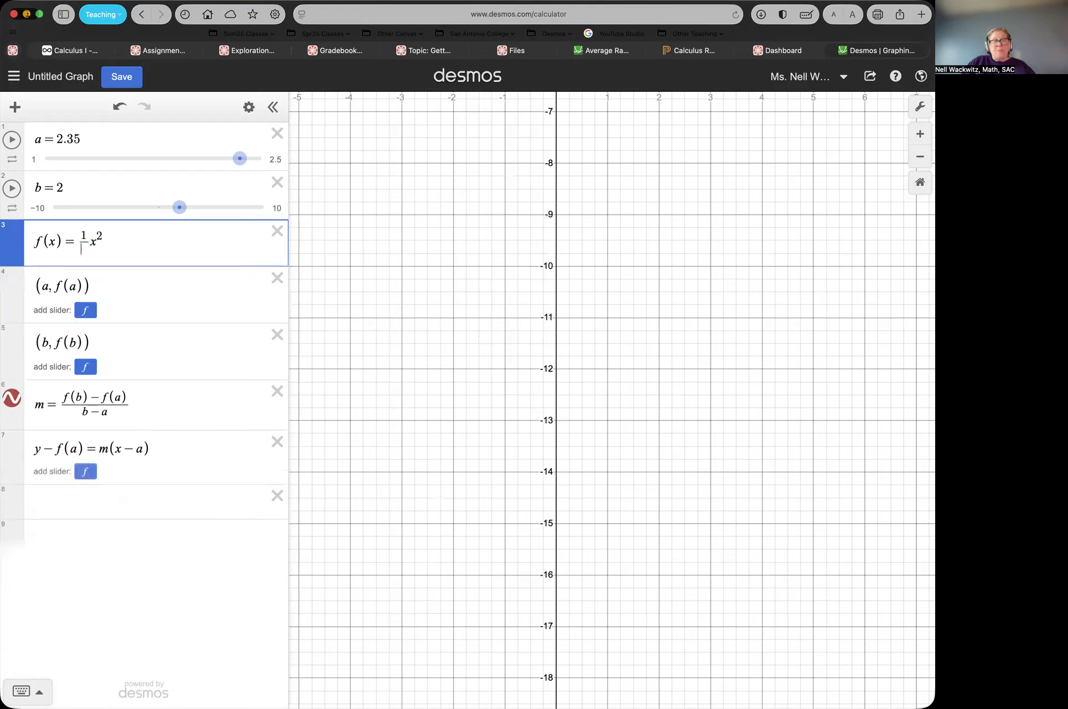
pyautogui.moveTo(423, 335); pyautogui.dragTo(493, 440)
pyautogui.moveTo(436, 228); pyautogui.dragTo(423, 579)
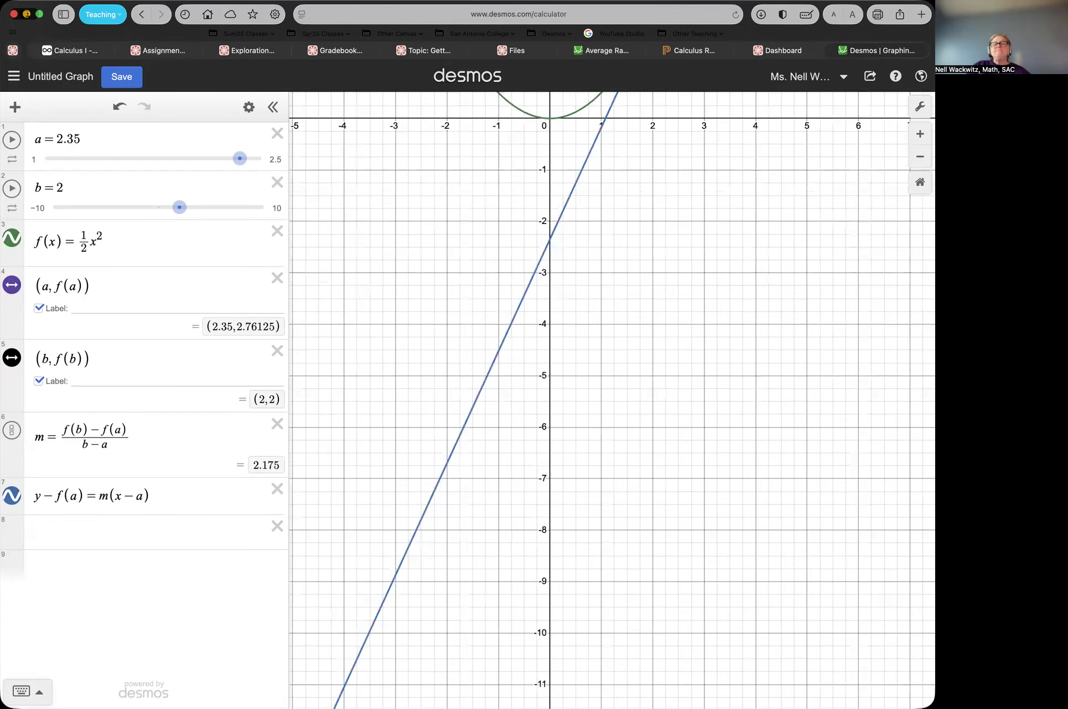
pyautogui.click(136, 242)
pyautogui.moveTo(464, 213); pyautogui.dragTo(447, 449)
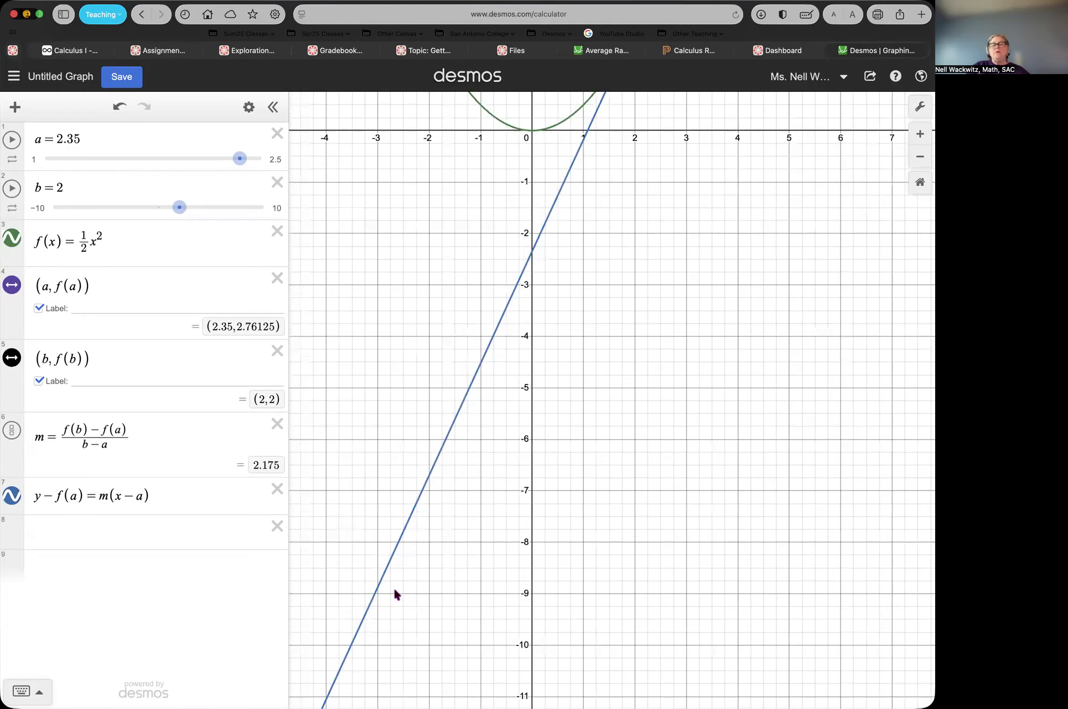
pyautogui.moveTo(396, 593); pyautogui.dragTo(397, 591)
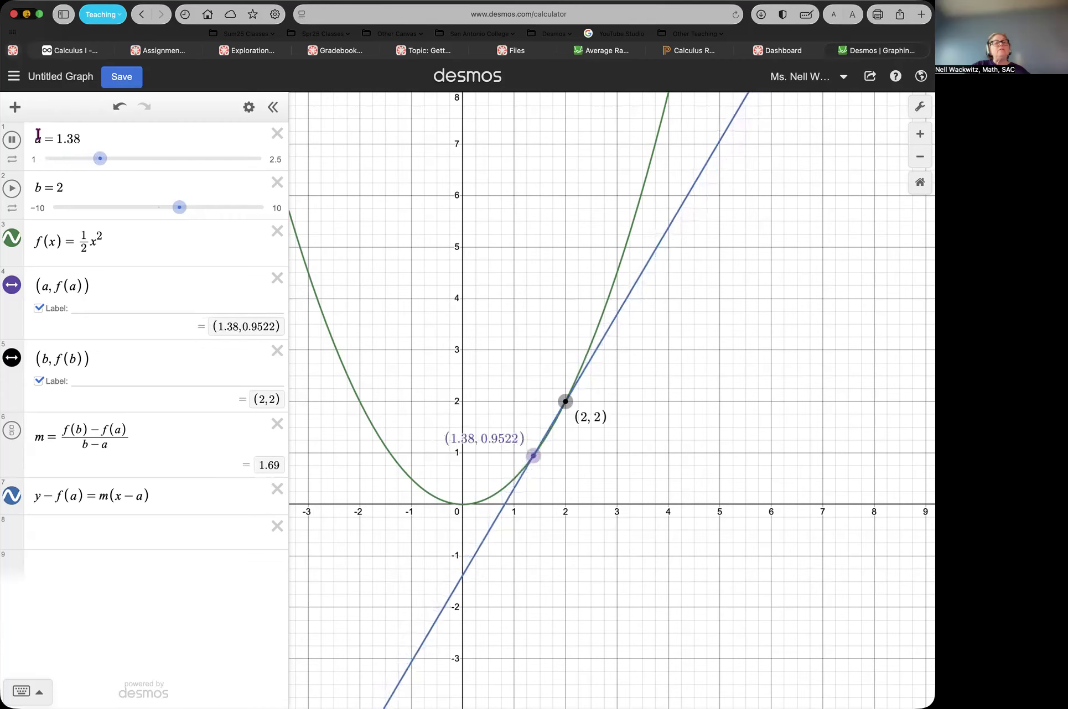
# Set slider a's lower limit to −2 and replay its animation, pausing at about a = −1.07.
pyautogui.click(38, 159)
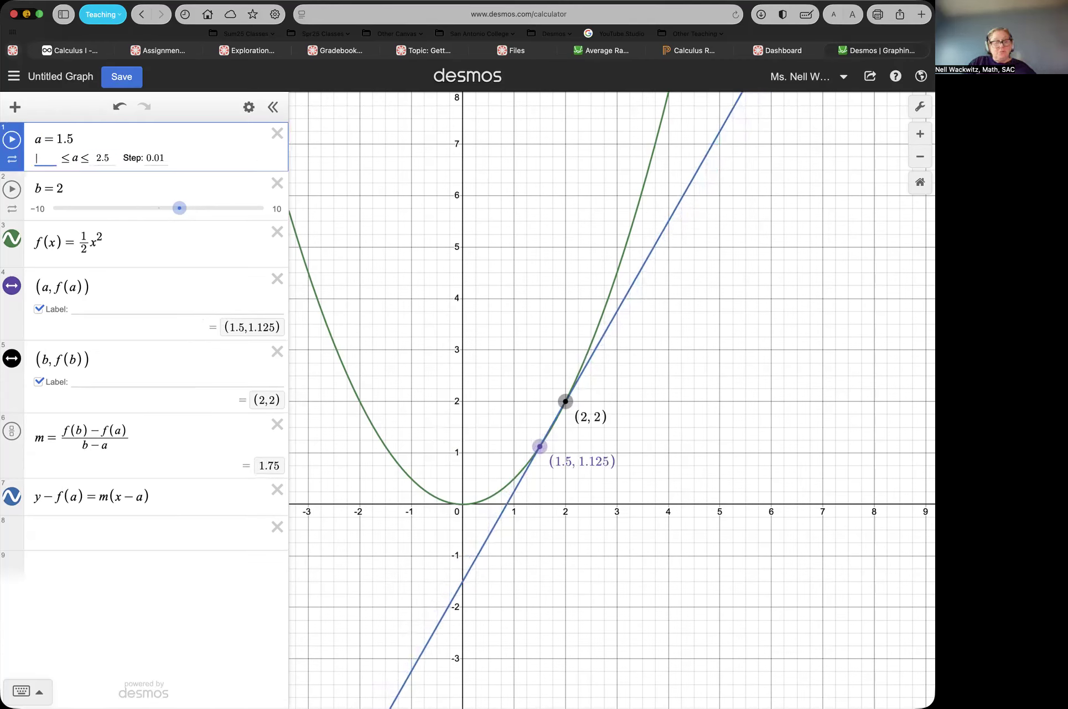
pyautogui.click(12, 141)
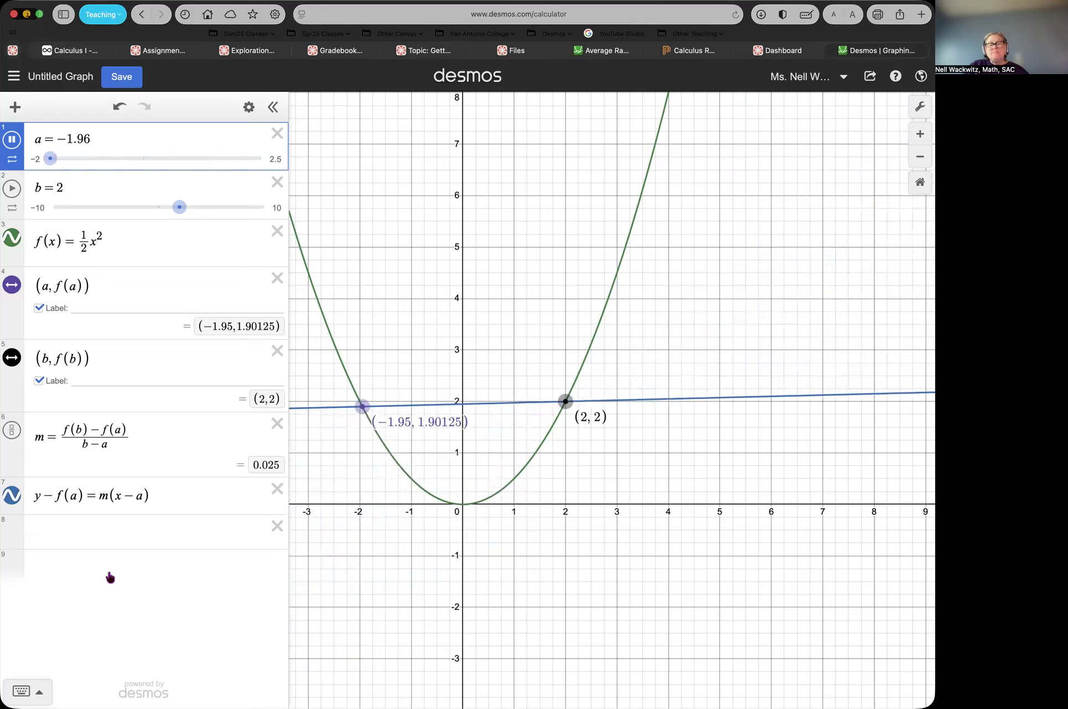
pyautogui.click(14, 141)
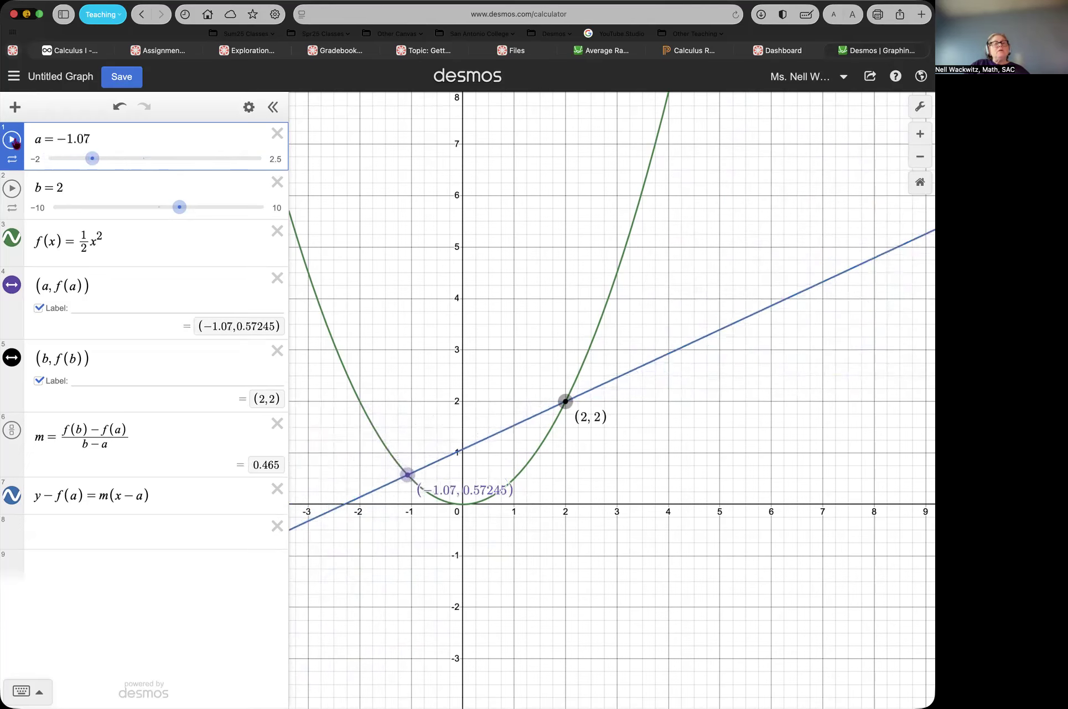
# Set slider a's lower limit to −3 and replay its animation, pausing at about a = −2.07.
pyautogui.click(40, 160)
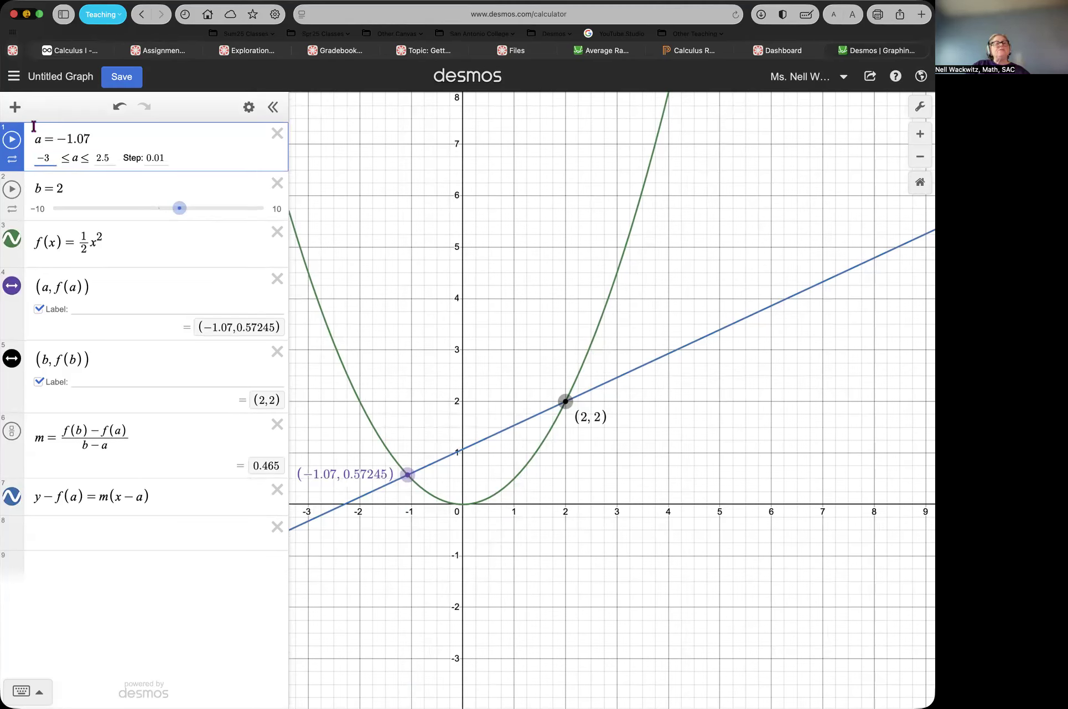
pyautogui.click(12, 141)
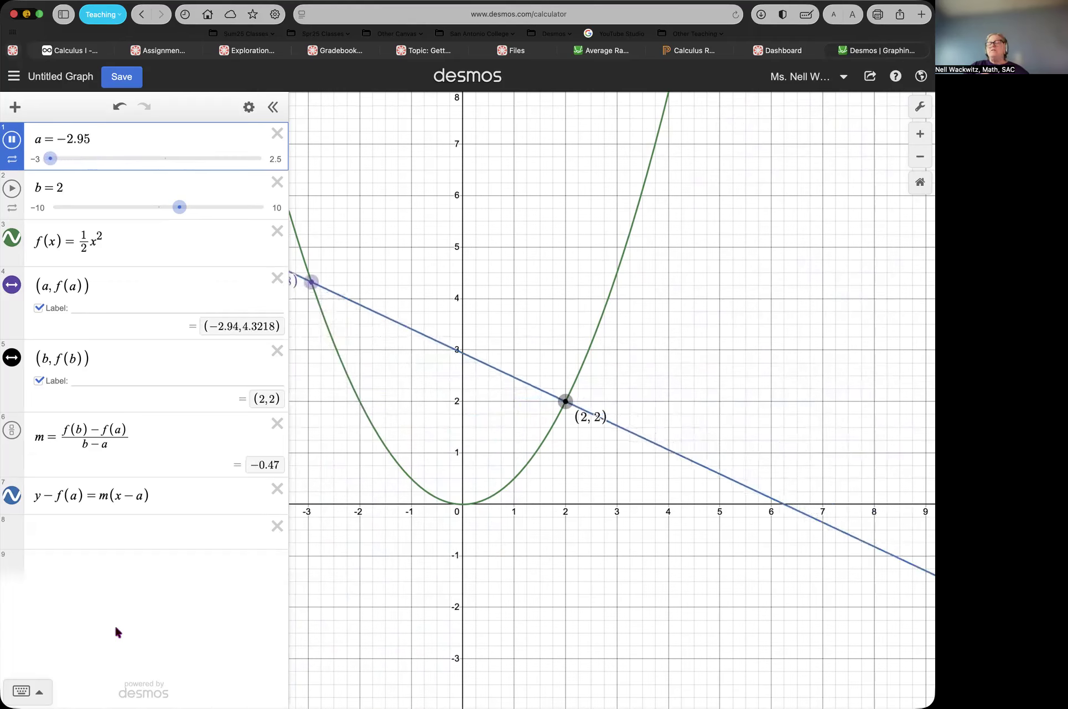
pyautogui.click(11, 139)
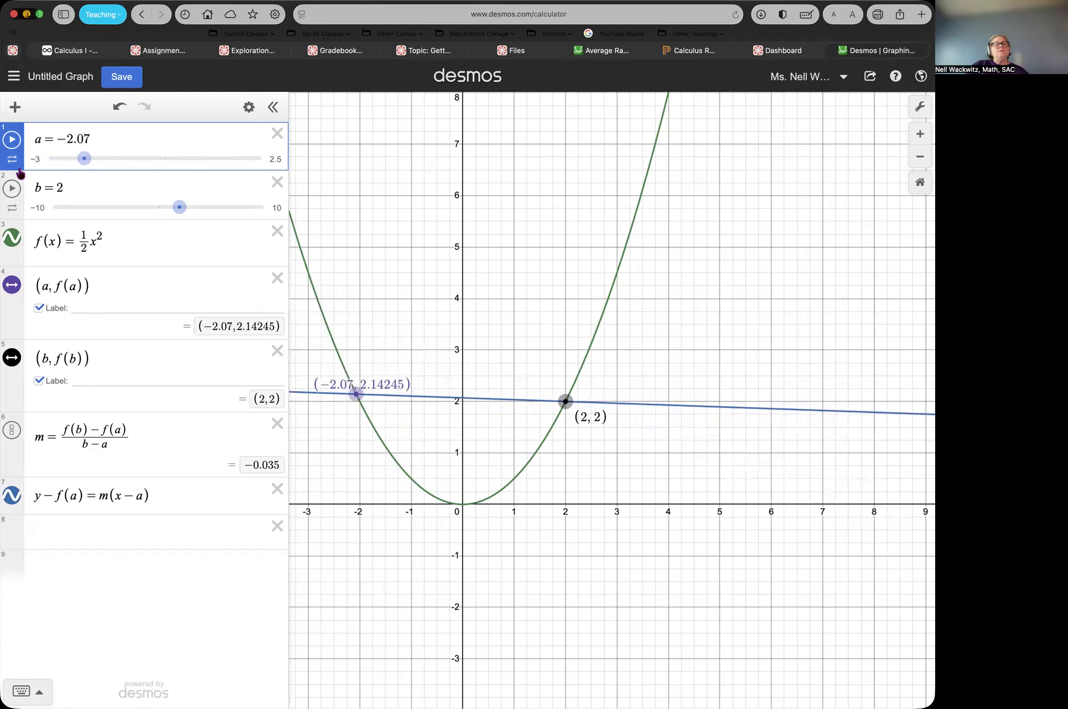
# Change the function to f(x) = 1/2 x.
pyautogui.click(133, 249)
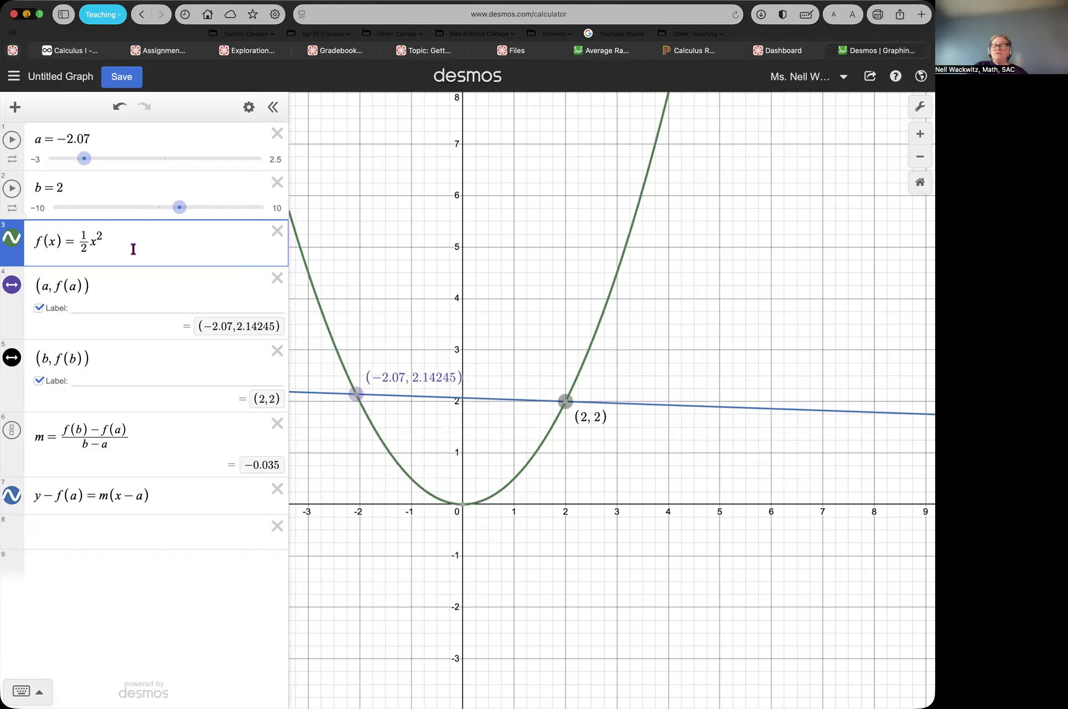
pyautogui.press('BackSpace')
pyautogui.press('BackSpace')
pyautogui.press('BackSpace')
pyautogui.press('BackSpace')
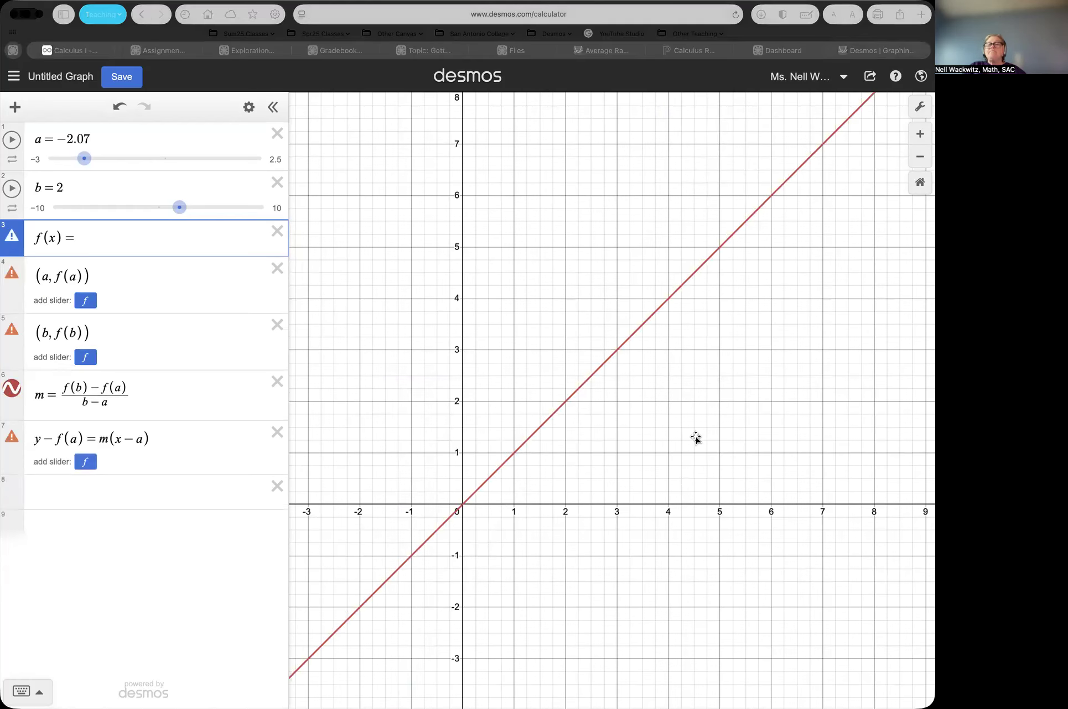
pyautogui.click(121, 243)
pyautogui.write('1')
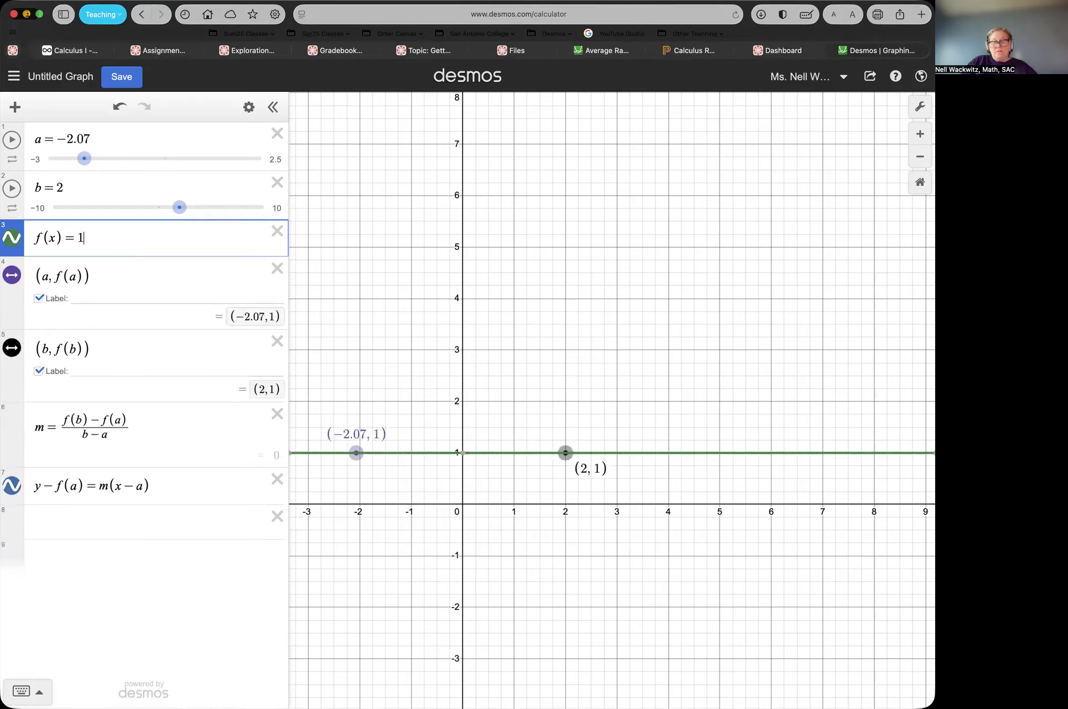
pyautogui.write('/2x')
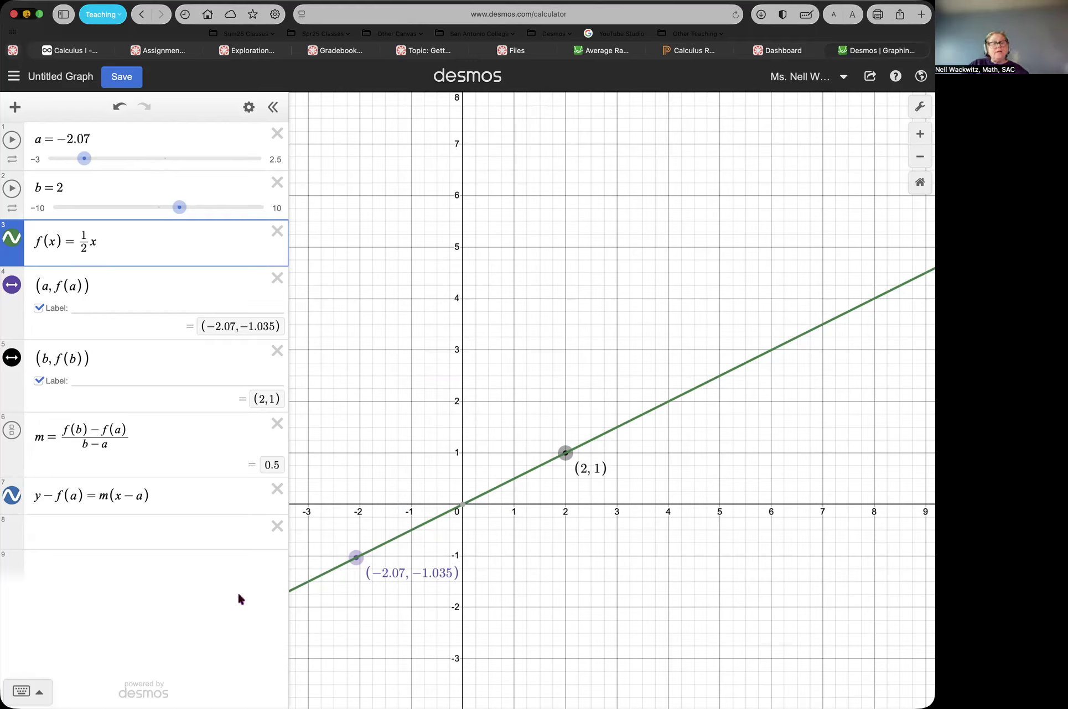
# Highlight the secant line over the linear function, and play slider a's animation, pausing at about a = 1.36.
pyautogui.click(186, 495)
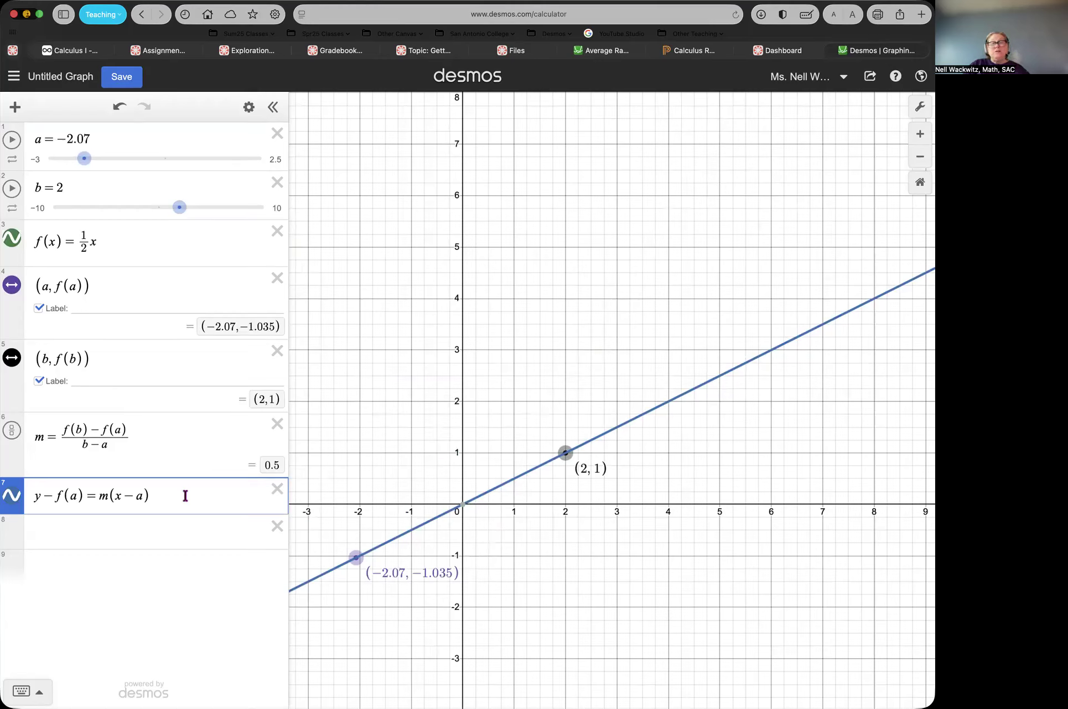
pyautogui.click(128, 243)
pyautogui.click(13, 141)
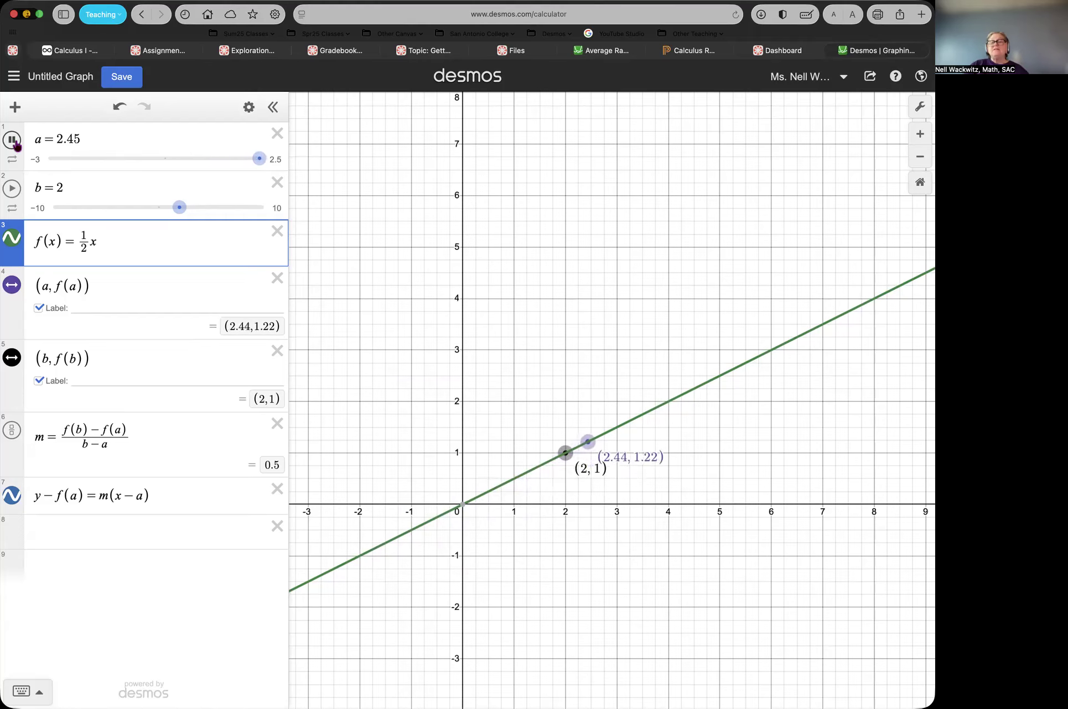
pyautogui.click(15, 142)
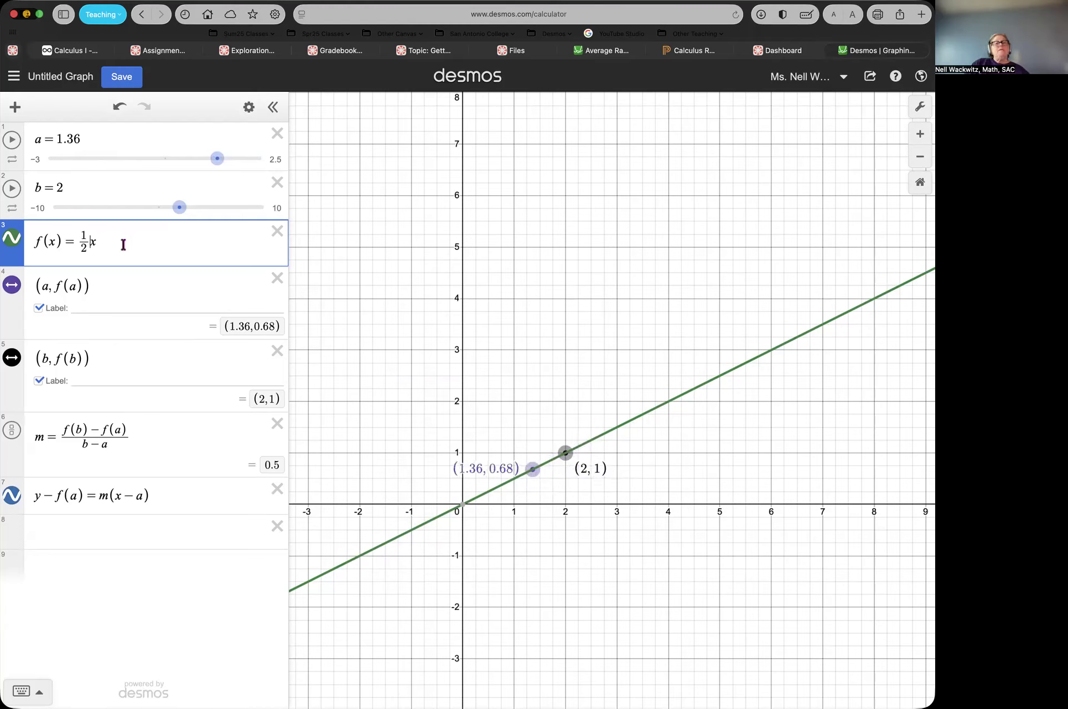
# Change the function to f(x) = 1/x.
pyautogui.press('BackSpace')
pyautogui.press('BackSpace')
pyautogui.press('BackSpace')
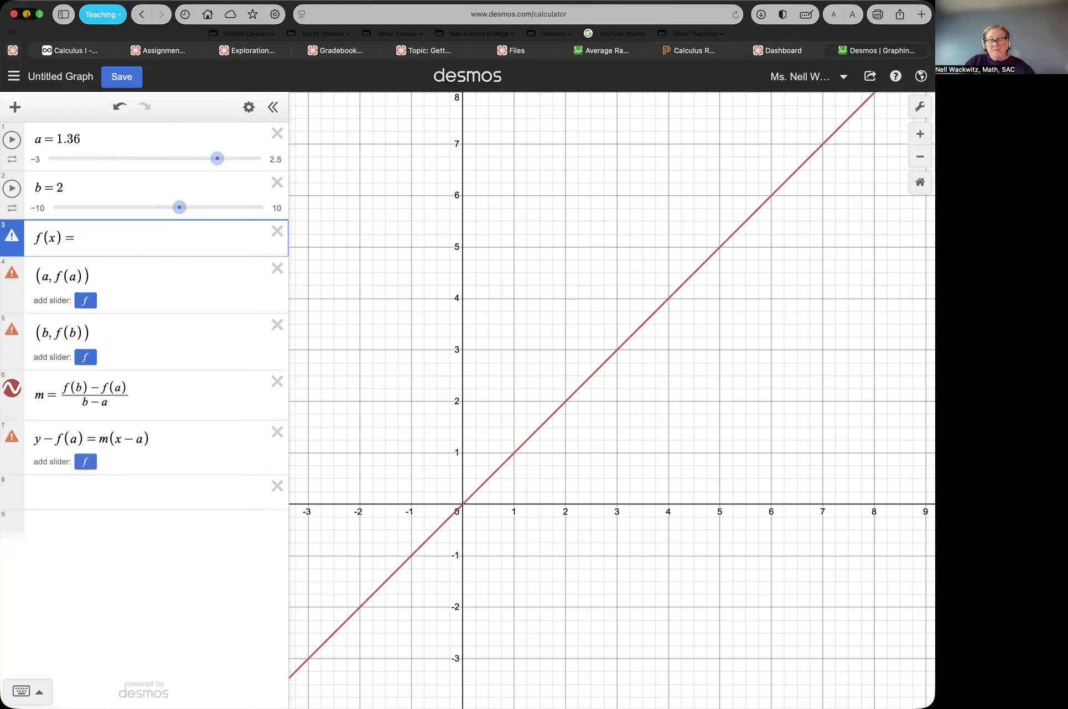
pyautogui.write('1/x')
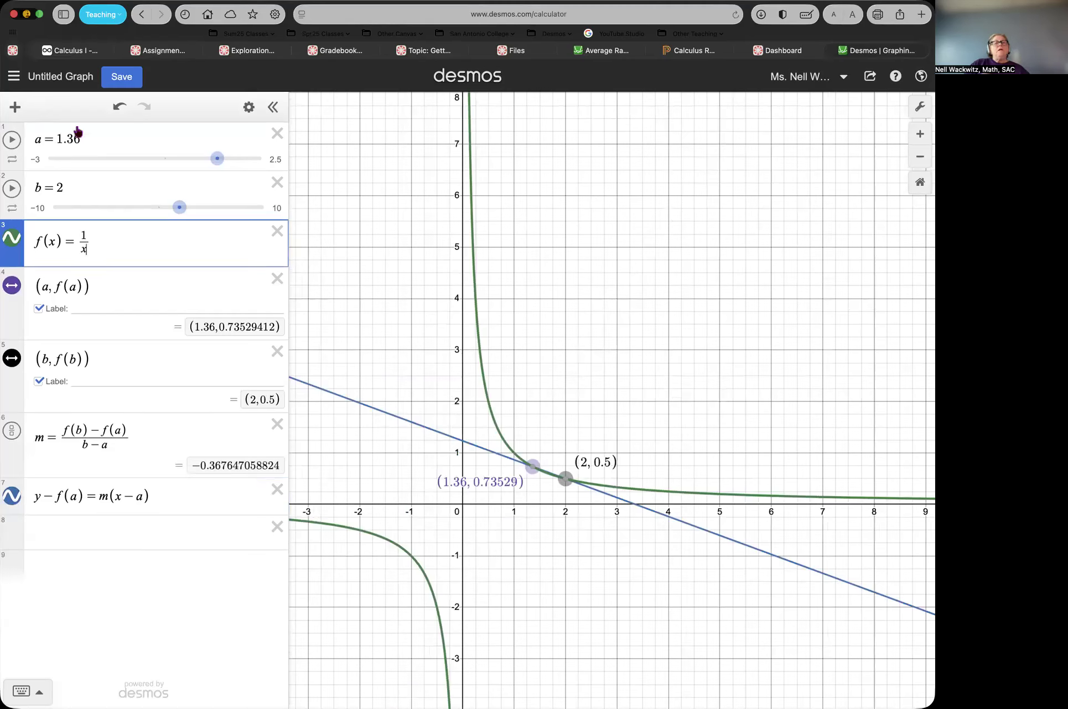
# Set slider a's lower limit to 1.4 and play its animation.
pyautogui.click(36, 160)
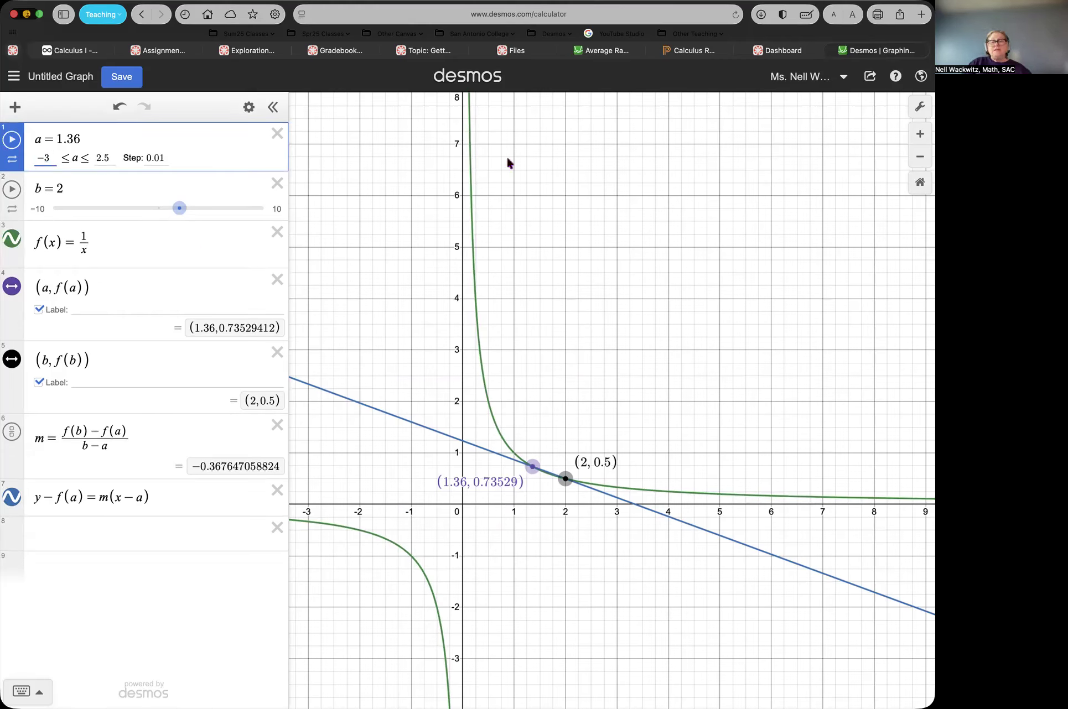
pyautogui.click(110, 240)
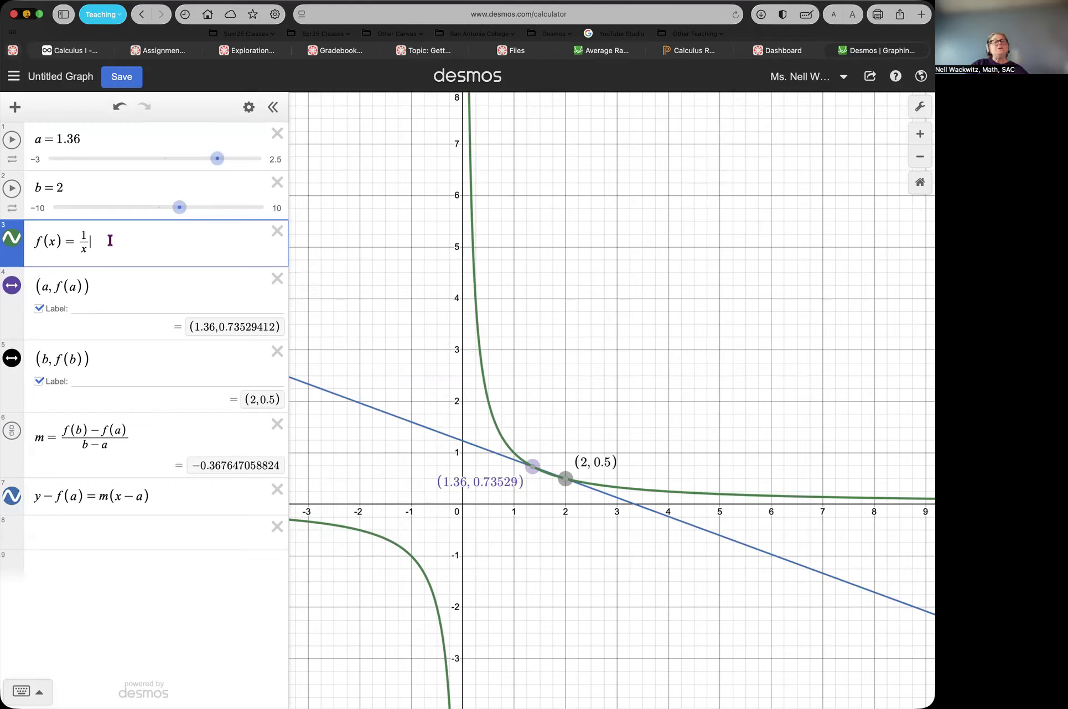
pyautogui.click(44, 160)
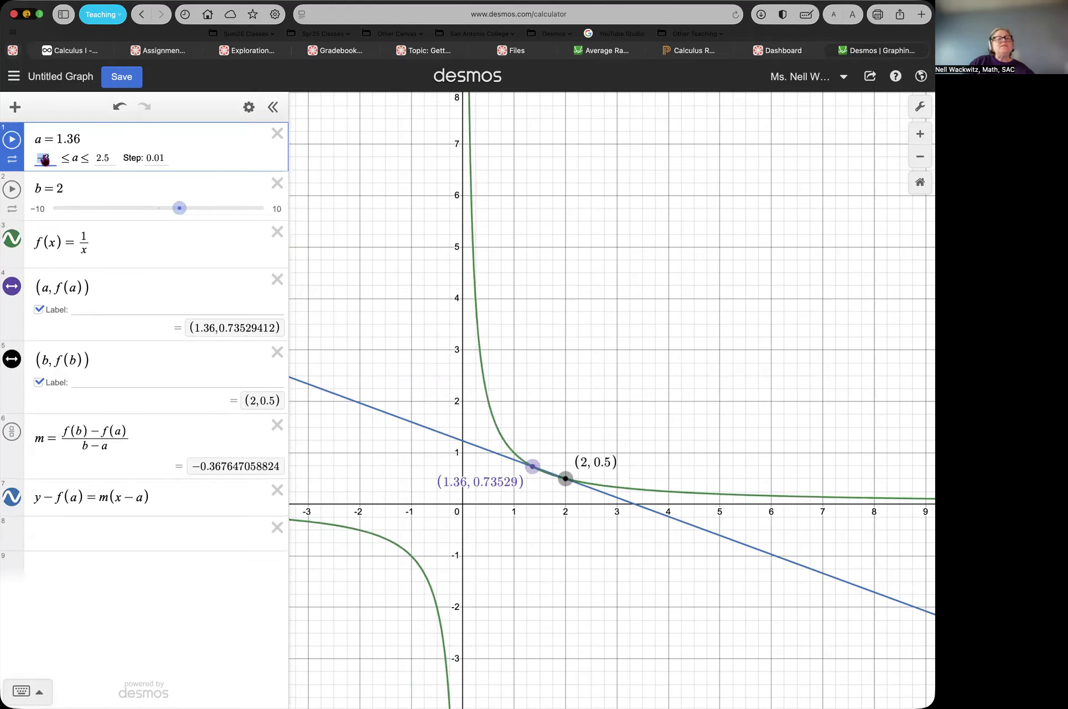
pyautogui.press('BackSpace')
pyautogui.press('BackSpace')
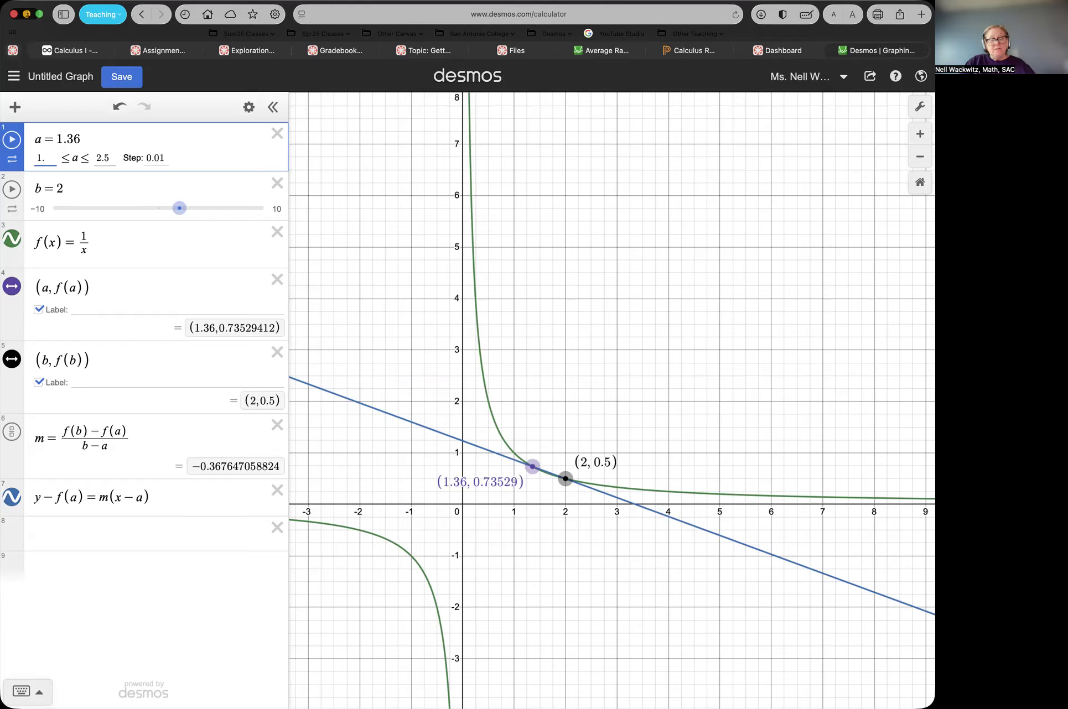
pyautogui.write('.4')
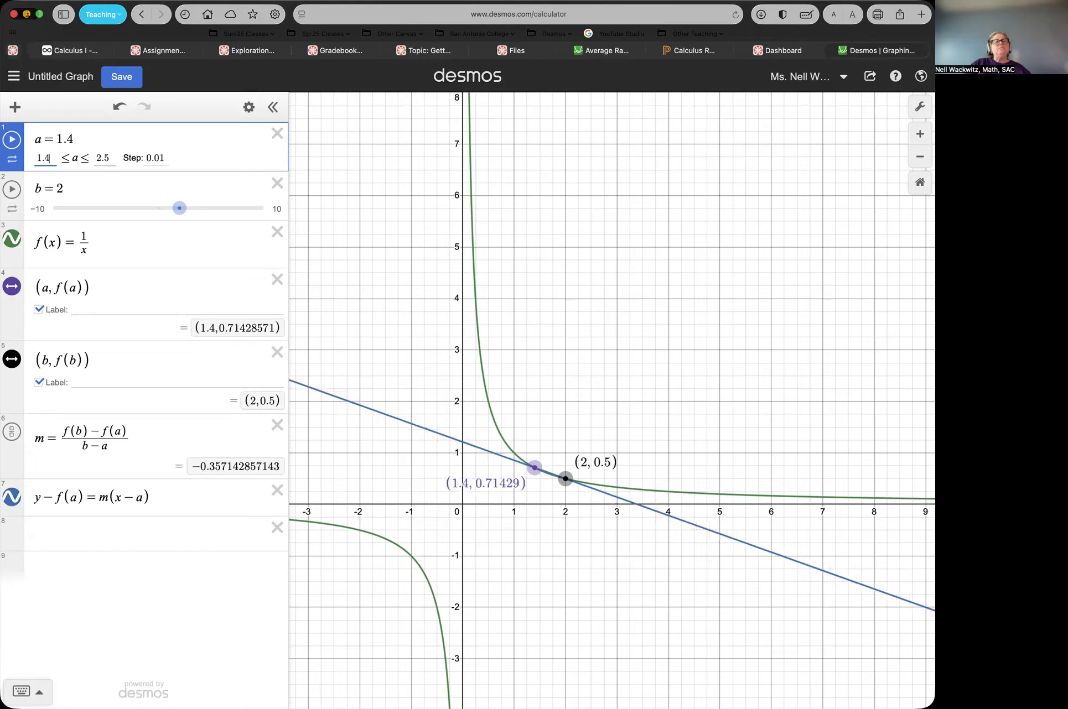
pyautogui.click(11, 140)
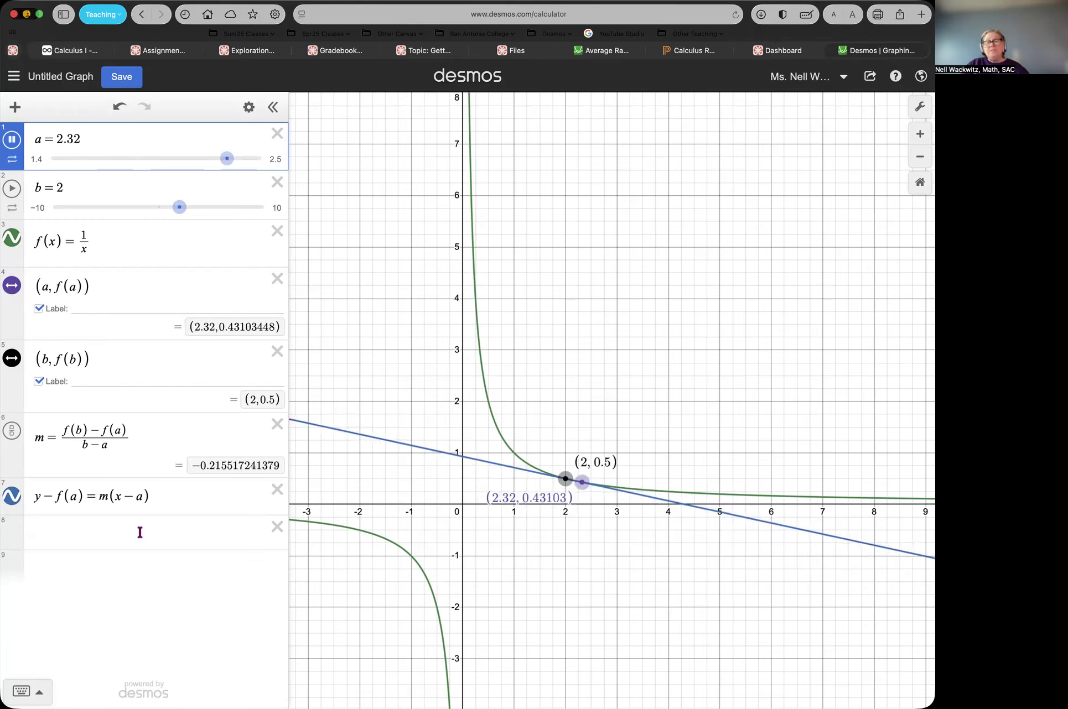
# Set slider a's lower limit to 0.4 and replay its animation with both labelled points in close view.
pyautogui.click(920, 134)
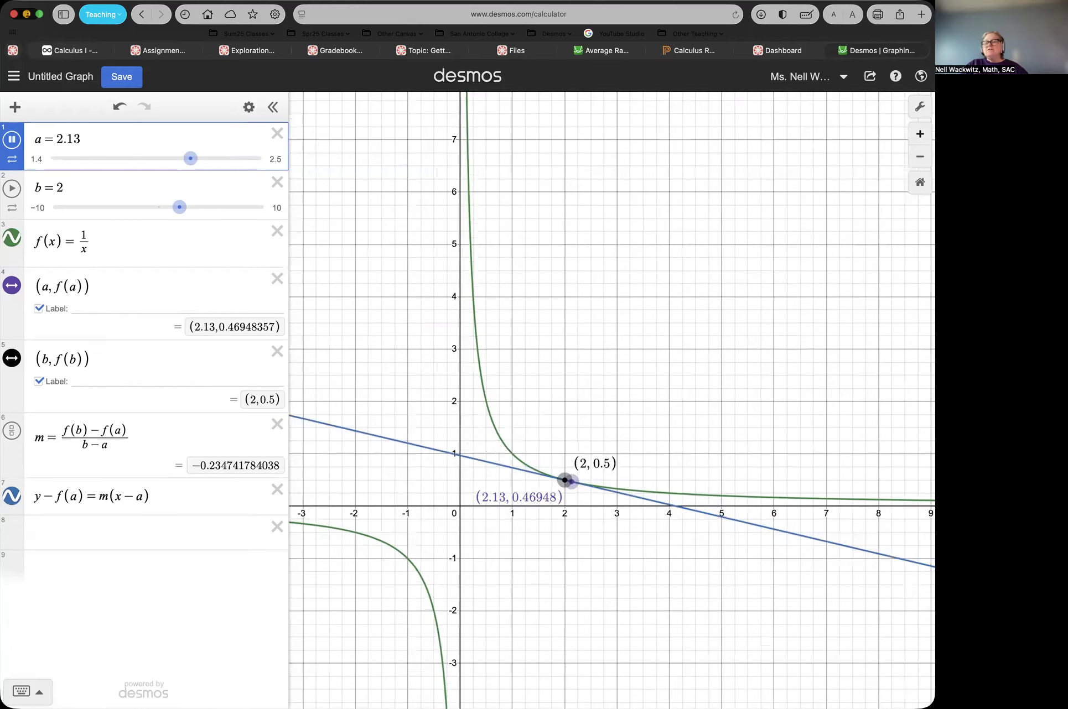
pyautogui.click(920, 134)
pyautogui.moveTo(679, 415); pyautogui.dragTo(874, 158)
pyautogui.moveTo(637, 380); pyautogui.dragTo(666, 337)
pyautogui.moveTo(530, 452); pyautogui.dragTo(565, 537)
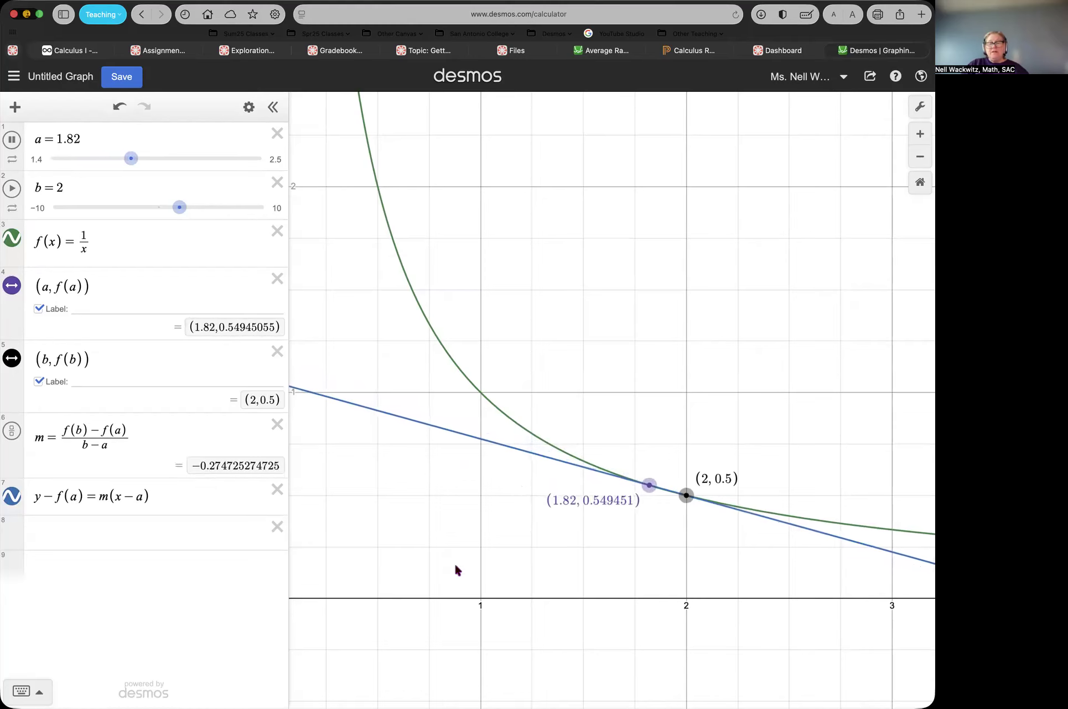
pyautogui.click(43, 159)
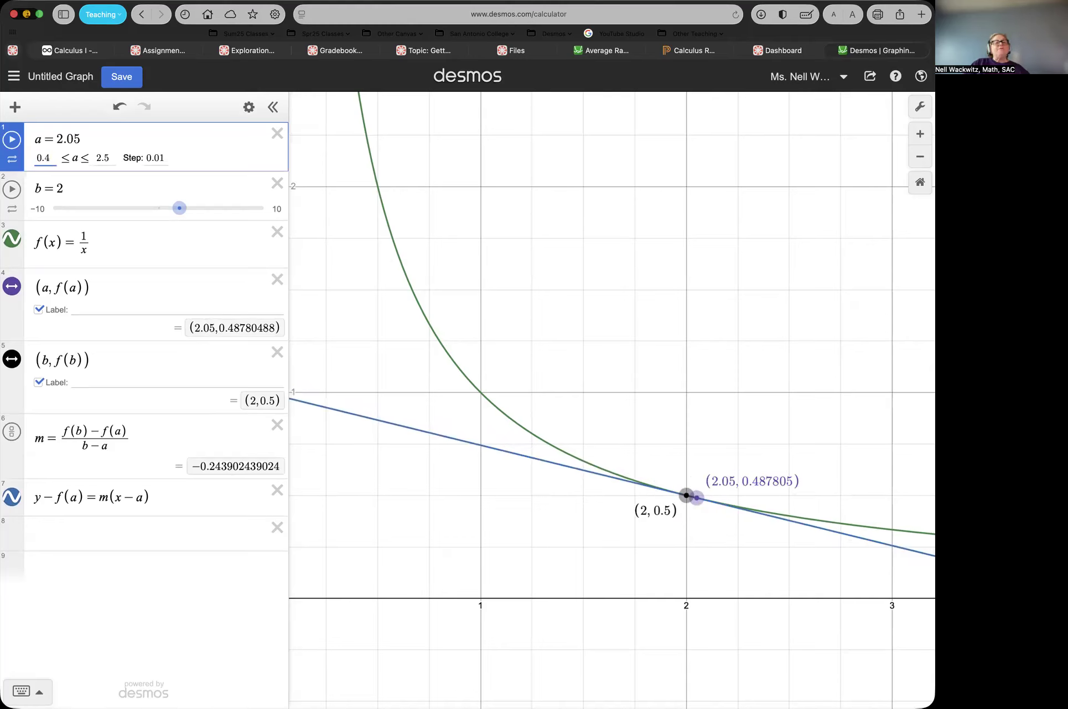
pyautogui.click(11, 140)
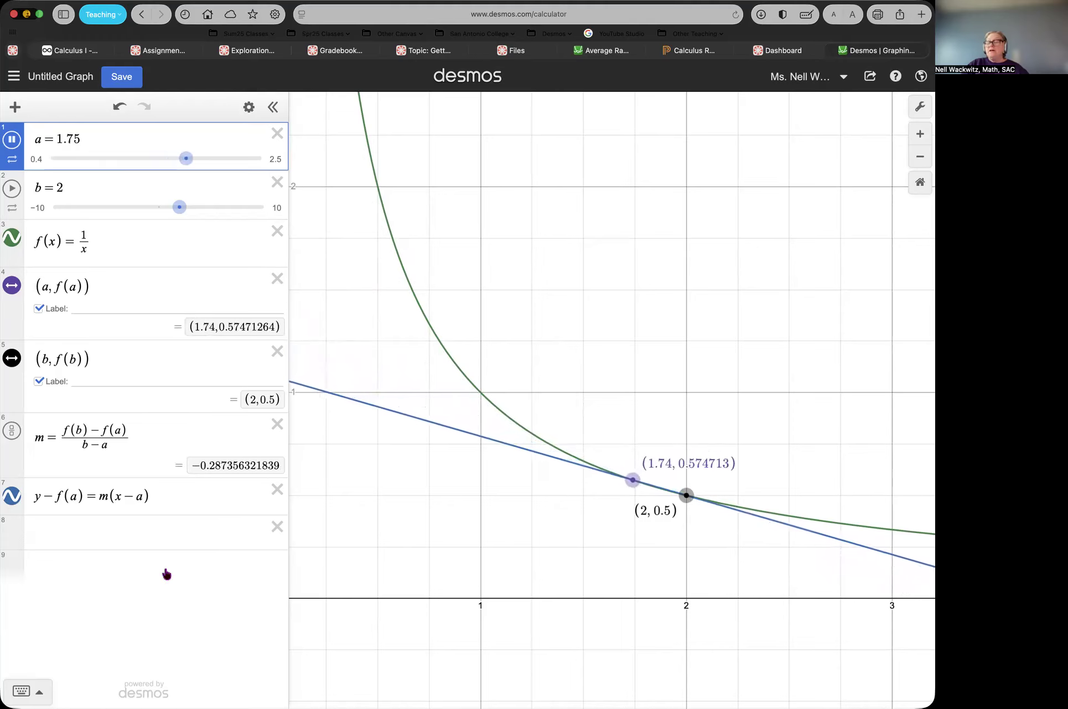
pyautogui.click(159, 531)
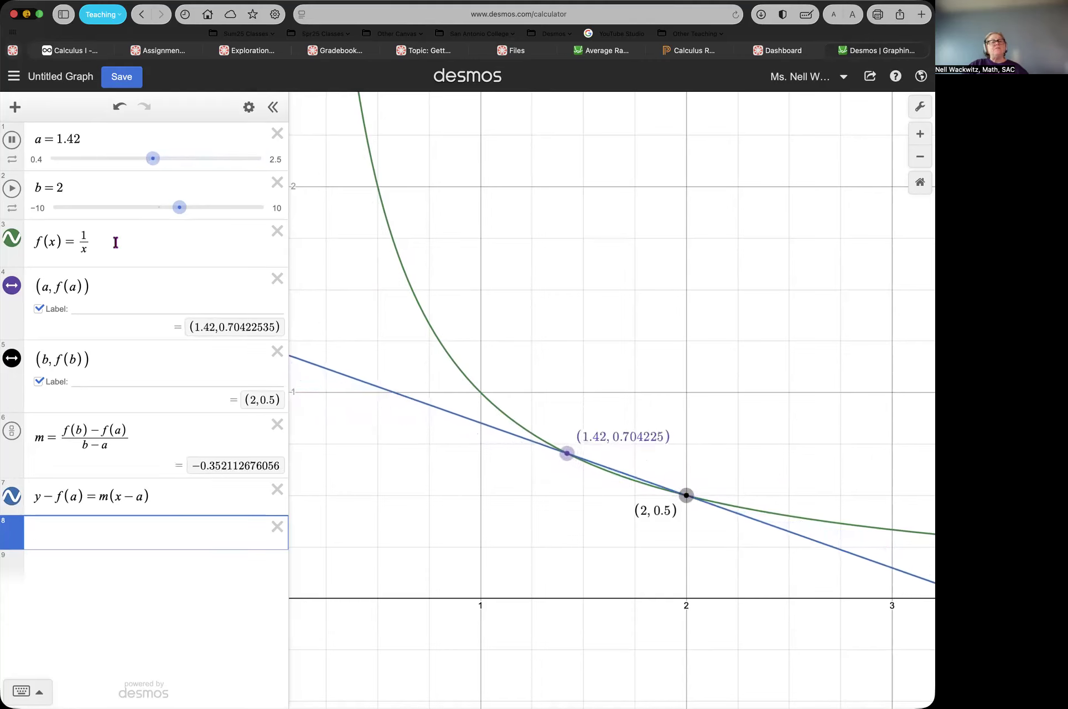
# Change the function to f(x) = −1/x and pause slider a's running animation at about a = 0.91, keeping both labelled points in view.
pyautogui.click(116, 243)
pyautogui.click(73, 241)
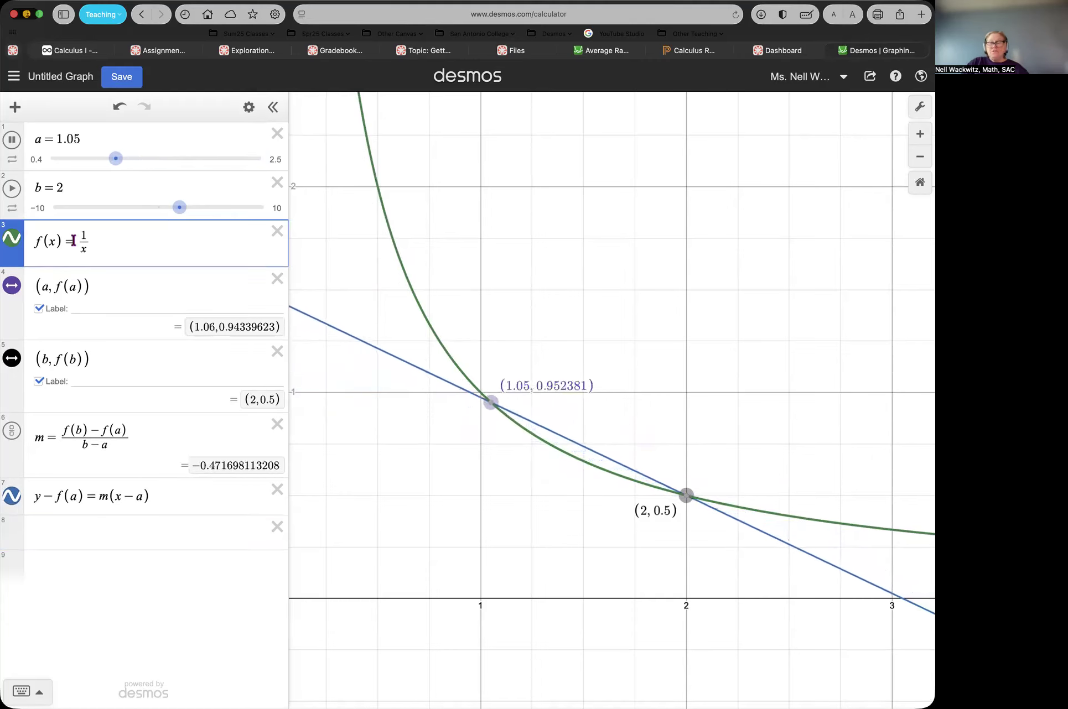
pyautogui.write('-')
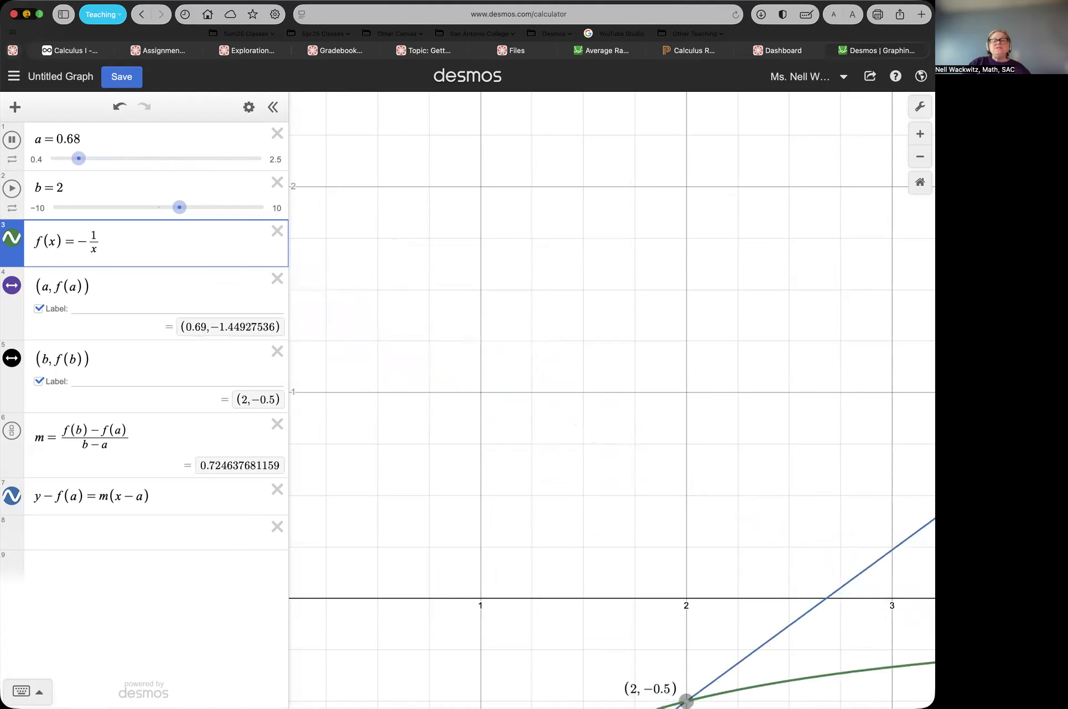
pyautogui.moveTo(560, 447); pyautogui.dragTo(577, 140)
pyautogui.moveTo(454, 328); pyautogui.dragTo(461, 199)
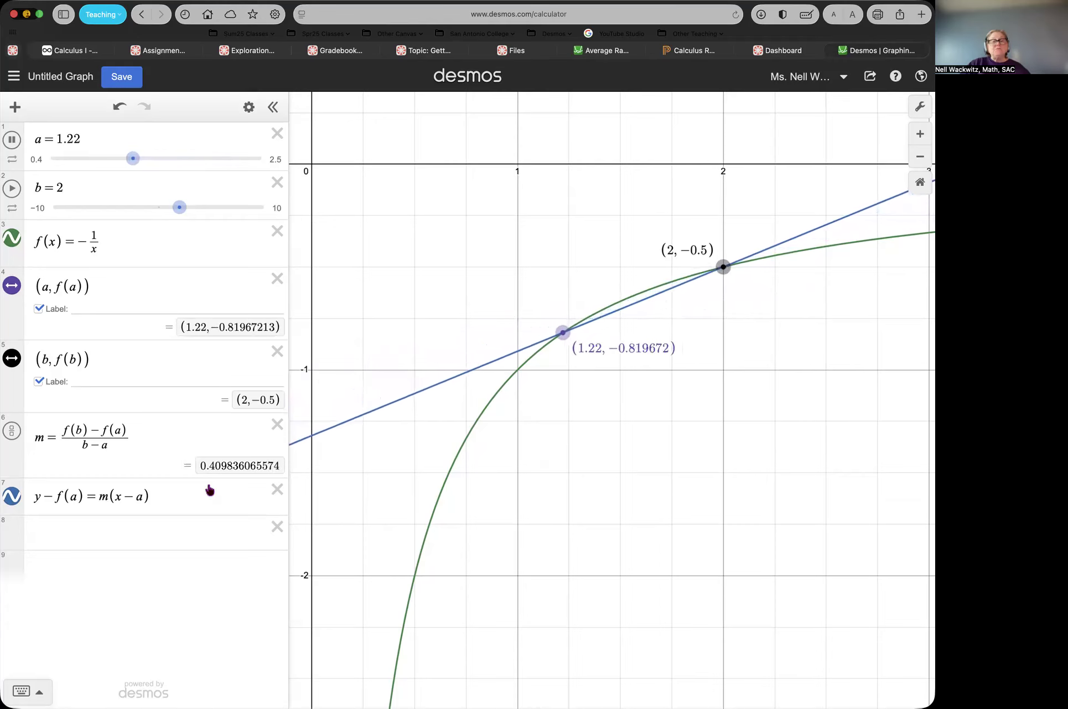
pyautogui.click(209, 490)
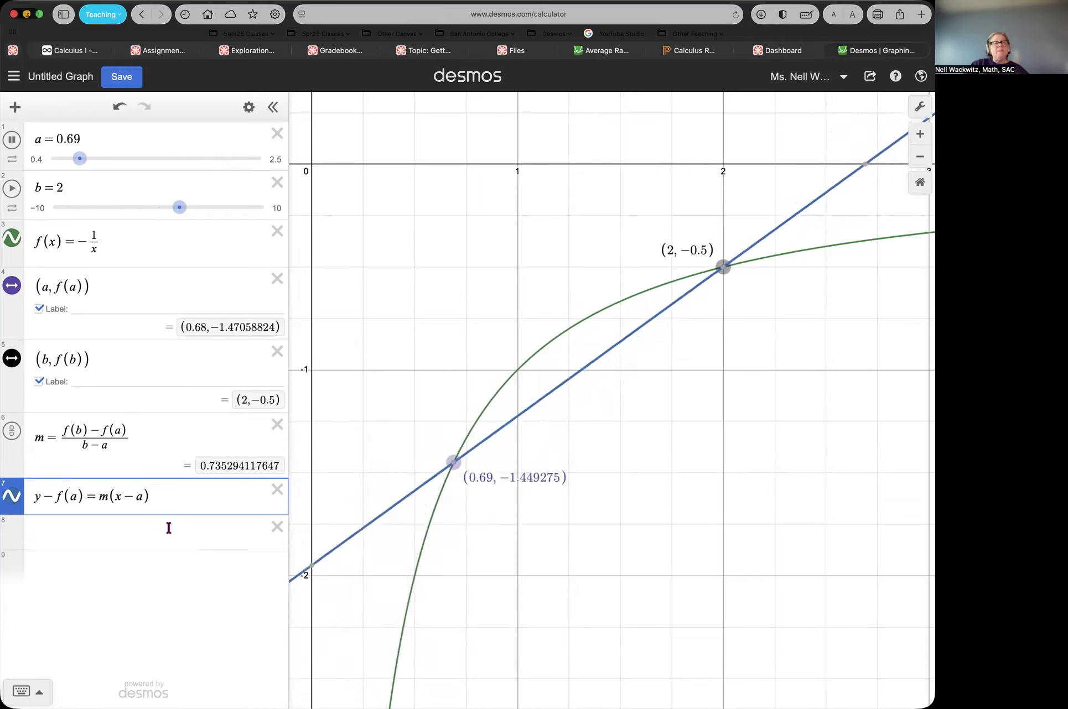
pyautogui.click(12, 140)
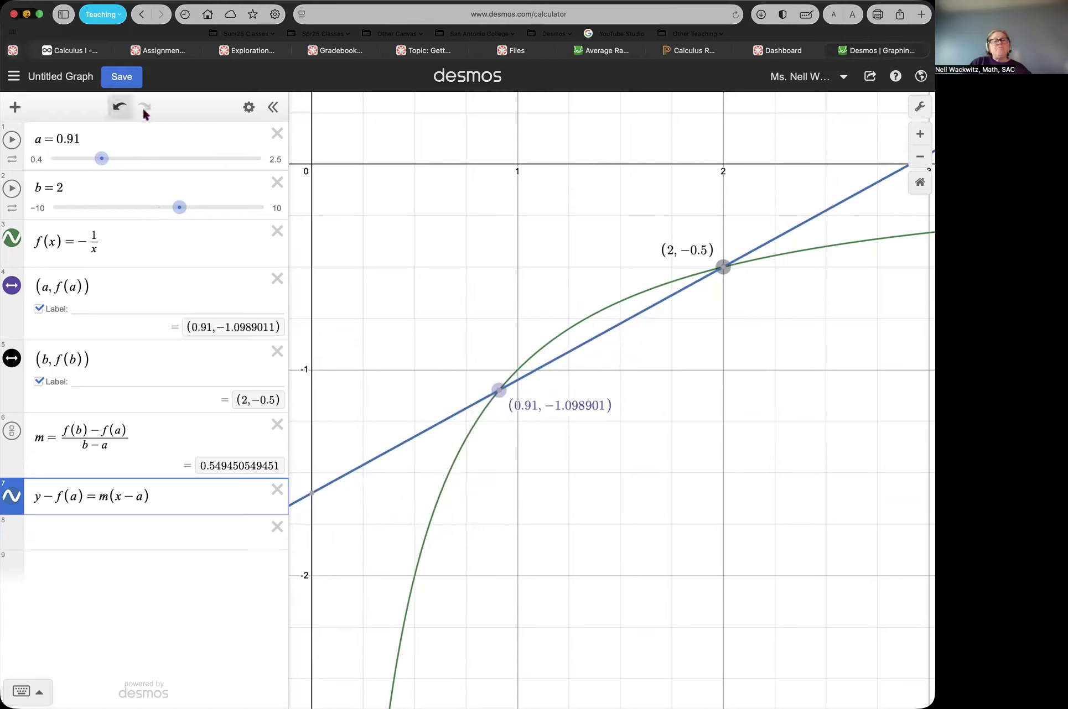
# Change the function to f(x) = 3/x and play slider a's animation with both labelled points in view.
pyautogui.click(95, 236)
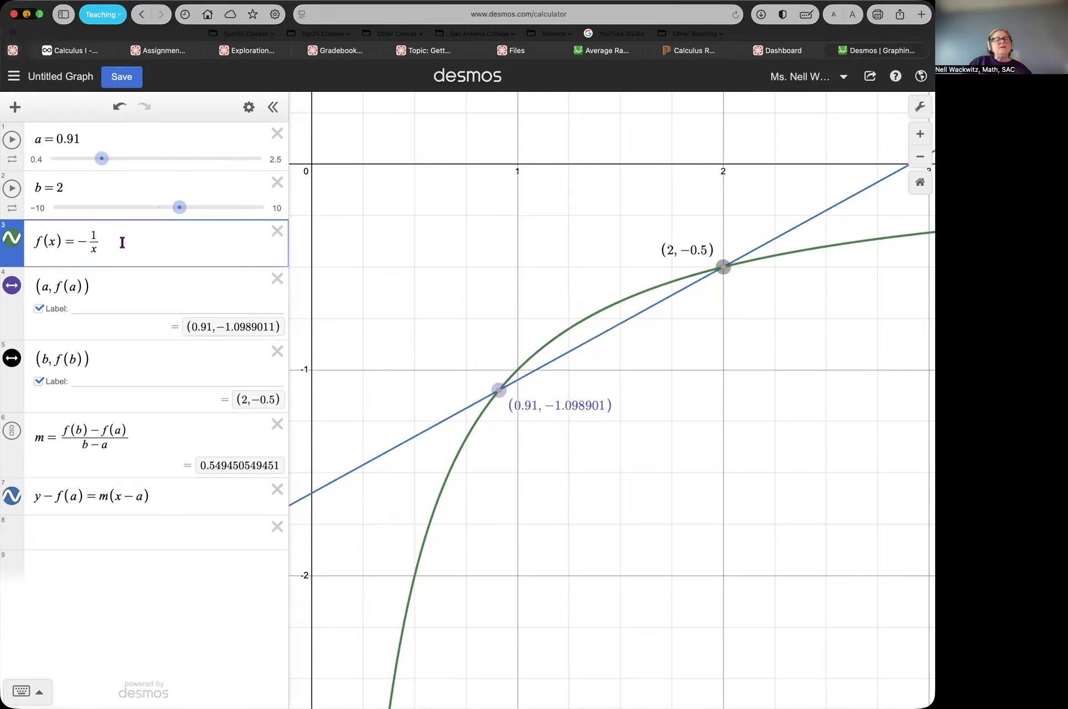
pyautogui.press('BackSpace')
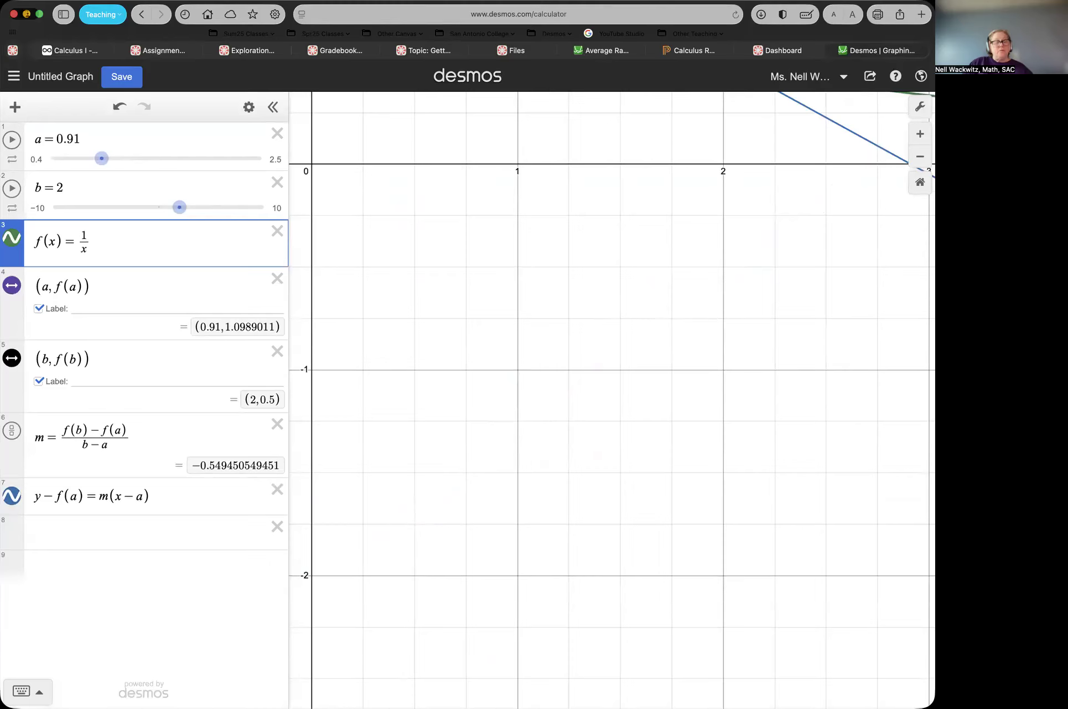
pyautogui.press('BackSpace')
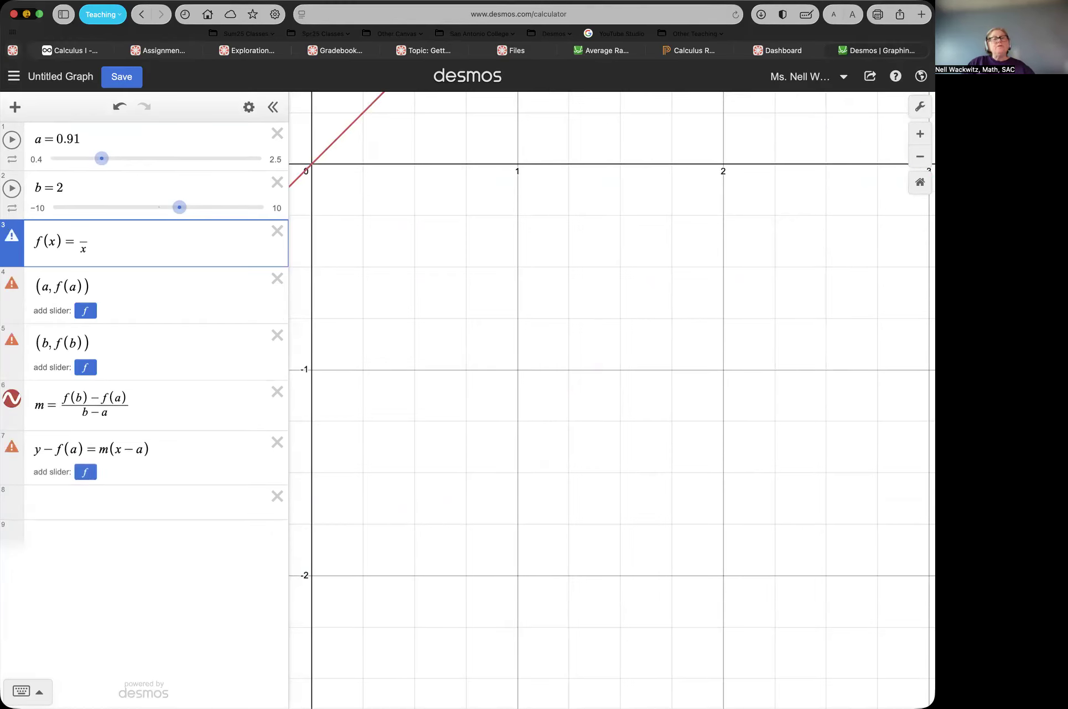
pyautogui.write('3')
pyautogui.moveTo(430, 331); pyautogui.dragTo(456, 708)
pyautogui.moveTo(516, 416); pyautogui.dragTo(587, 379)
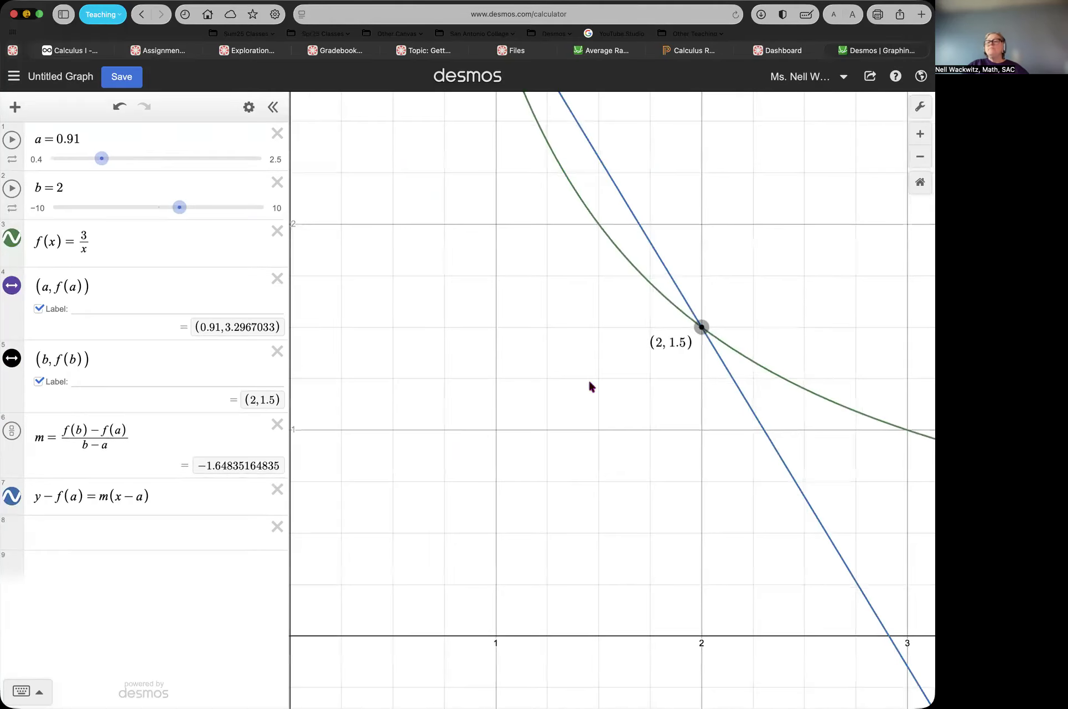
pyautogui.click(920, 156)
pyautogui.moveTo(577, 300); pyautogui.dragTo(519, 361)
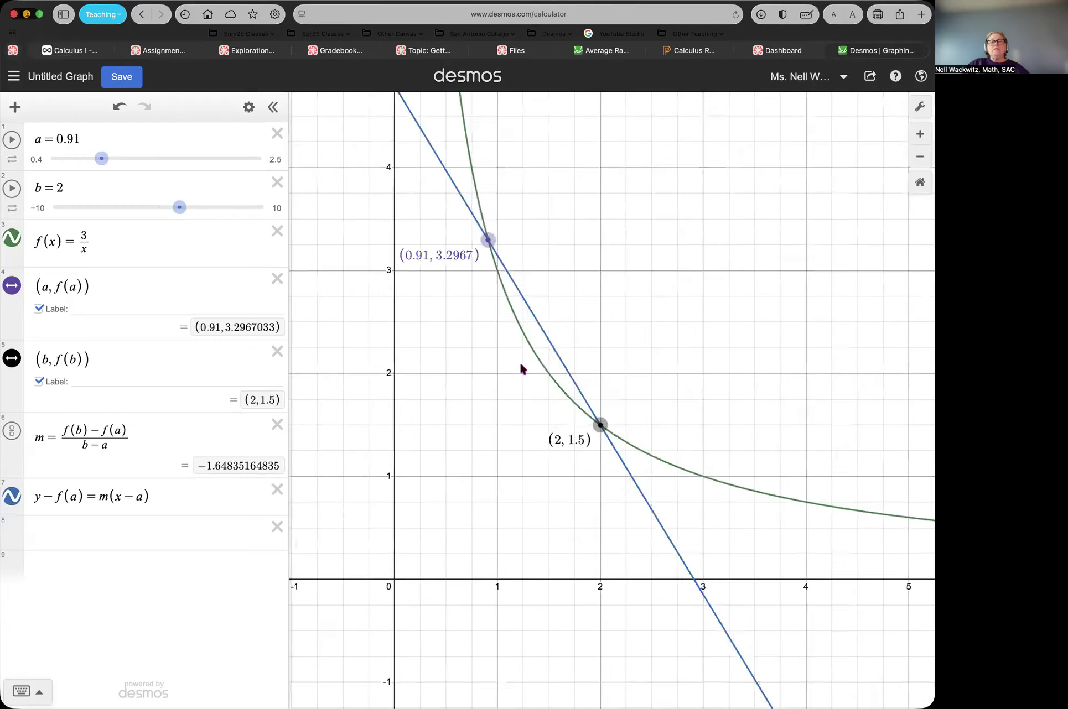
pyautogui.click(18, 144)
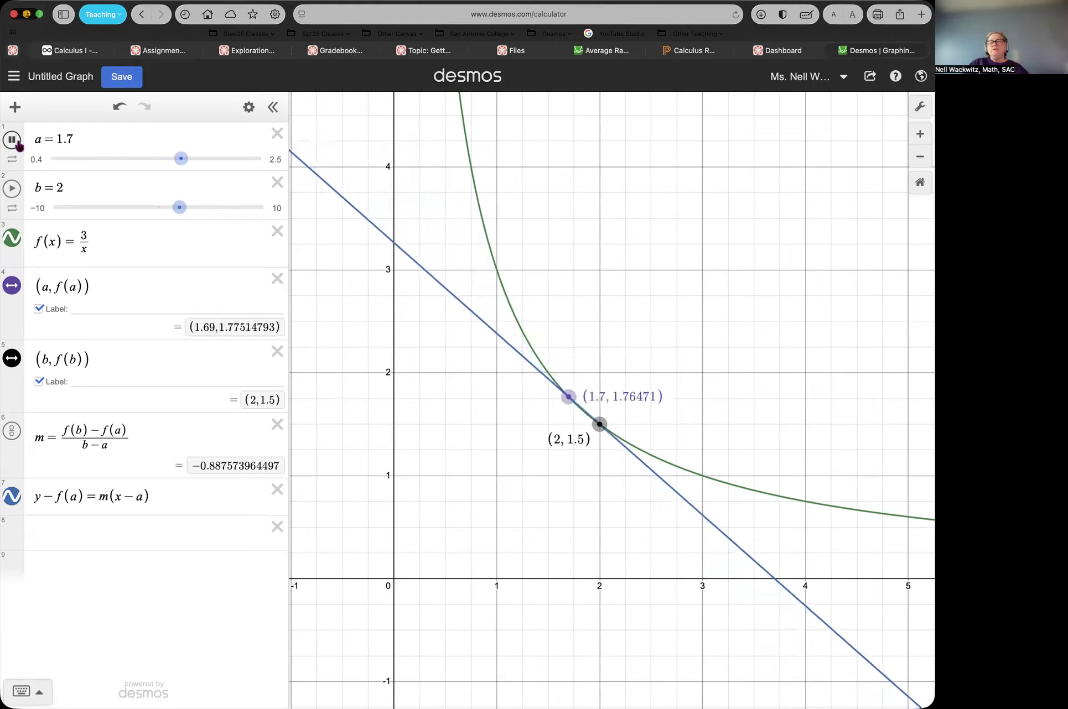
# Set slider a's lower limit to 0.8 and replay its animation, pausing at about a = 2.03.
pyautogui.click(47, 159)
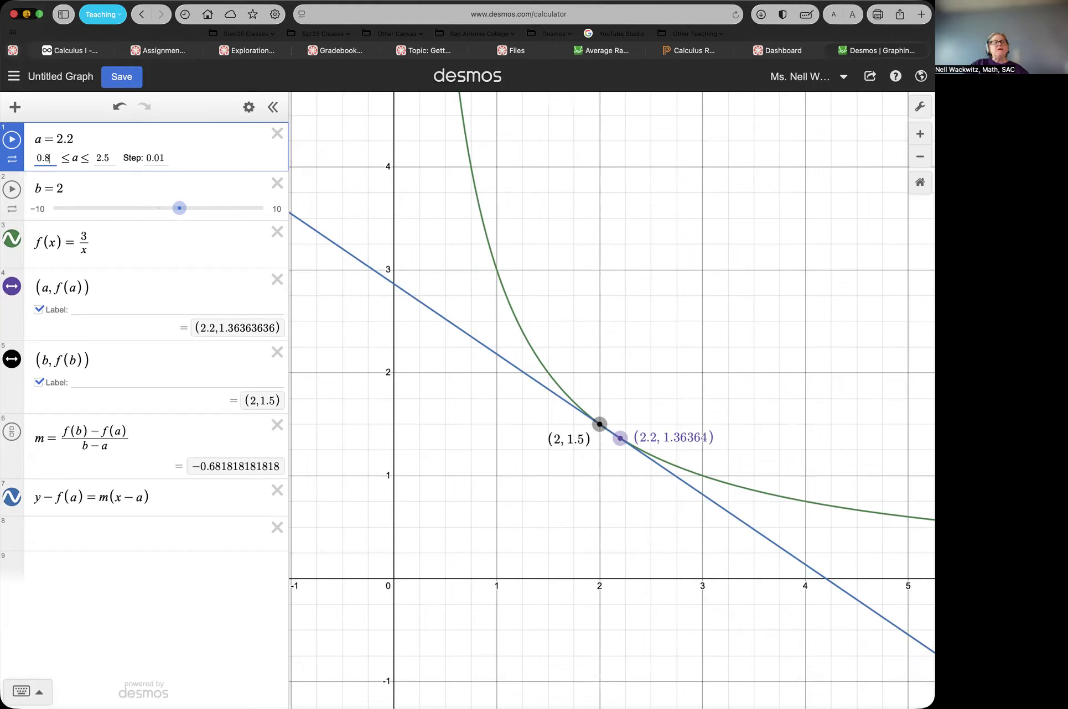
pyautogui.click(11, 140)
pyautogui.click(84, 531)
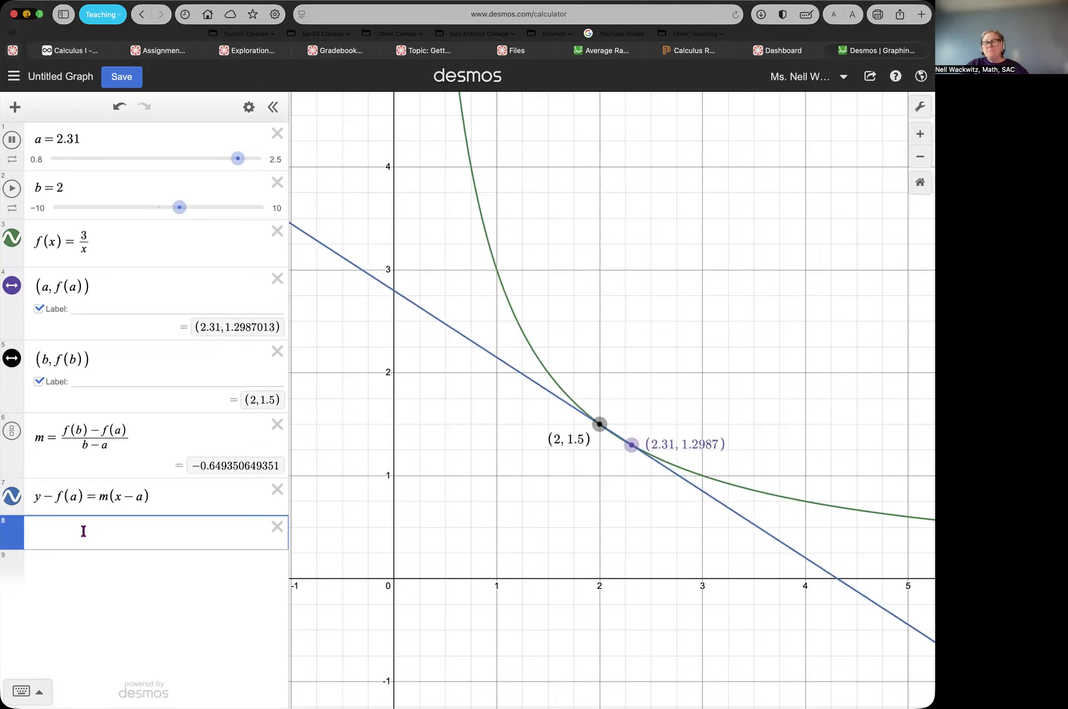
pyautogui.click(52, 130)
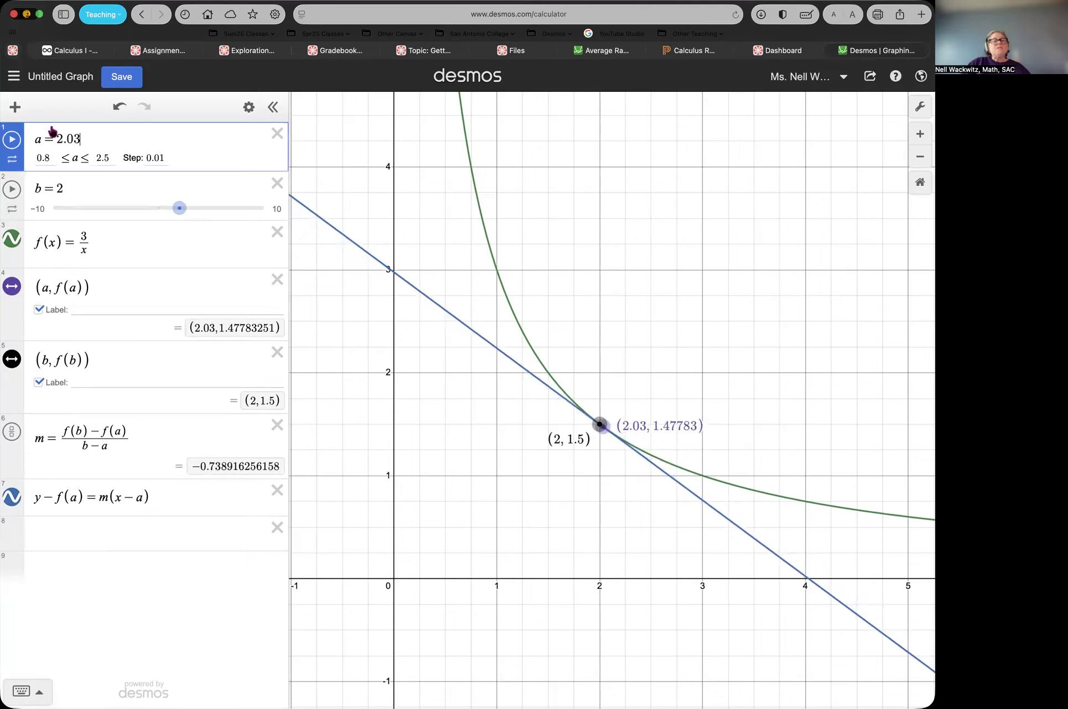
# Set slider a's upper limit to 4.
pyautogui.click(104, 158)
pyautogui.press('BackSpace')
pyautogui.press('BackSpace')
pyautogui.press('BackSpace')
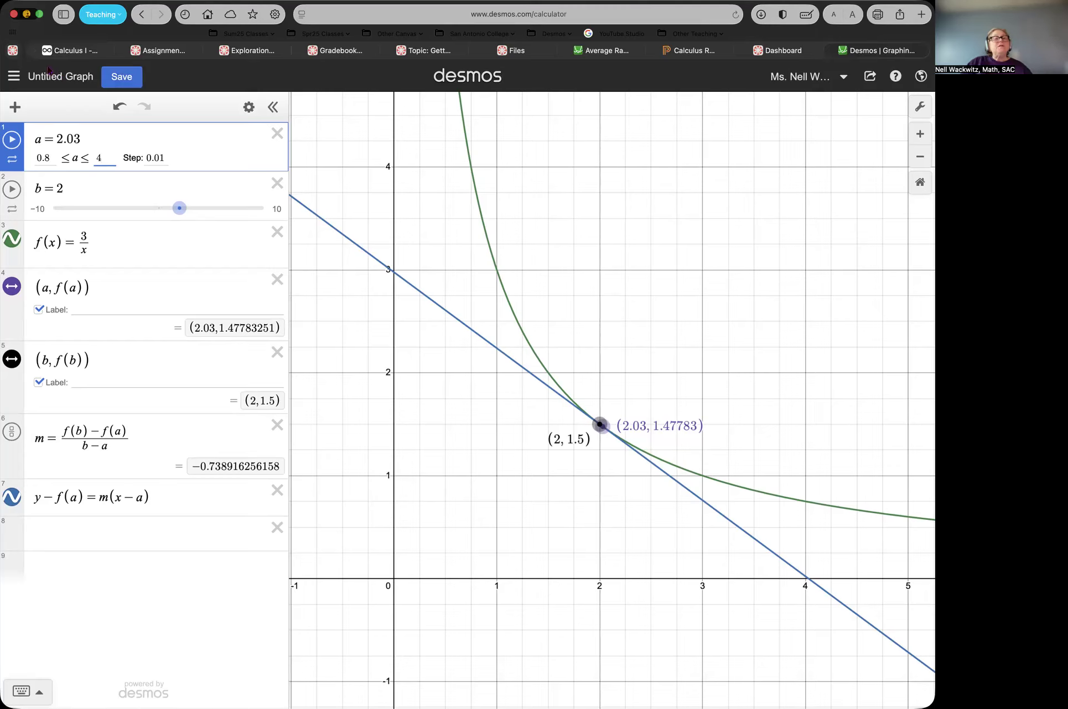
# Save the graph under the title "Rates of Change".
pyautogui.click(126, 81)
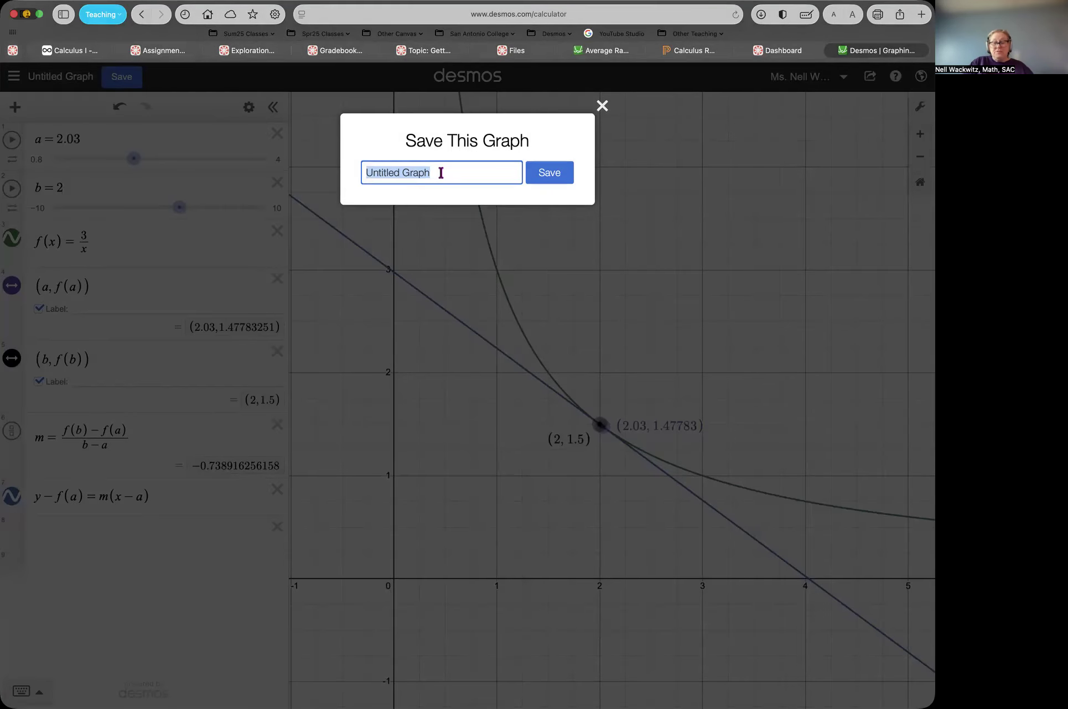
pyautogui.write('Rates of Change')
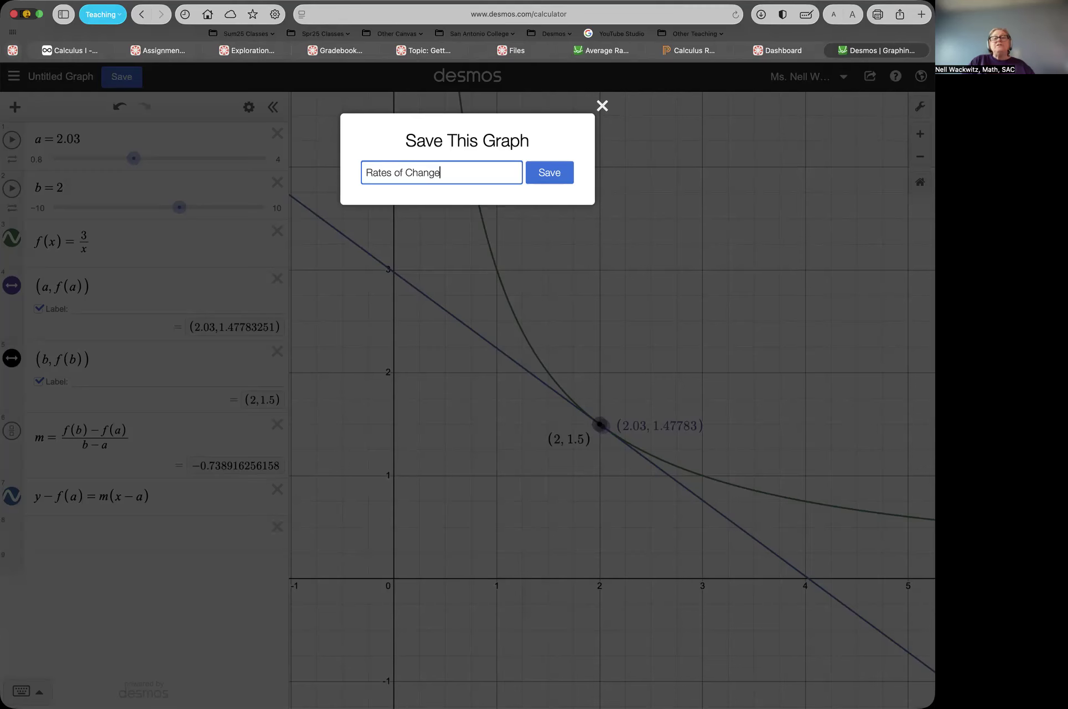
pyautogui.click(567, 171)
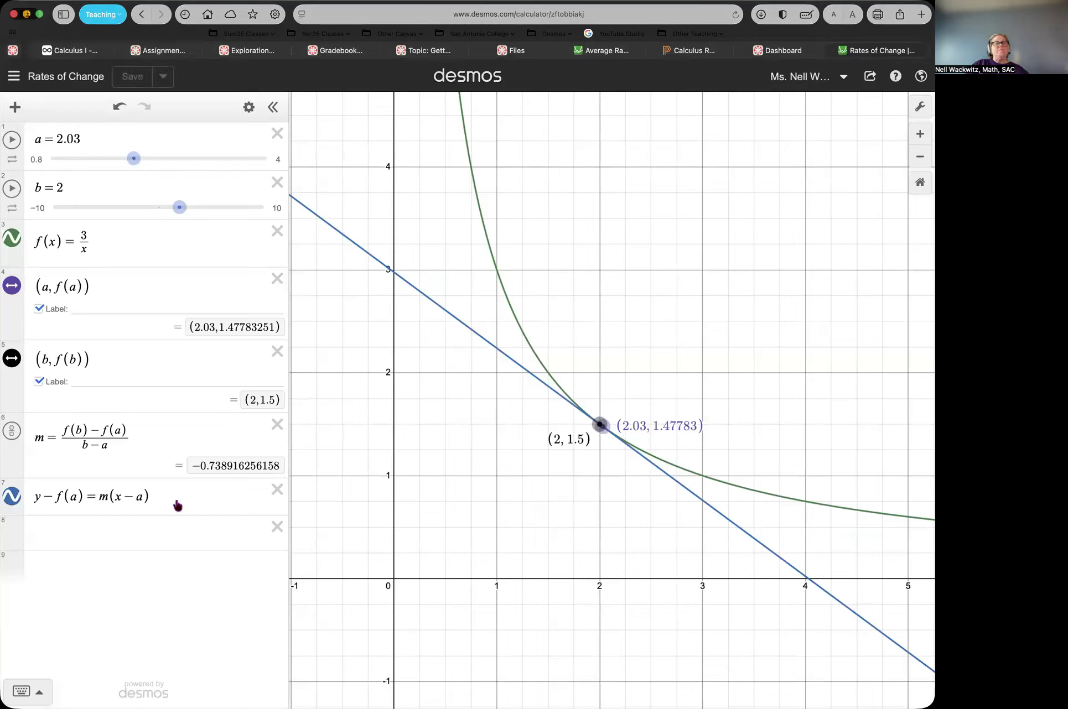
# Play slider a's animation, save the graph again while it runs, and pause at about a = 1.93.
pyautogui.click(12, 140)
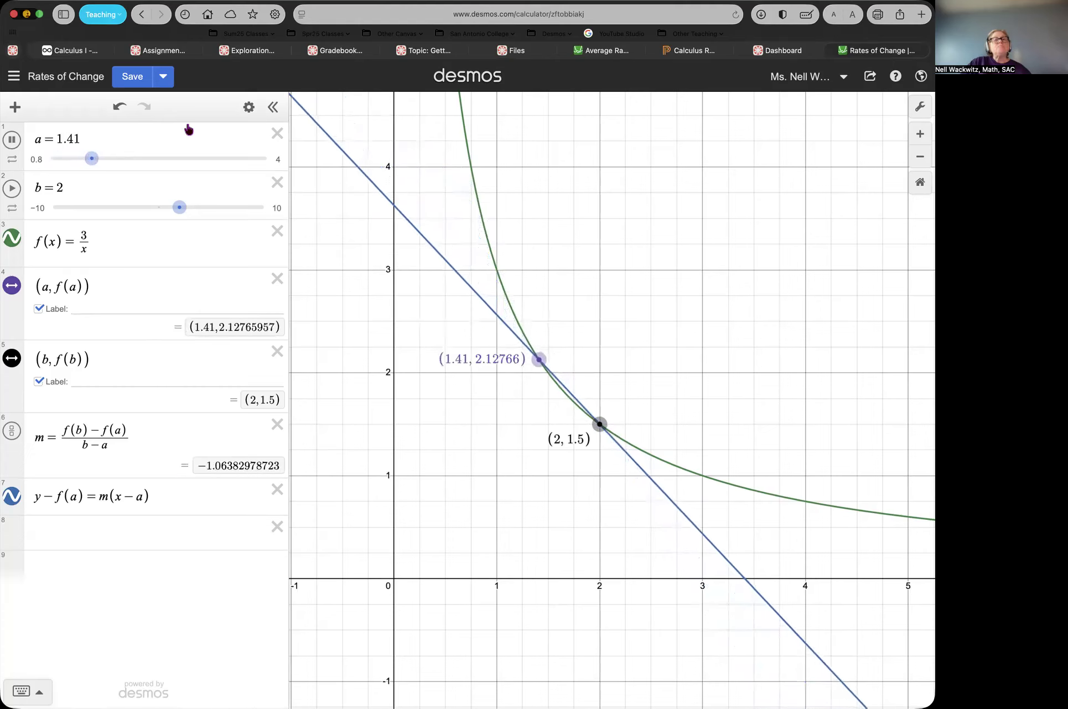
pyautogui.click(125, 77)
pyautogui.click(12, 140)
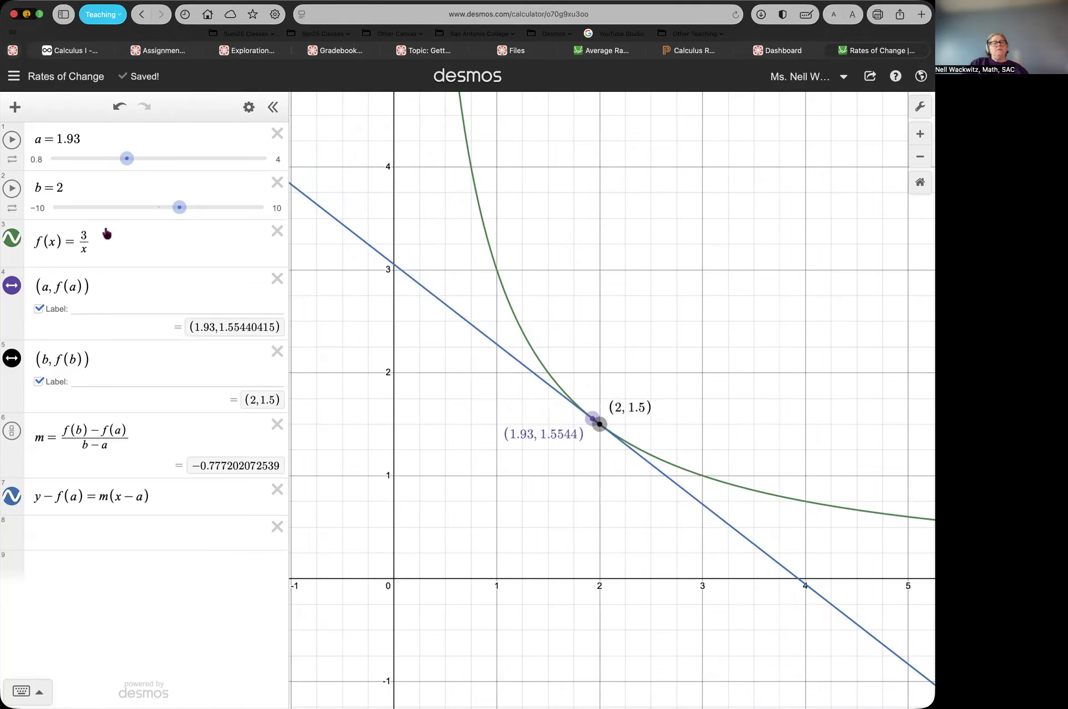
pyautogui.click(78, 239)
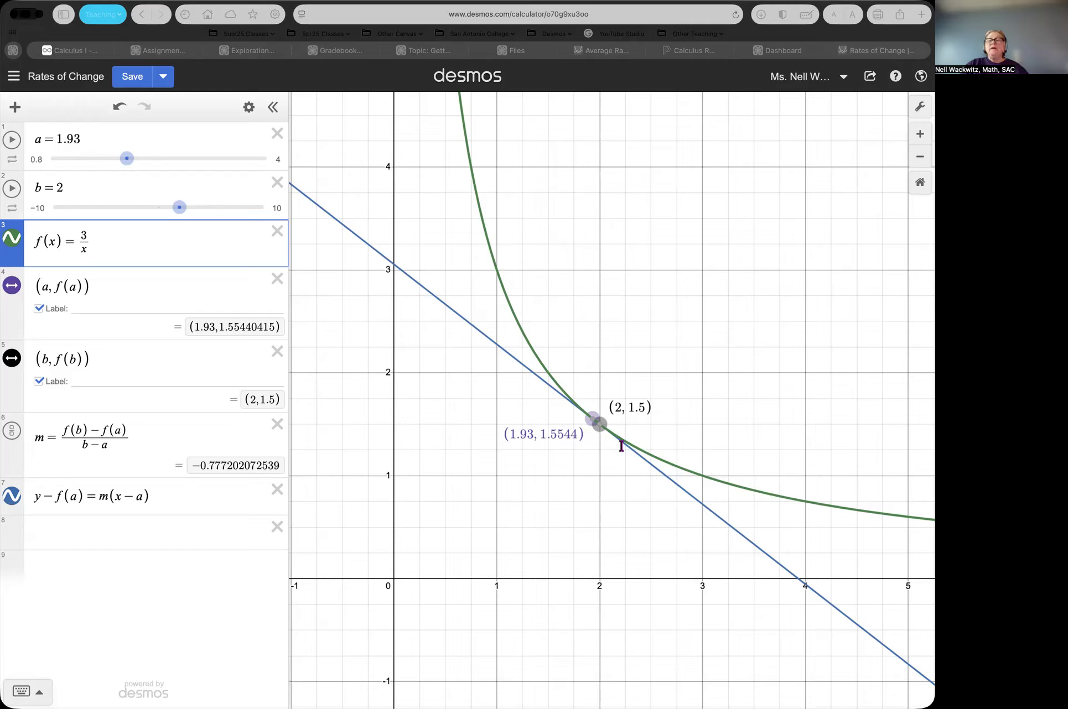
pyautogui.click(145, 530)
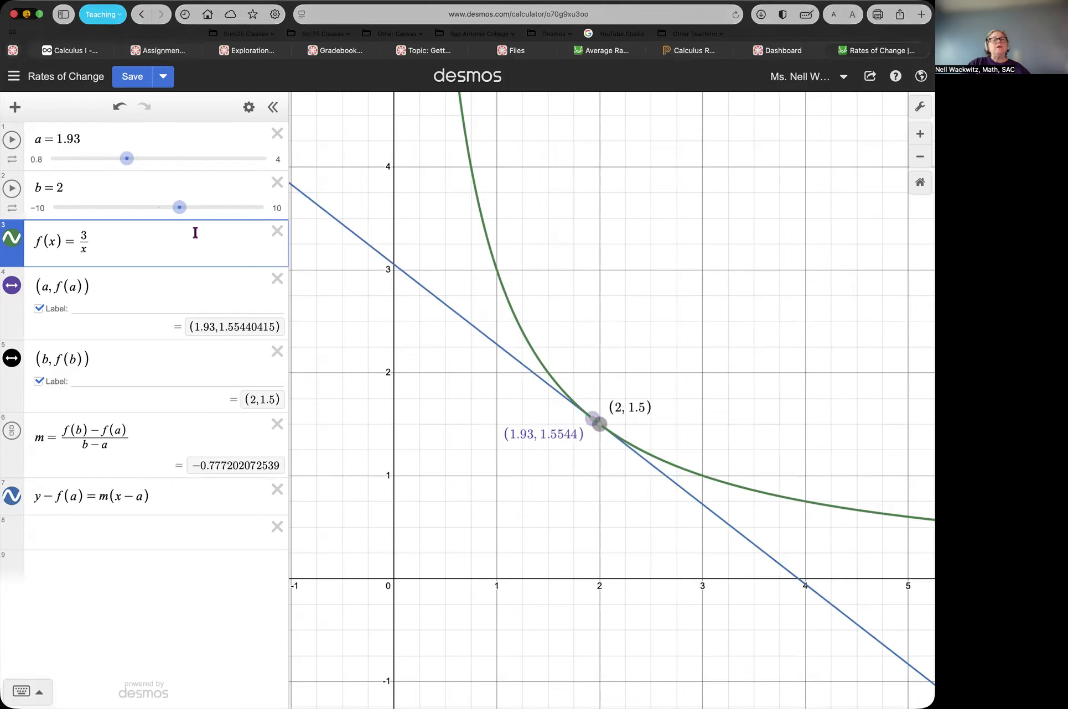